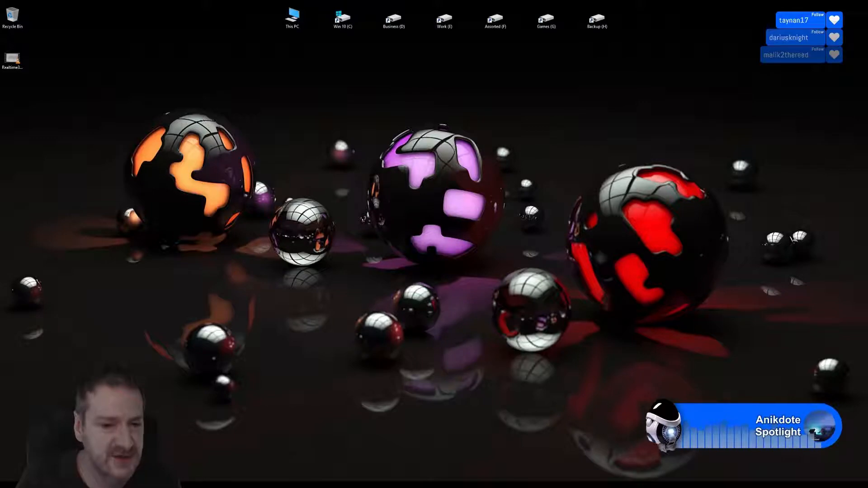
Switch to Unreal Editor and preview the Deco_Sconce_MSH static mesh with its compiled materials.
key("alt+Tab")
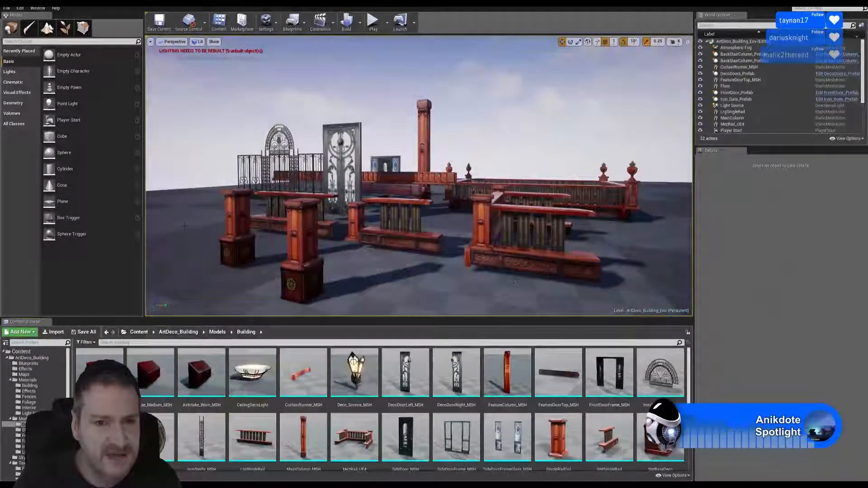
mouse_move(354, 376)
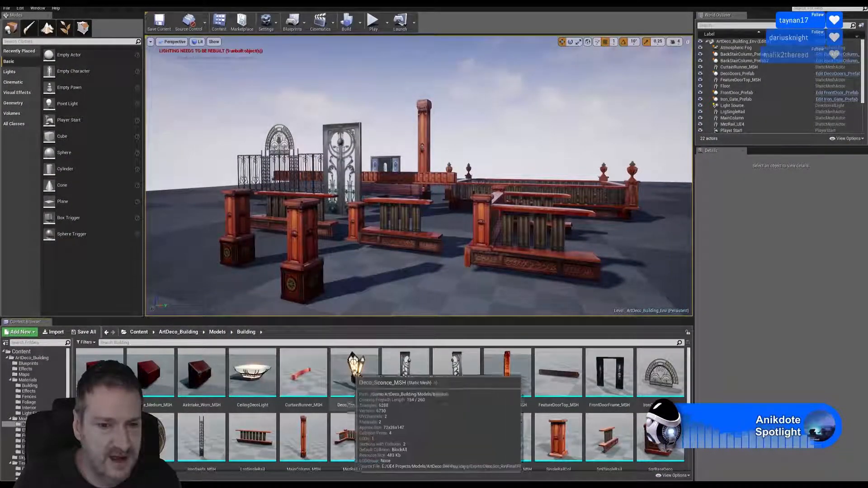
double_click(355, 376)
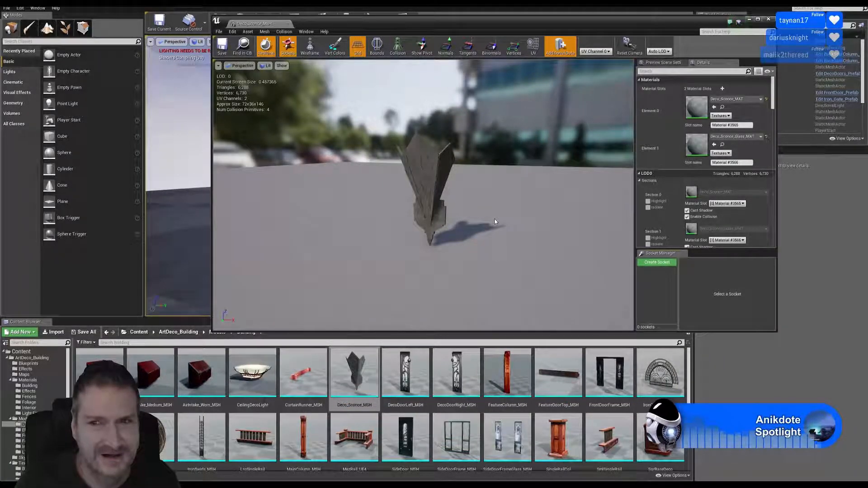
mouse_move(495, 220)
left_mouse_down()
mouse_move(510, 221)
mouse_move(489, 220)
left_mouse_up()
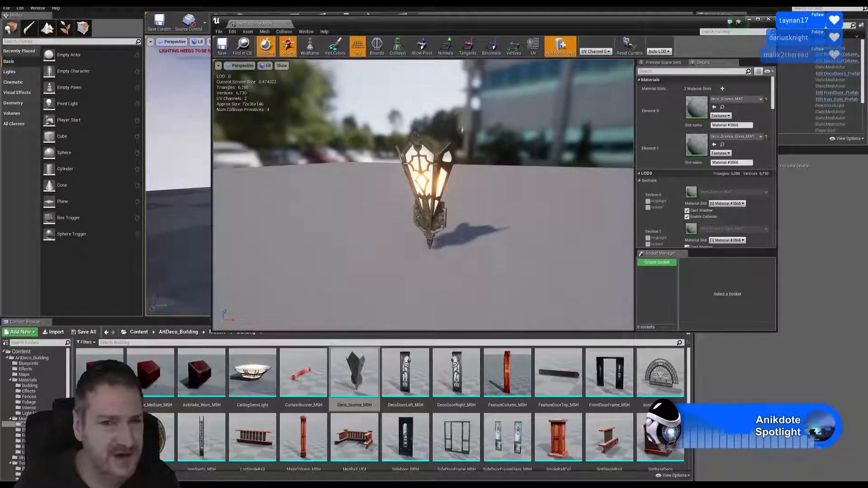
left_click(768, 19)
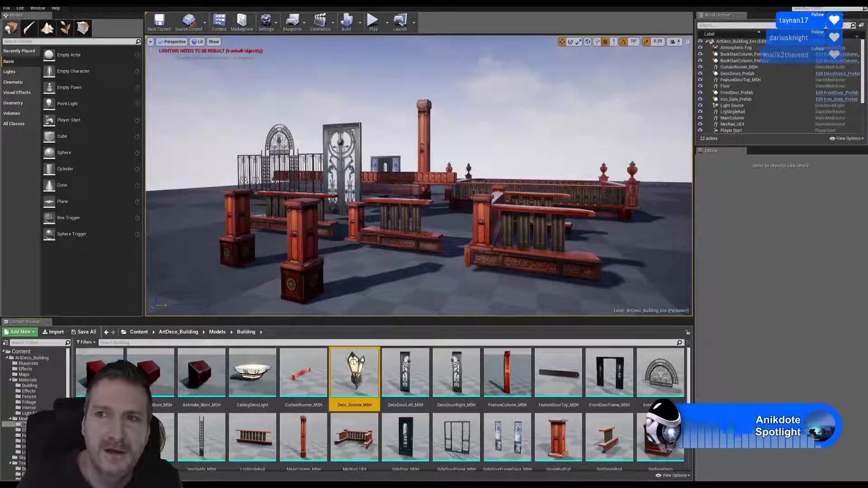
Switch to 3ds Max and look over the brick building and the separate staircase and railing parts around it.
key("super+d")
key("alt+Tab")
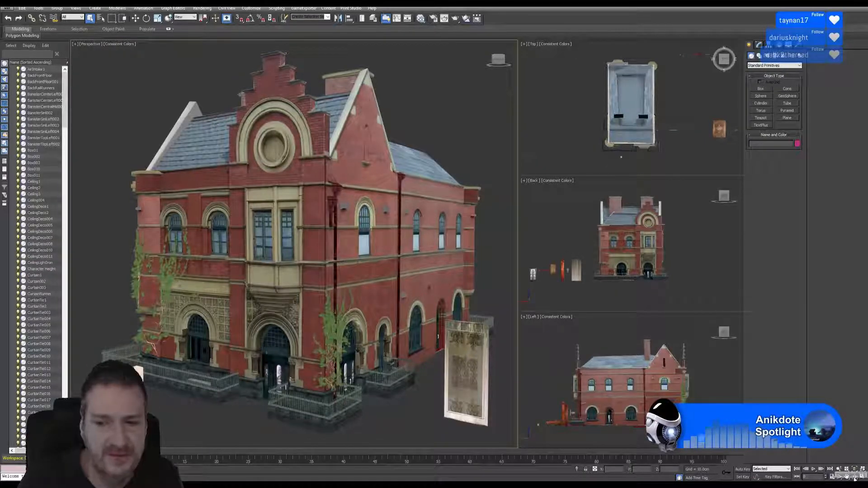
left_click(854, 477)
left_click_drag(294, 281, 257, 275)
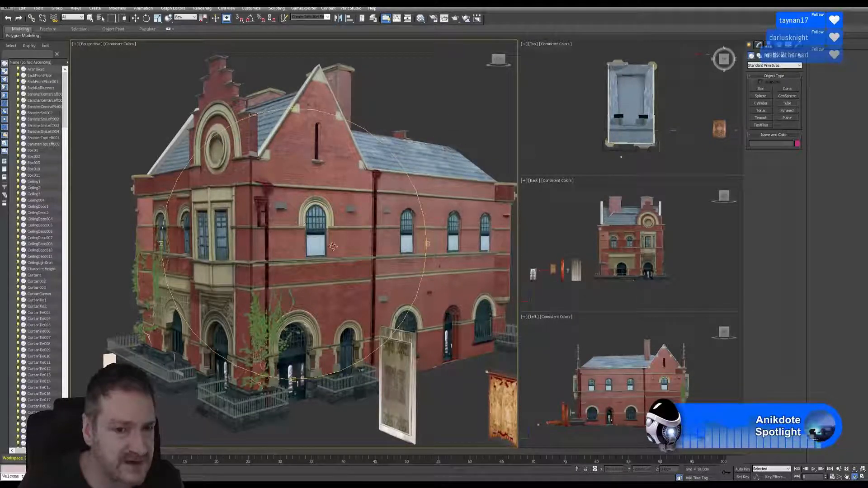
left_click_drag(332, 247, 291, 254)
scroll(292, 246, "down", 3)
left_click_drag(363, 258, 288, 242)
middle_click_drag(288, 241, 283, 237)
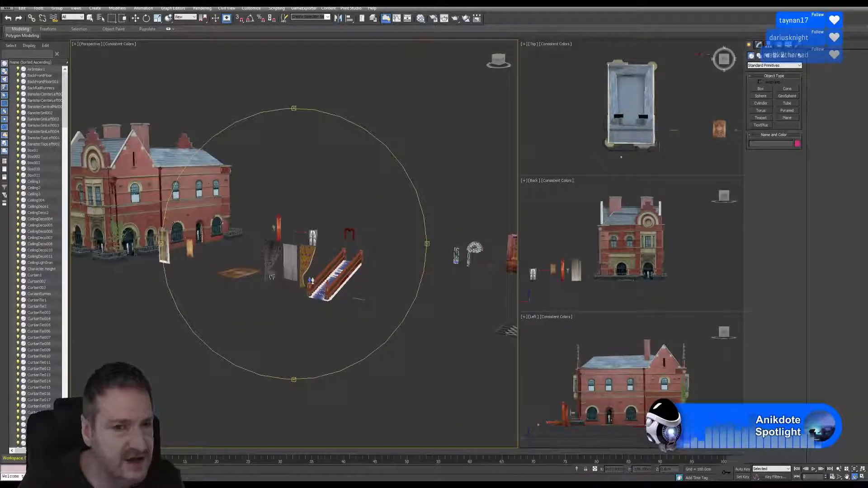
left_click_drag(283, 255, 298, 279)
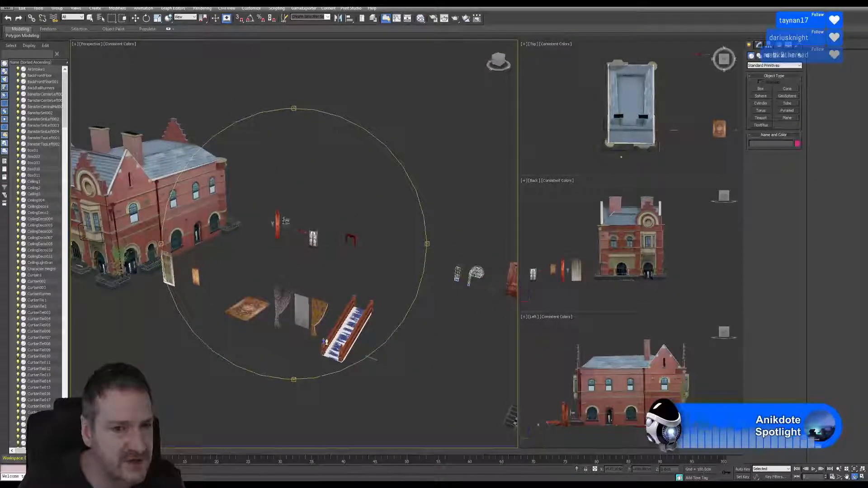
left_click_drag(340, 284, 351, 269)
scroll(348, 270, "up", 5)
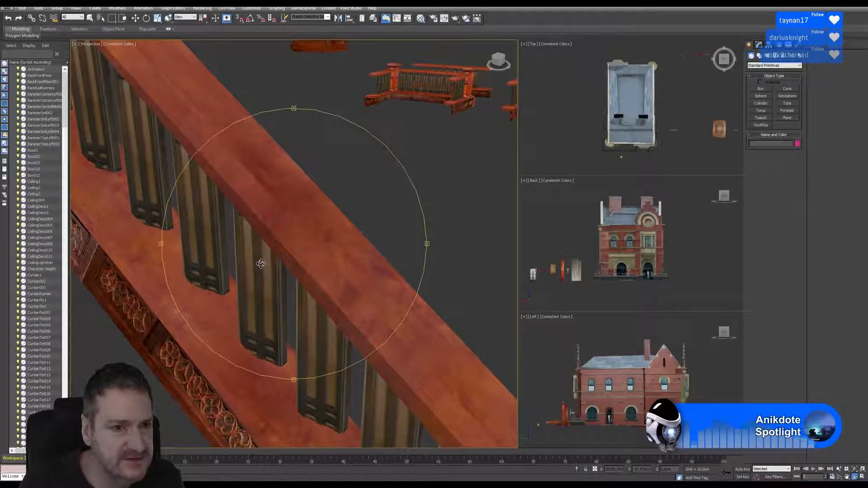
scroll(262, 262, "down", 5)
Select all parts of the sloped stair banister, including its side railings and post.
left_click(90, 19)
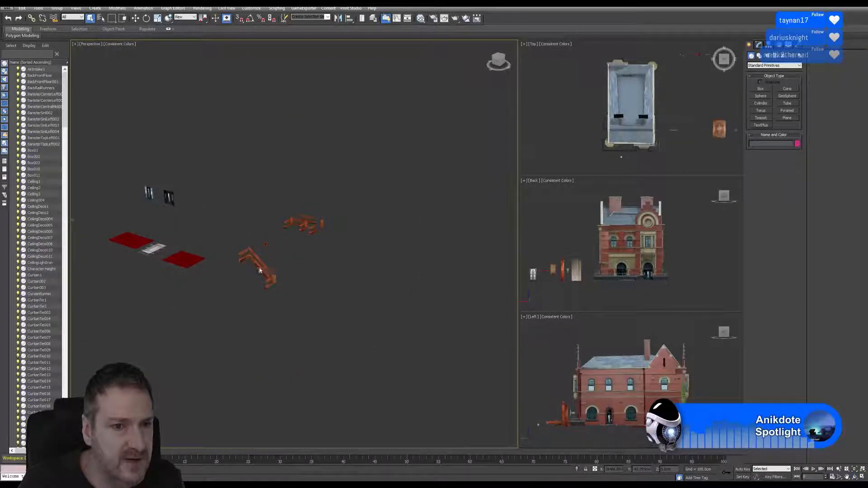
left_click_drag(266, 301, 294, 319)
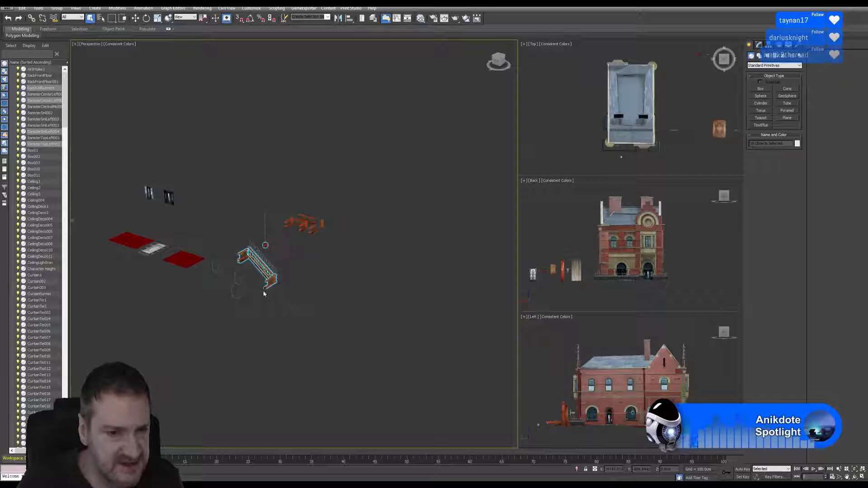
left_click(854, 469)
left_click(855, 477)
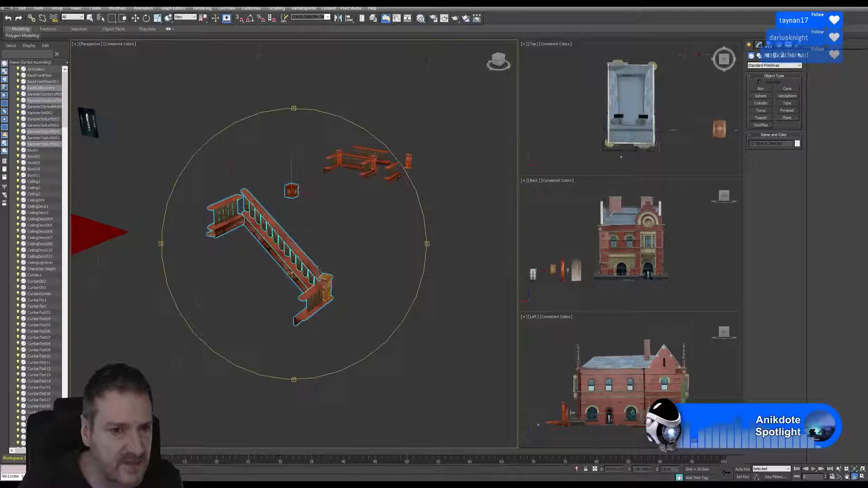
Examine the selected stair banister's balusters, handrail and carved base from several angles.
left_click_drag(200, 301, 292, 259)
scroll(271, 246, "up", 3)
scroll(289, 239, "up", 3)
scroll(297, 231, "down", 3)
scroll(263, 243, "down", 3)
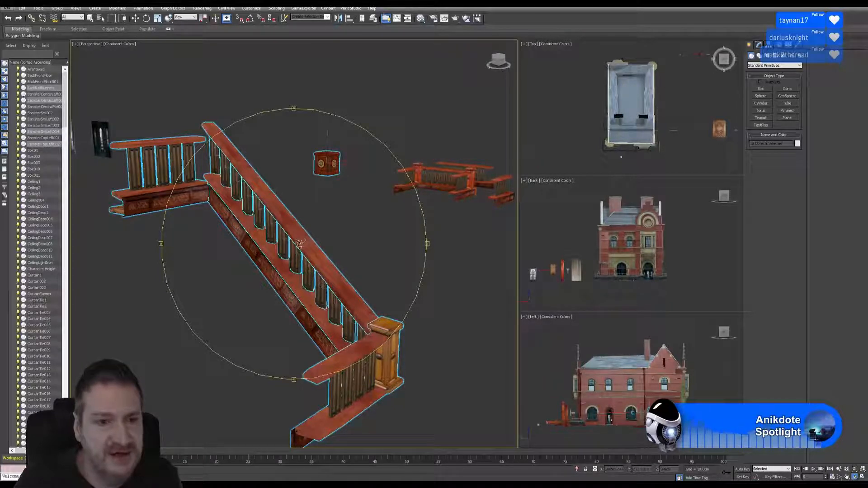
left_click_drag(299, 244, 296, 246)
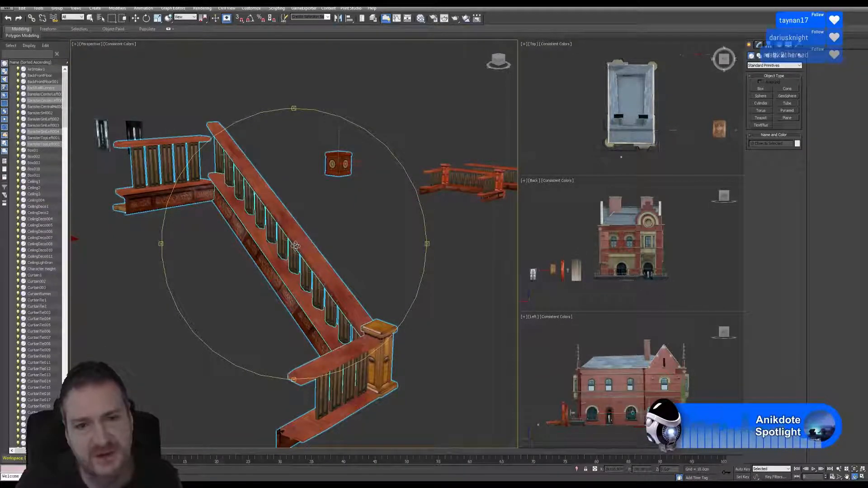
mouse_move(296, 245)
left_mouse_down()
mouse_move(282, 241)
mouse_move(294, 252)
left_mouse_up()
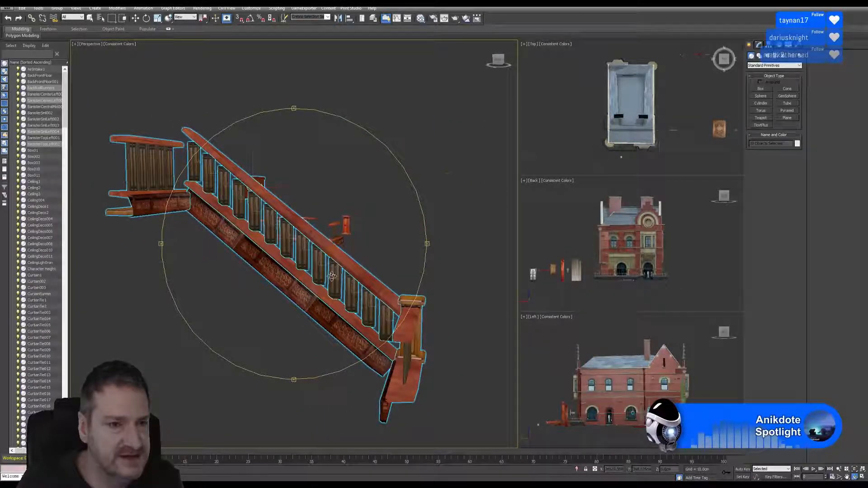
left_click_drag(332, 277, 319, 282)
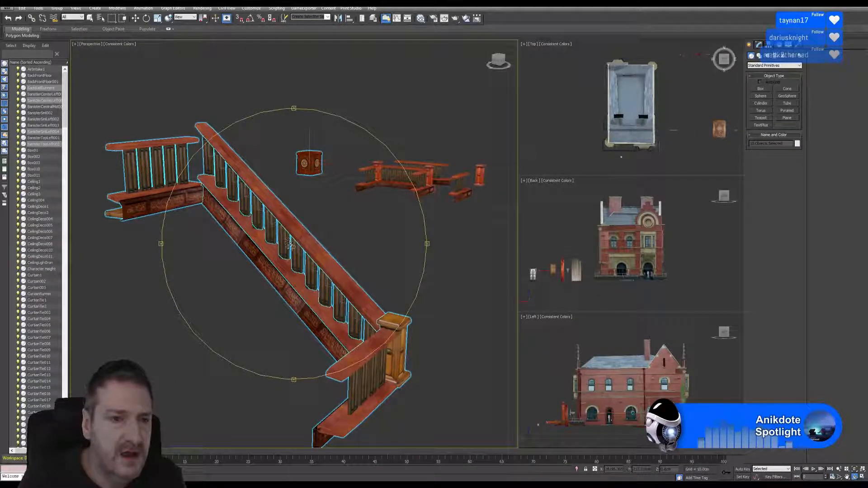
left_click_drag(298, 252, 193, 155)
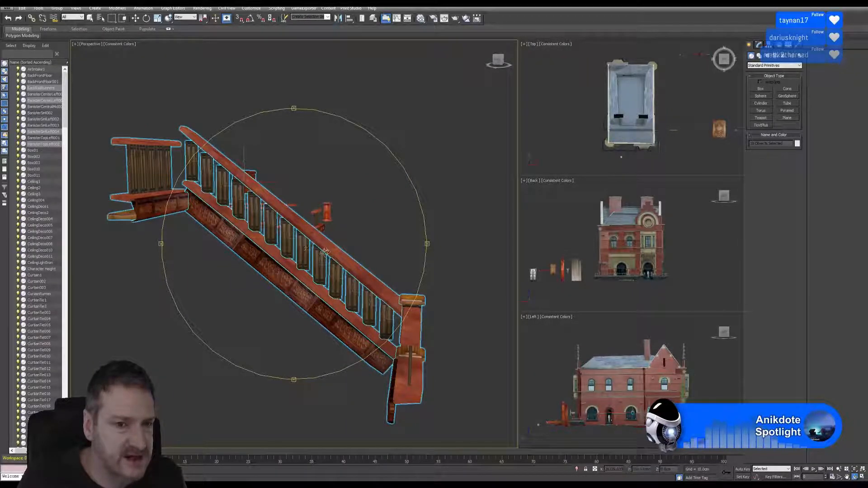
left_click_drag(303, 238, 324, 278)
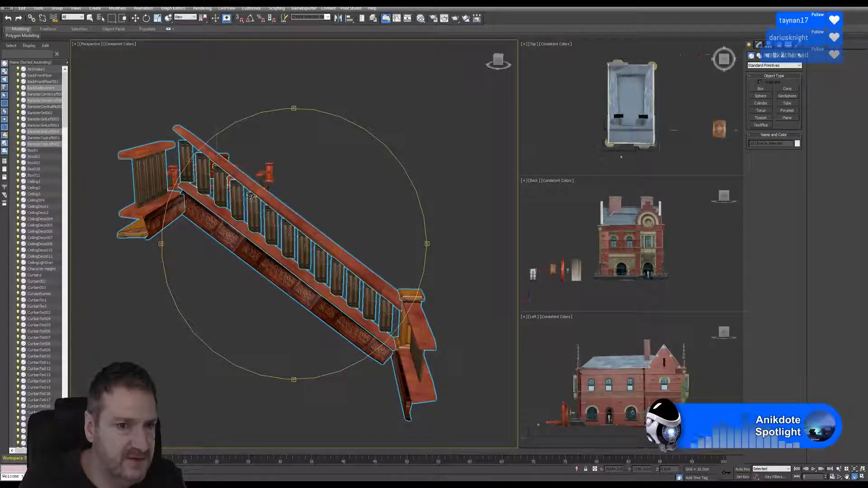
left_click_drag(255, 242, 244, 245)
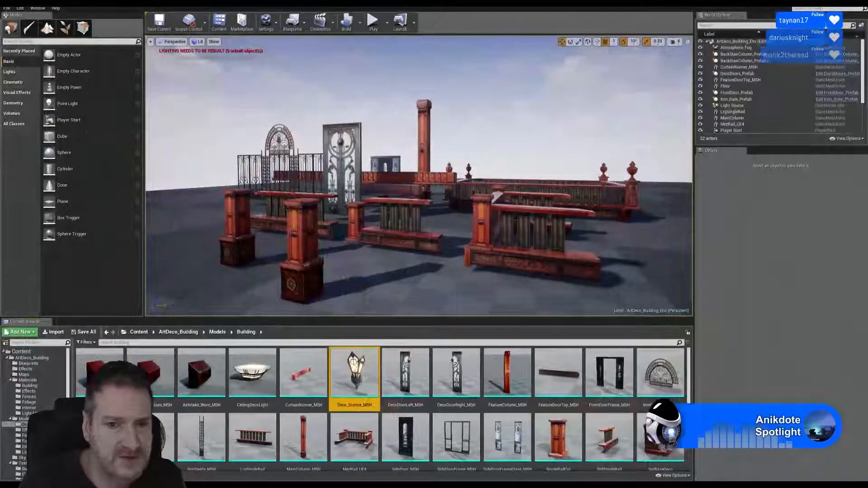
Switch to Unreal Editor and examine the balcony railing's arrangement of wooden balusters and scrolled ironwork panels.
right_click_drag(419, 175, 497, 186)
key("w")
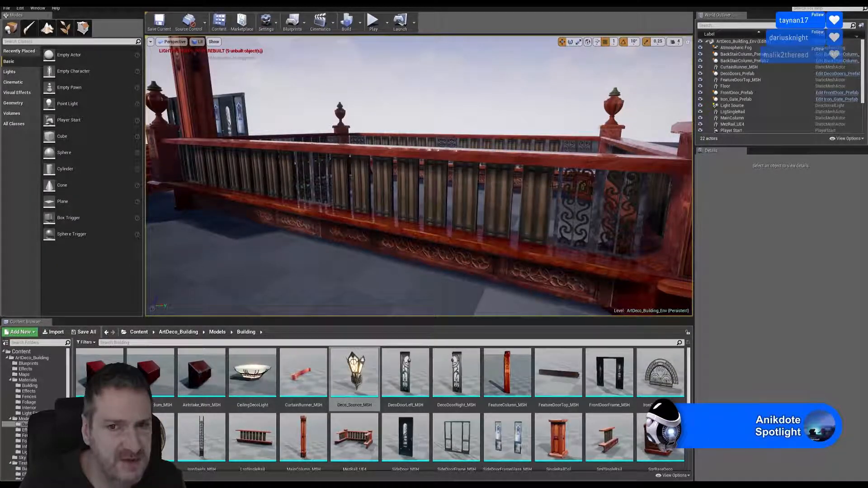
key("s")
right_click_drag(554, 185, 541, 183)
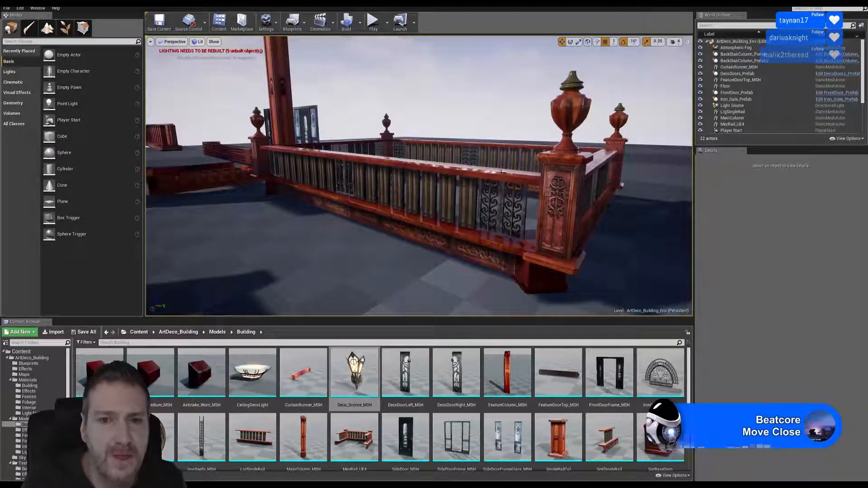
Return to 3ds Max and isolate the selected stair banister from the rest of the scene.
key("alt+Tab")
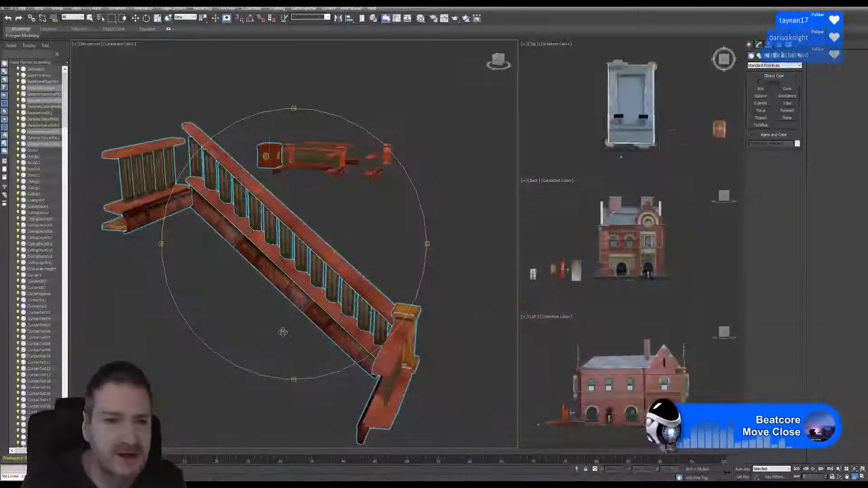
left_click(40, 11)
left_click(59, 75)
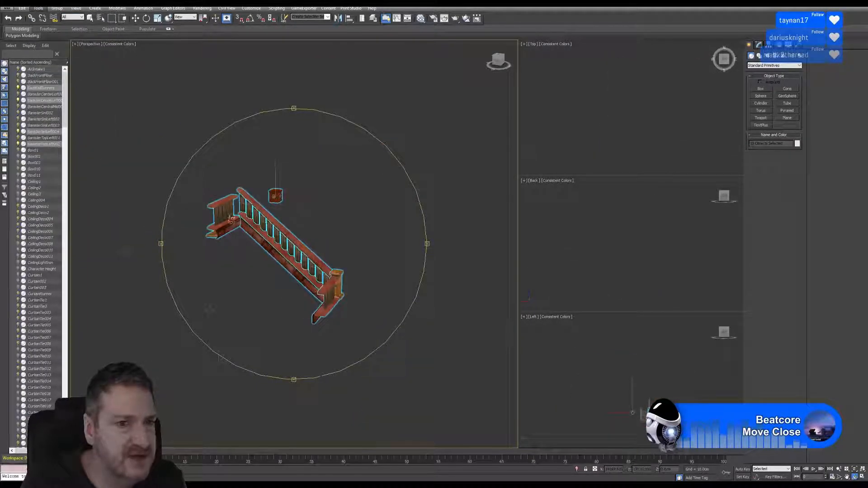
middle_click_drag(231, 220, 294, 228, "alt")
scroll(240, 244, "up", 5)
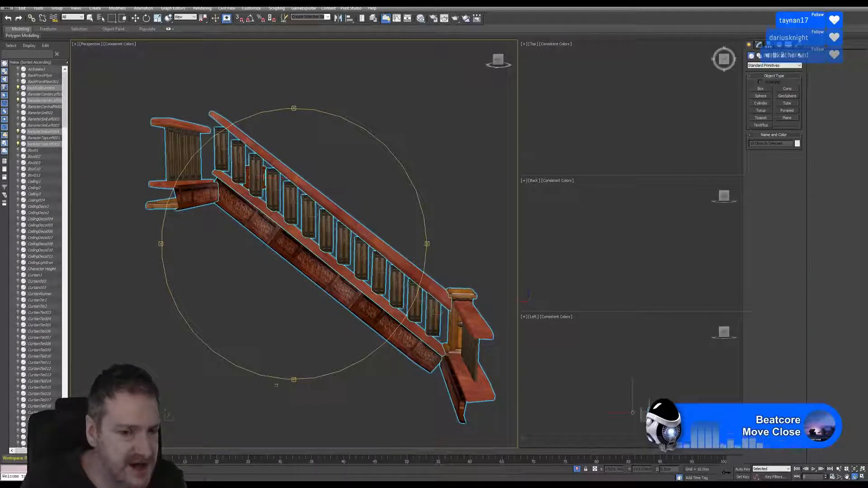
Switch to Unreal Editor and preview the scrolled rail ironwork static mesh from the Building models.
key("alt+Tab")
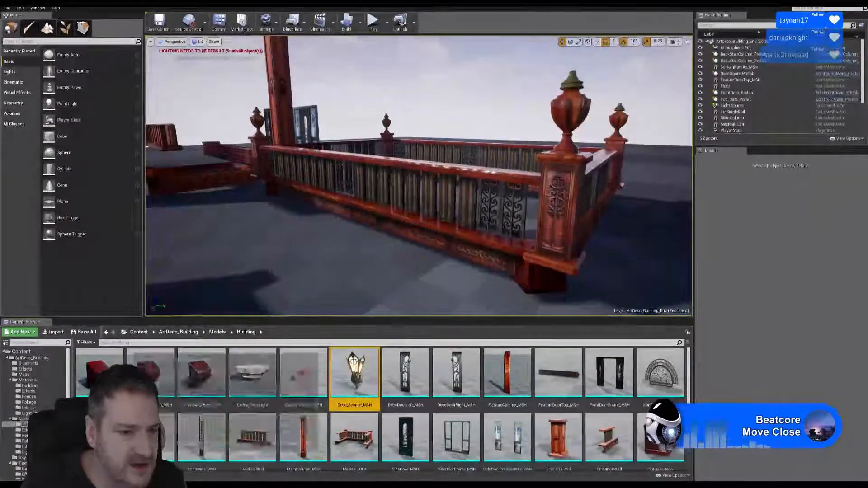
scroll(231, 416, "down", 3)
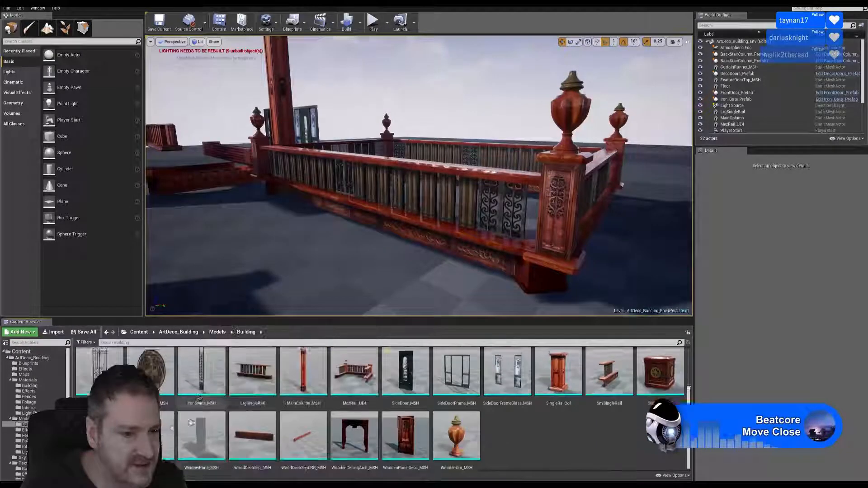
double_click(149, 437)
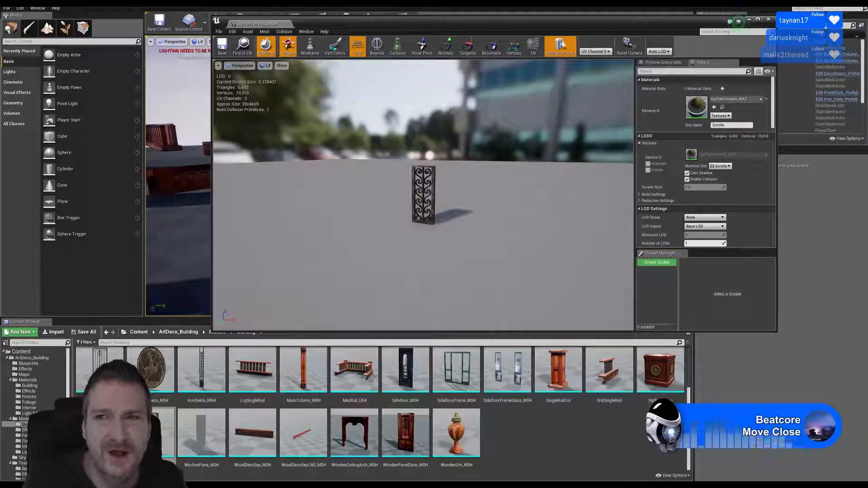
left_click(768, 19)
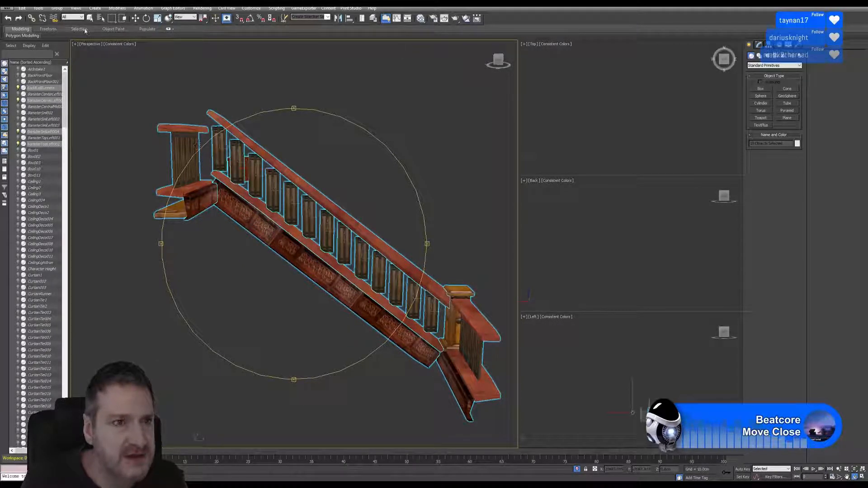
Deselect the banister in 3ds Max and delete the second and third wooden balusters from the upper end of the slope.
key("q")
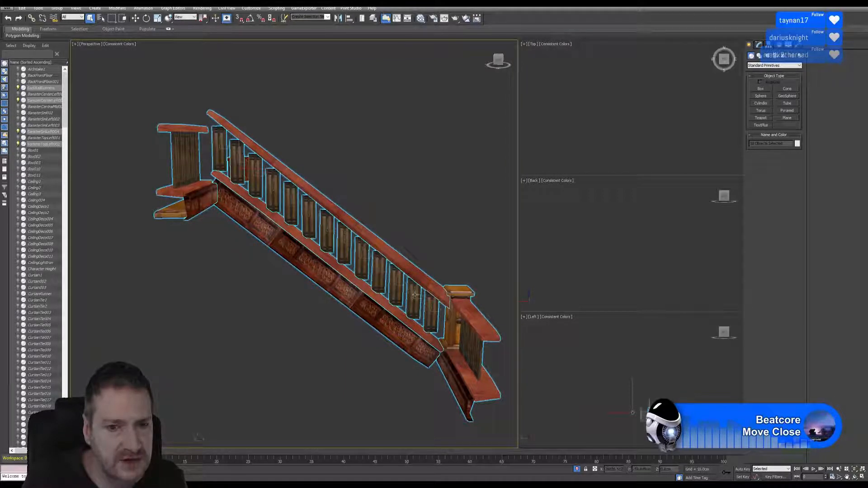
middle_click_drag(249, 153, 263, 163)
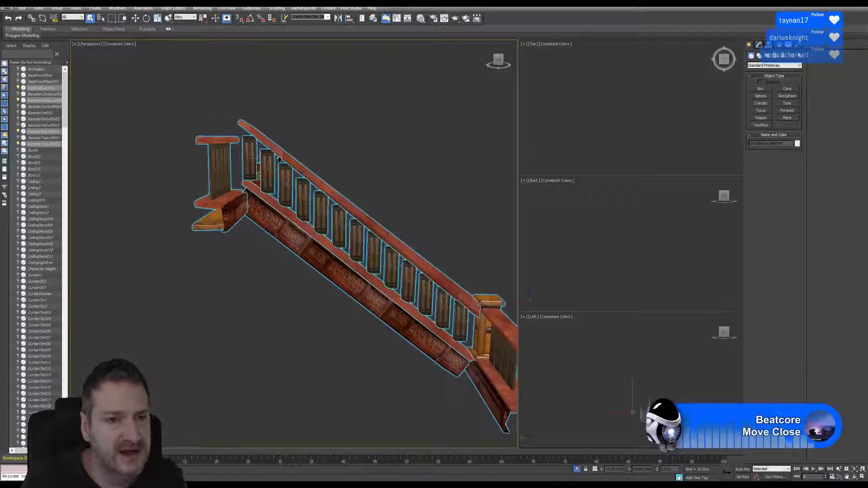
scroll(263, 163, "up", 4)
scroll(239, 150, "up", 2)
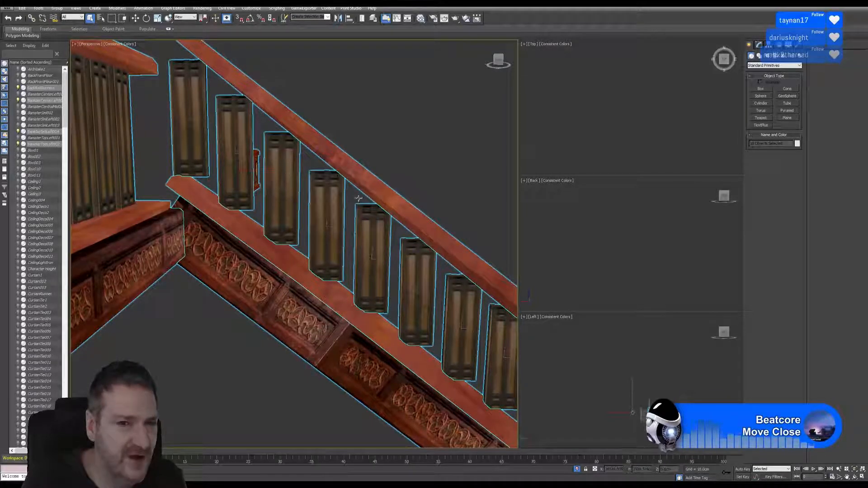
left_click(314, 71)
left_click(239, 121)
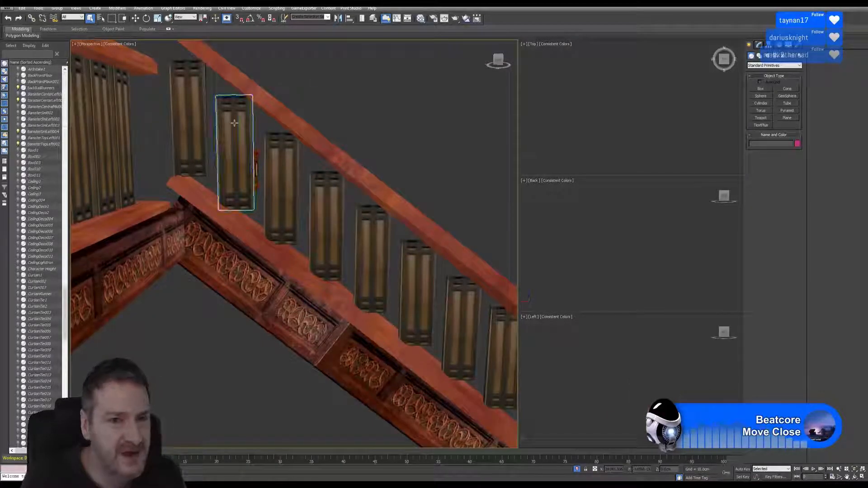
key("Delete")
left_click(269, 163)
key("Delete")
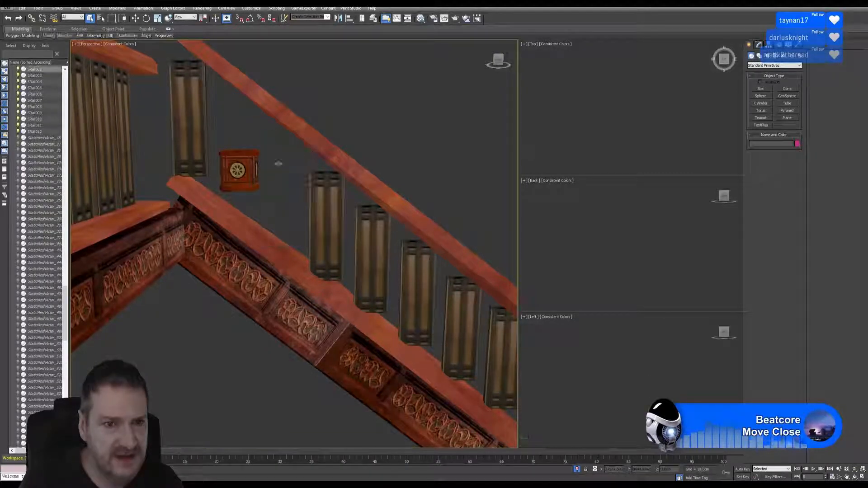
Delete the two wooden balusters directly below the second remaining baluster on the slope.
left_click(382, 262)
key("Delete")
left_click(417, 290)
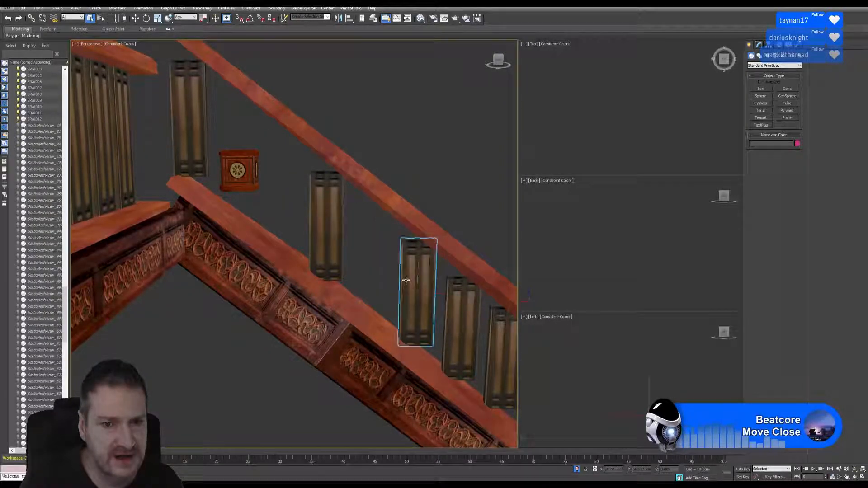
key("Delete")
Delete the surplus wooden balusters along the lower slope, keeping every third one down to the newel post.
middle_click_drag(417, 290, 233, 100)
left_click(340, 226)
key("Delete")
left_click(385, 262)
key("Delete")
left_click(363, 248)
key("Delete")
left_click(410, 271)
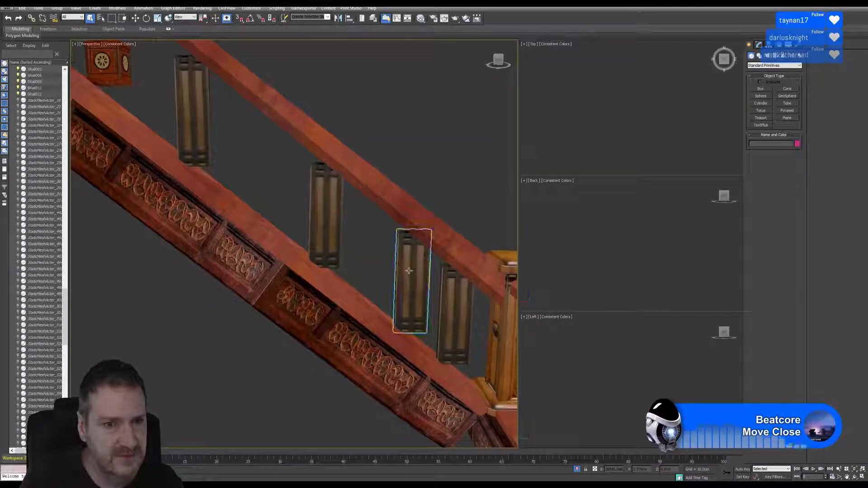
key("Delete")
middle_click_drag(290, 174, 344, 212)
scroll(343, 212, "down", 3)
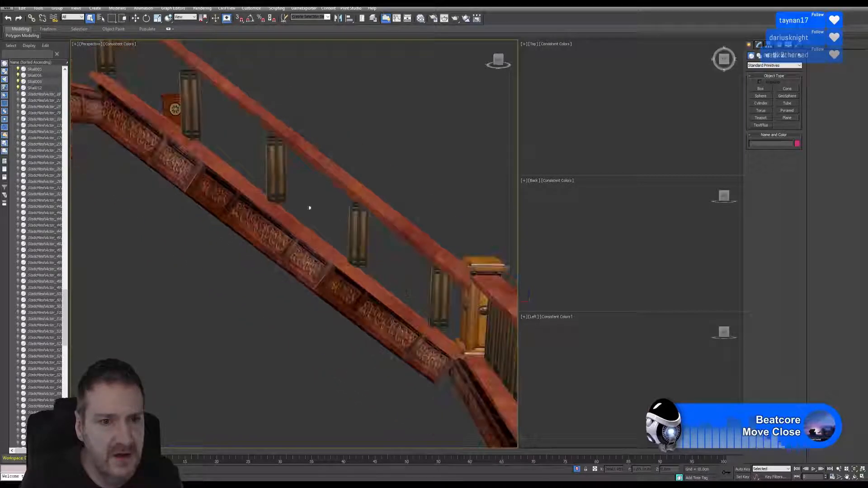
Frame the whole banister in the Back view and maximize that viewport.
left_click(577, 268)
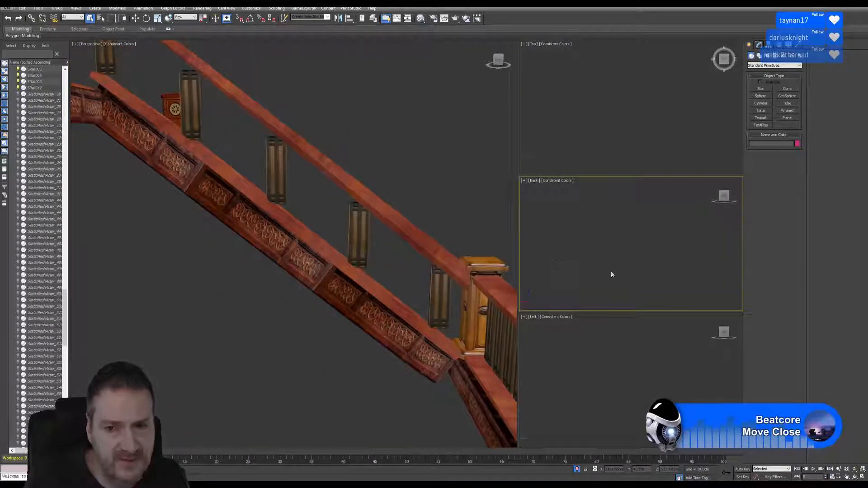
left_click(856, 469)
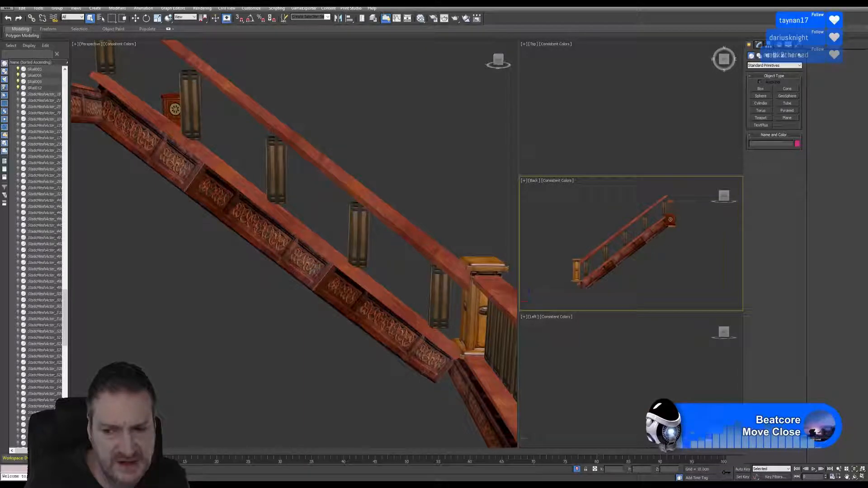
left_click(862, 476)
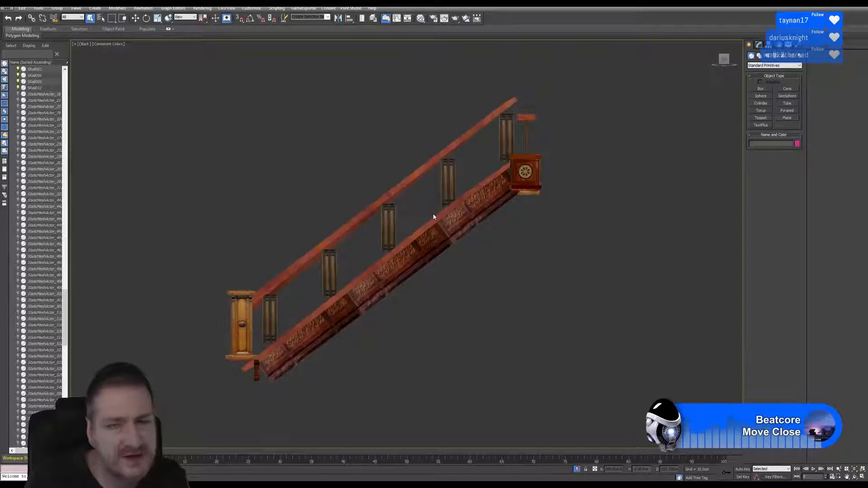
middle_click_drag(475, 158, 419, 182)
scroll(429, 179, "up", 4)
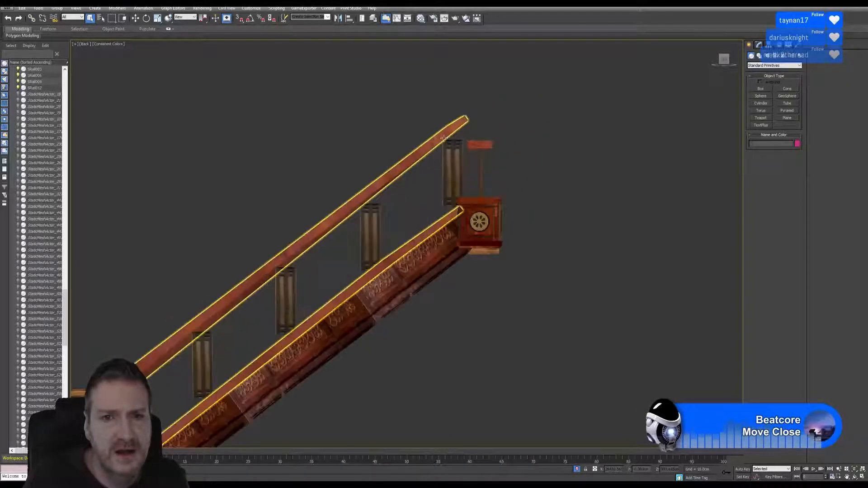
Raise the uppermost baluster's top-edge vertices into the sloping handrail, setting those on its downhill side lower to follow the slope.
left_click(459, 175)
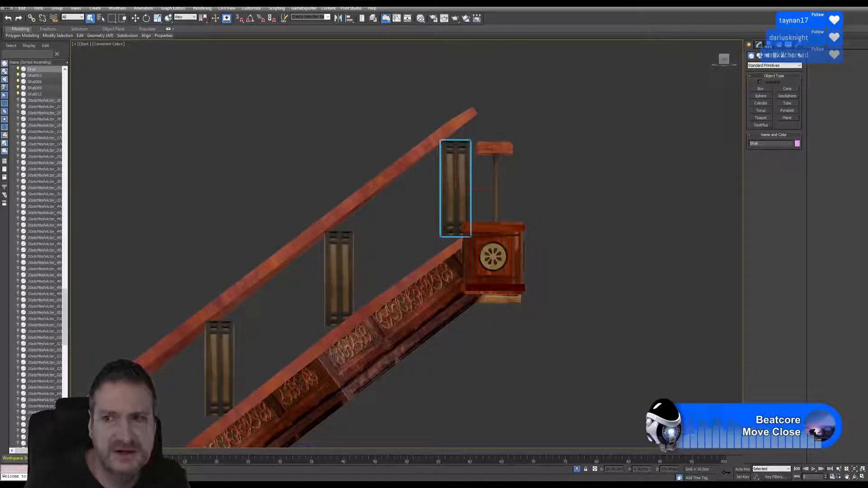
left_click(759, 45)
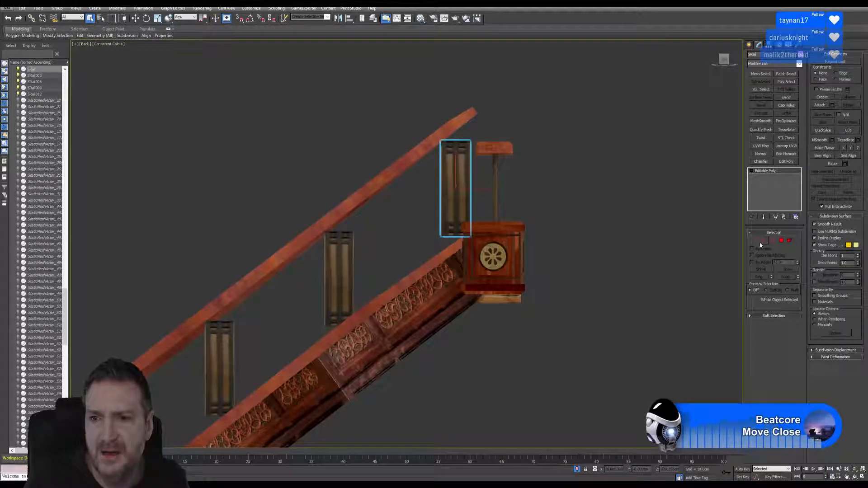
left_click(760, 243)
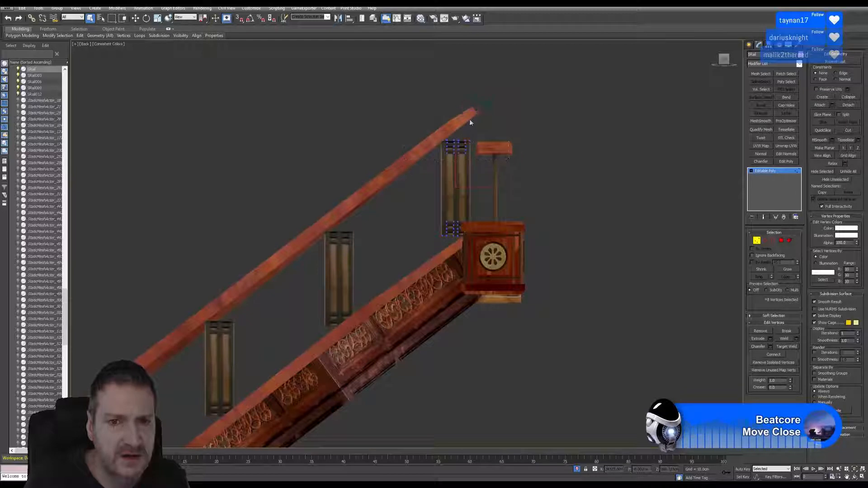
key("w")
left_click_drag(470, 127, 454, 154)
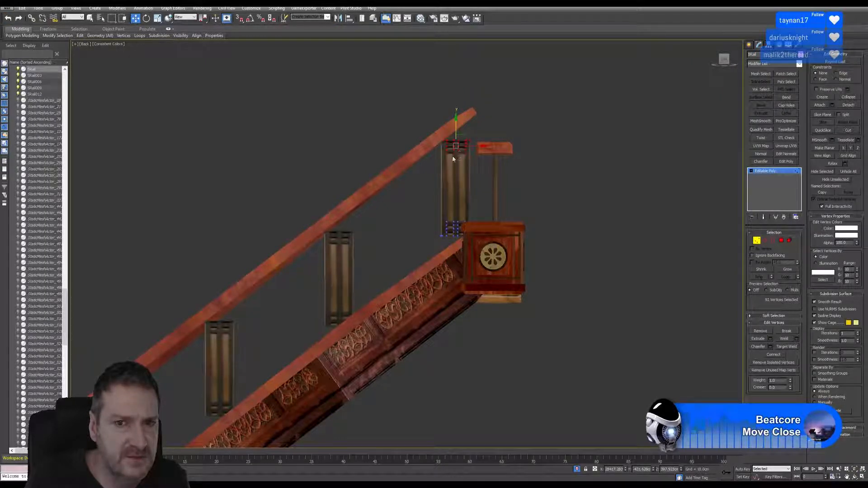
scroll(453, 161, "up", 4)
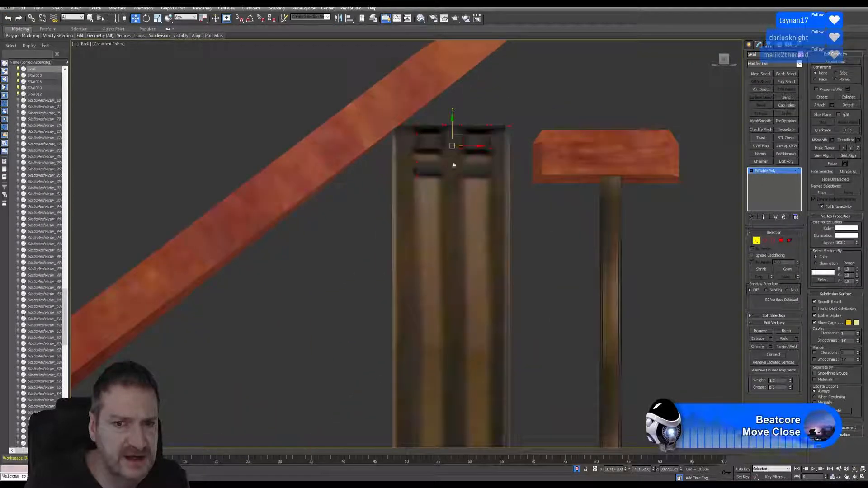
left_click_drag(409, 96, 536, 131)
scroll(505, 150, "down", 2)
middle_click_drag(480, 109, 431, 168)
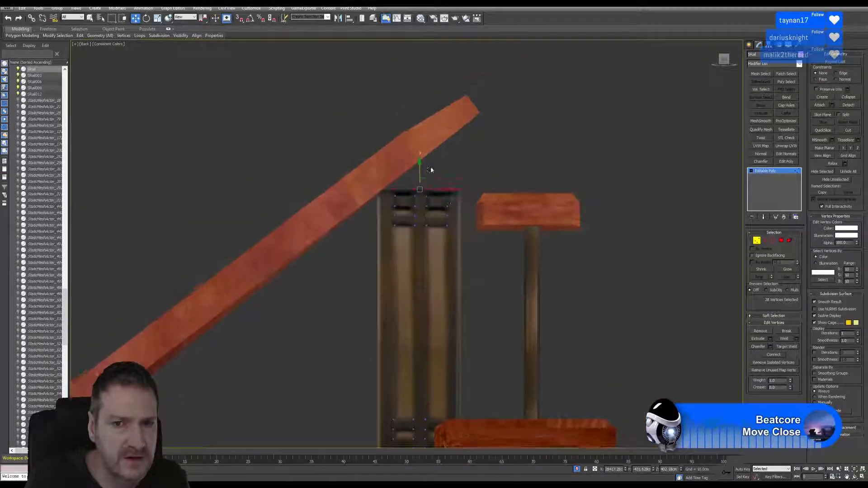
left_click_drag(420, 172, 420, 137)
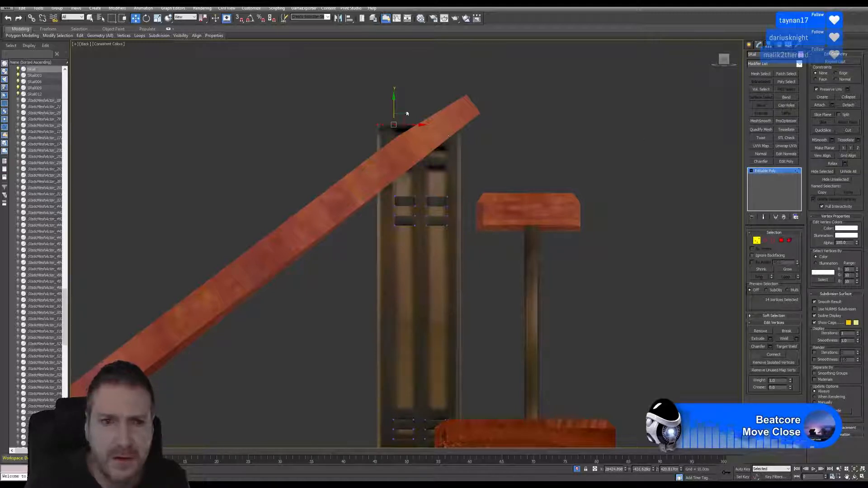
left_click_drag(394, 102, 390, 164)
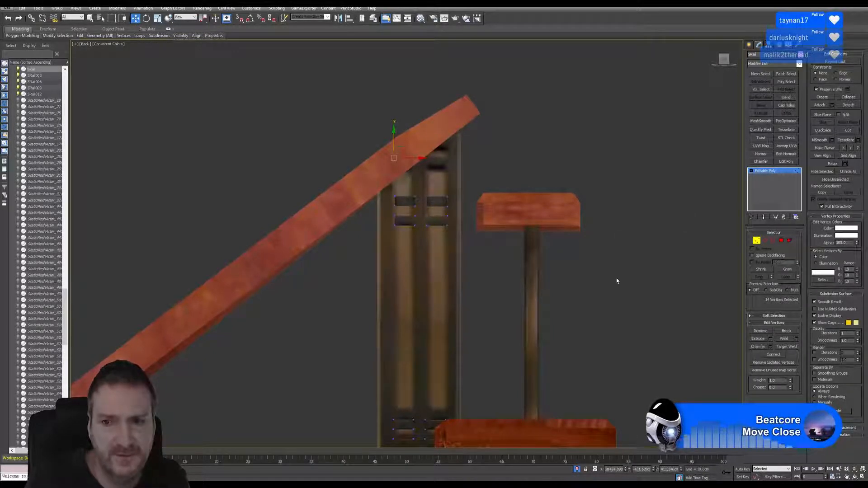
Try to extend the uppermost baluster by moving only its bottom-edge vertices down into the sloping base rail.
scroll(495, 300, "up", 5)
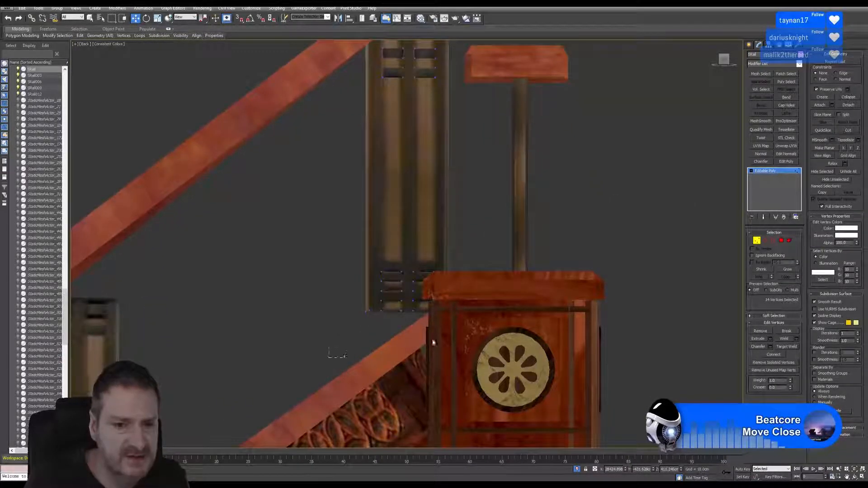
left_click_drag(330, 357, 482, 312)
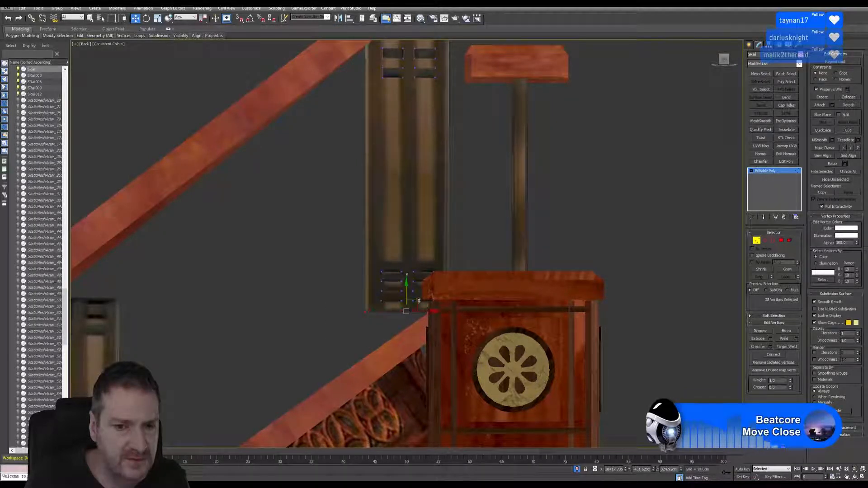
left_click_drag(405, 295, 432, 351)
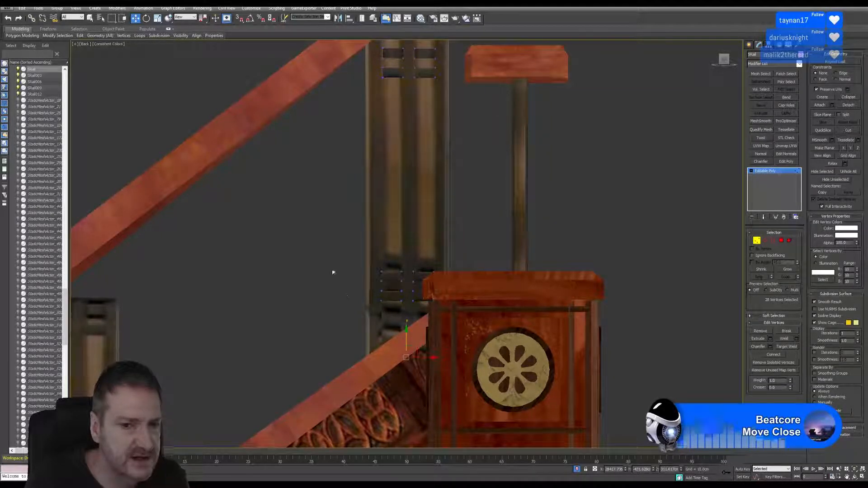
middle_click_drag(332, 271, 450, 252)
left_click(757, 240)
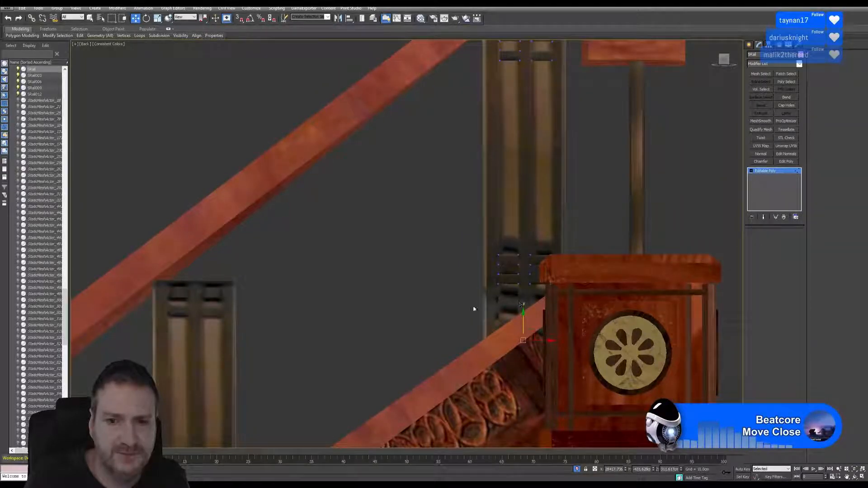
scroll(436, 282, "down", 2)
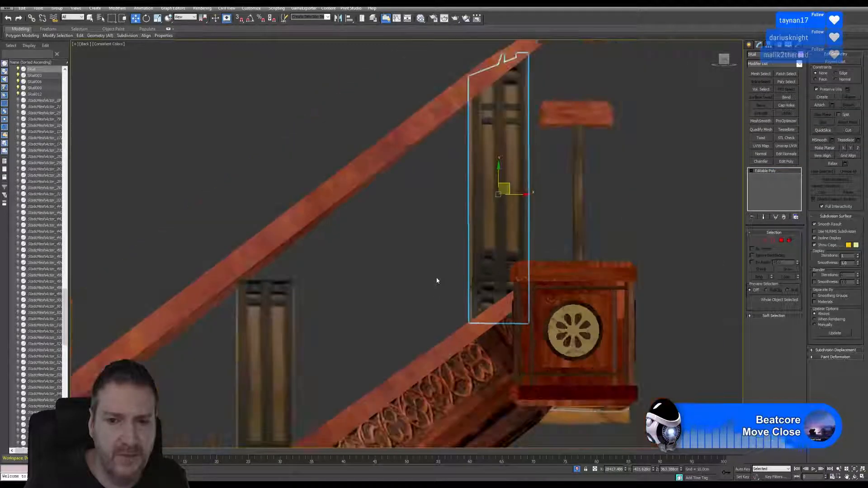
scroll(435, 281, "down", 2)
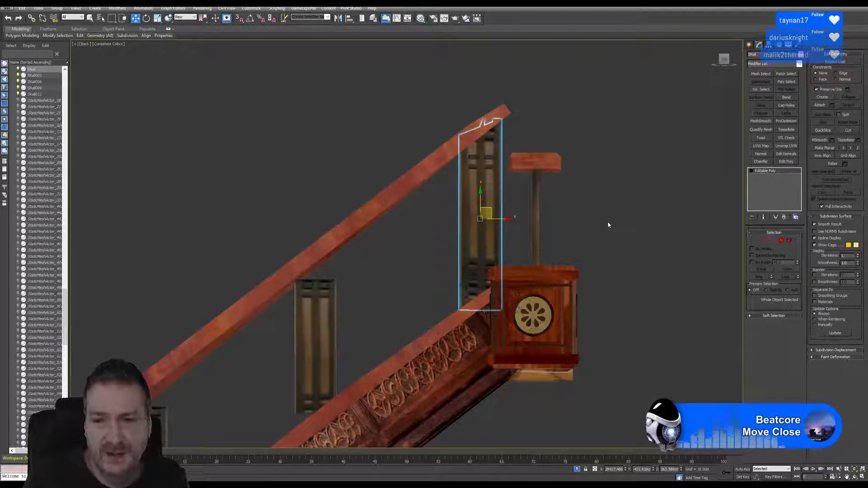
scroll(546, 267, "up", 4)
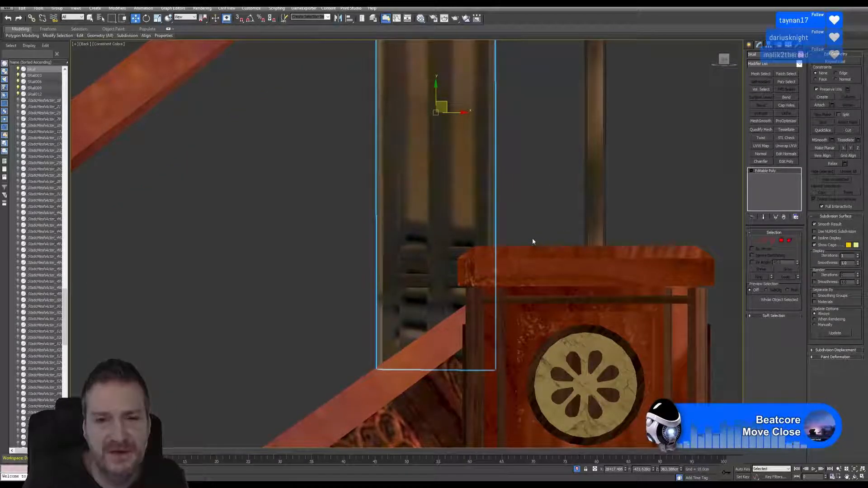
scroll(533, 242, "down", 6)
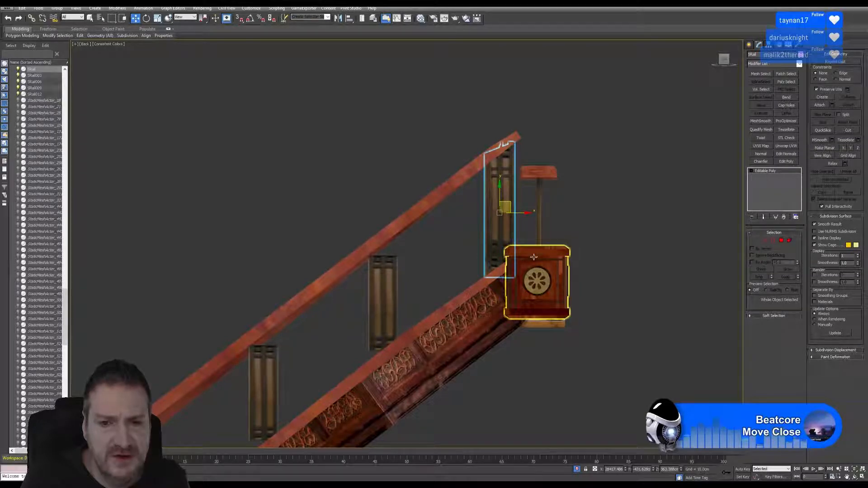
scroll(530, 264, "up", 2)
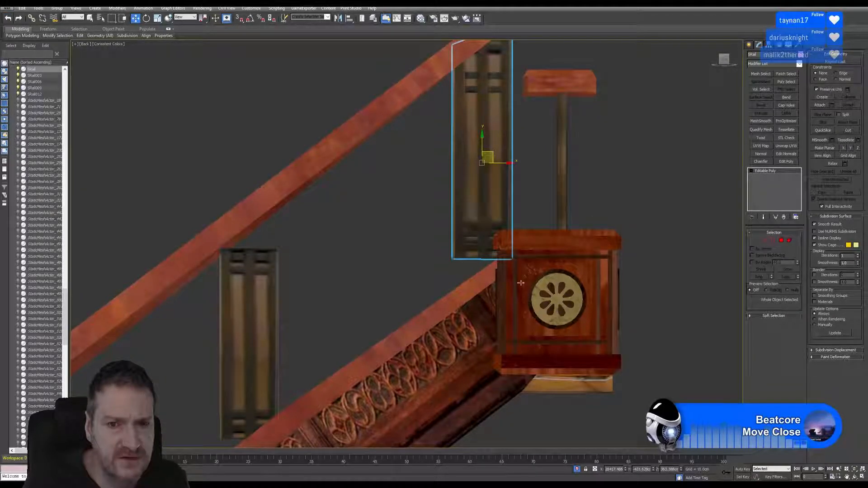
Move all vertices of the uppermost baluster's lower end down into the base rail with Preserve UVs off.
left_click(759, 240)
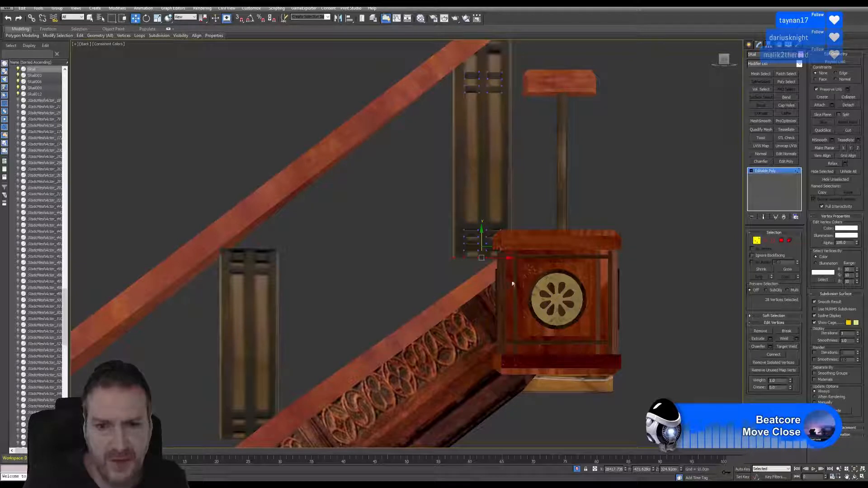
left_click_drag(444, 280, 542, 231)
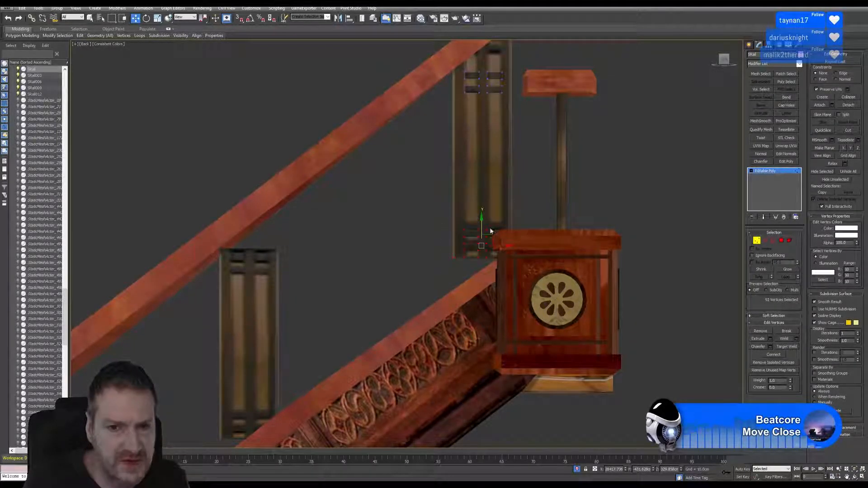
left_click_drag(483, 230, 482, 237)
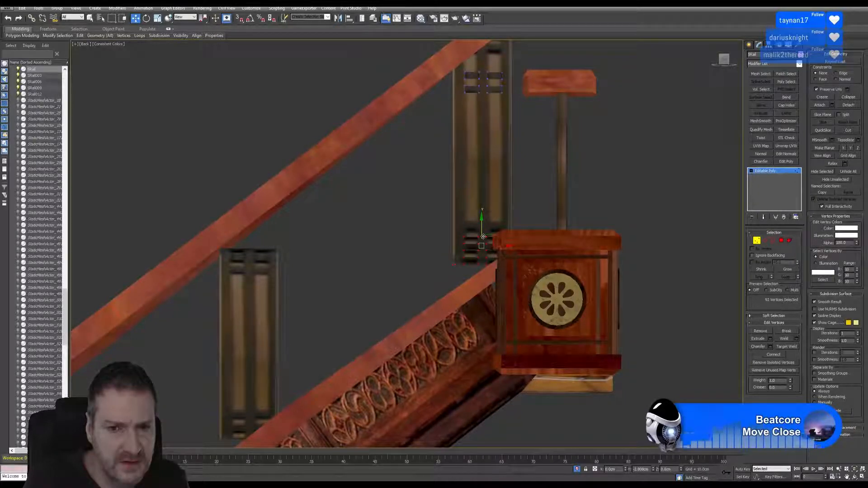
left_click(8, 18)
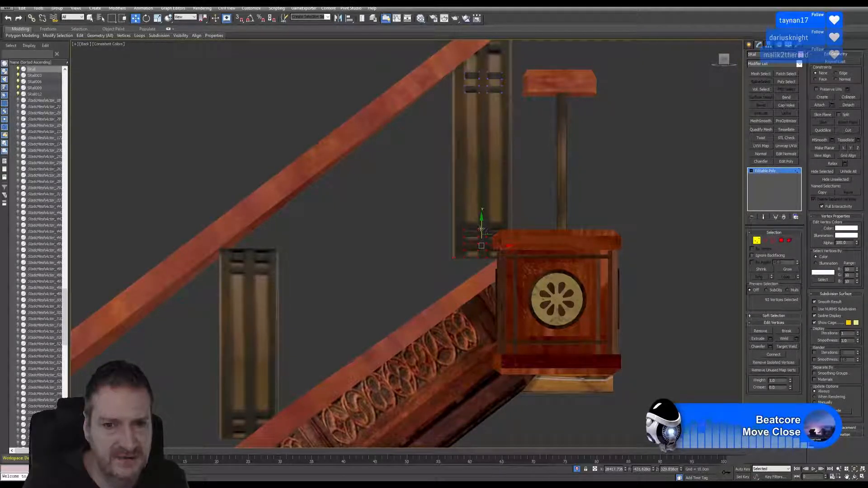
left_click_drag(482, 230, 486, 293)
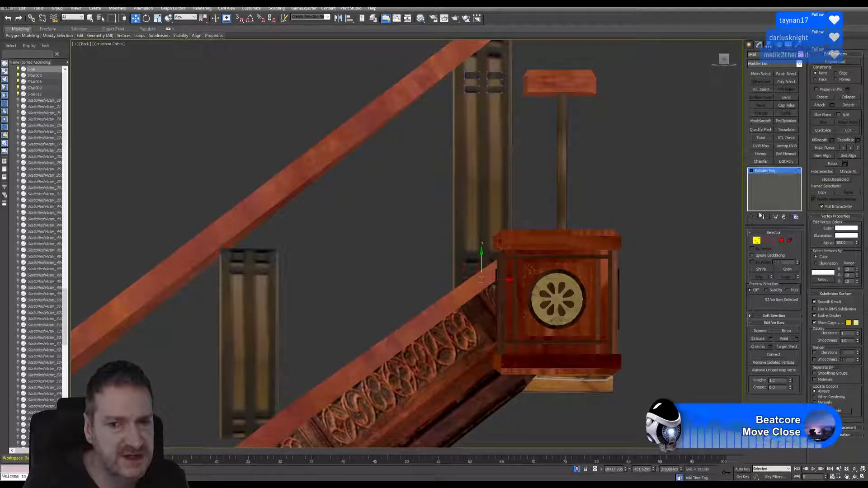
left_click(758, 241)
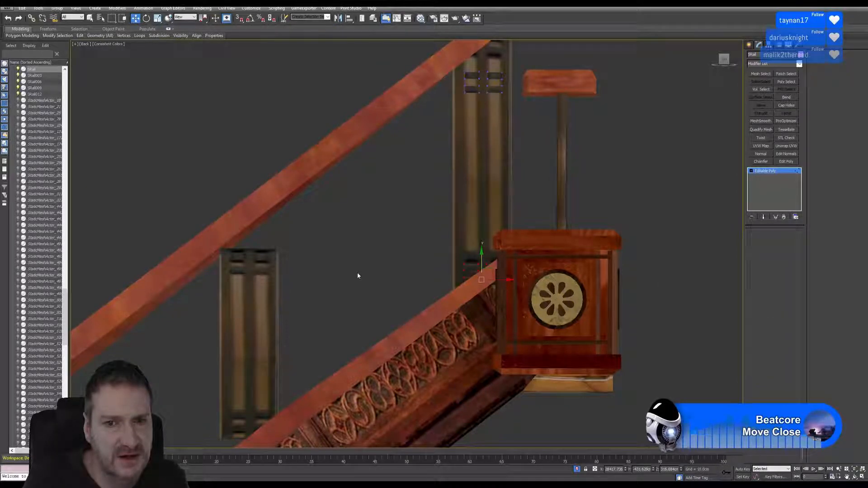
Try to raise the top-edge vertices of the second baluster from the top into the handrail with Preserve UVs on.
middle_click_drag(347, 281, 454, 194)
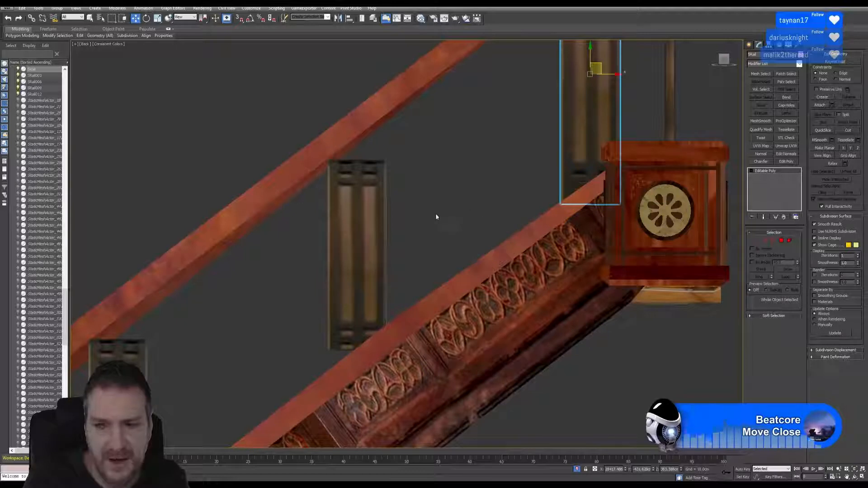
left_click(366, 214)
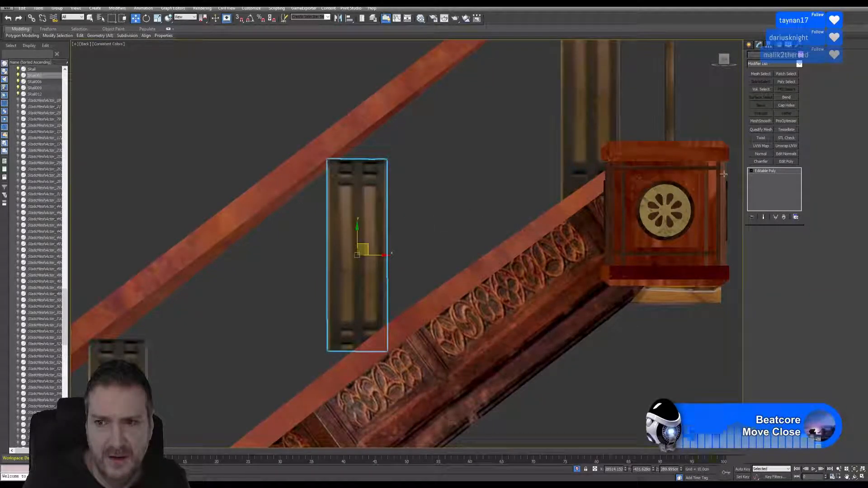
left_click(756, 240)
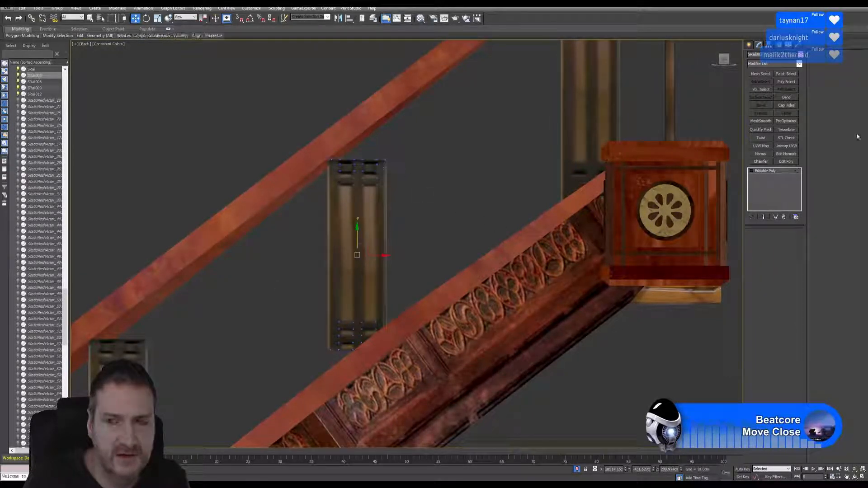
left_click(821, 90)
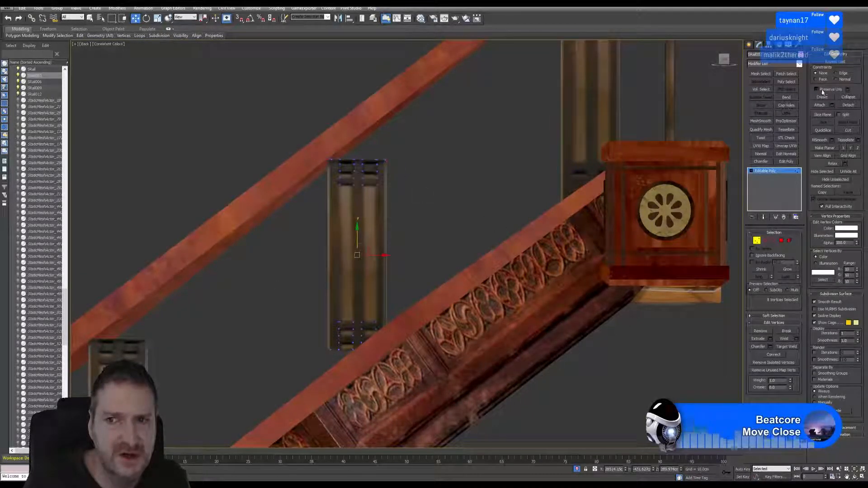
left_click_drag(300, 142, 412, 162)
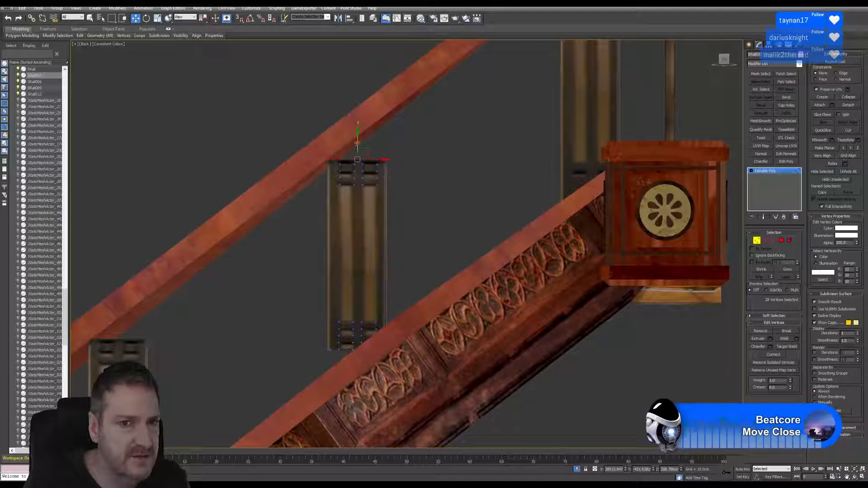
left_click_drag(356, 146, 358, 121)
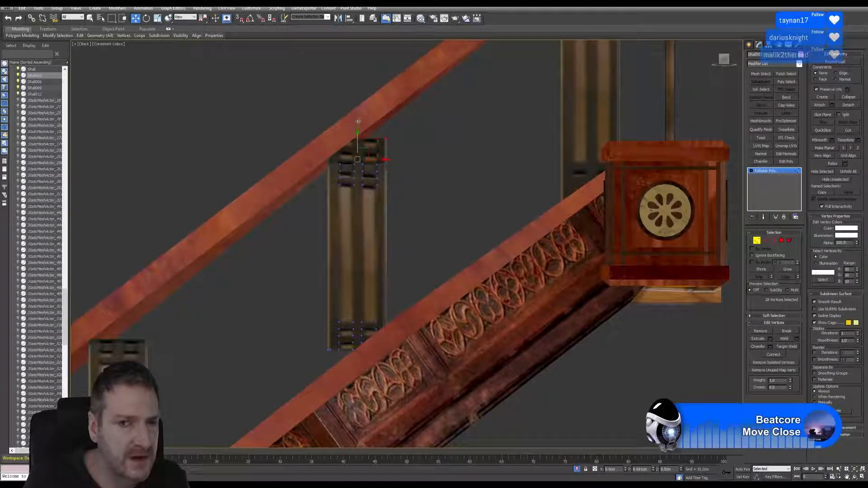
scroll(386, 181, "down", 2)
middle_click_drag(444, 155, 439, 191)
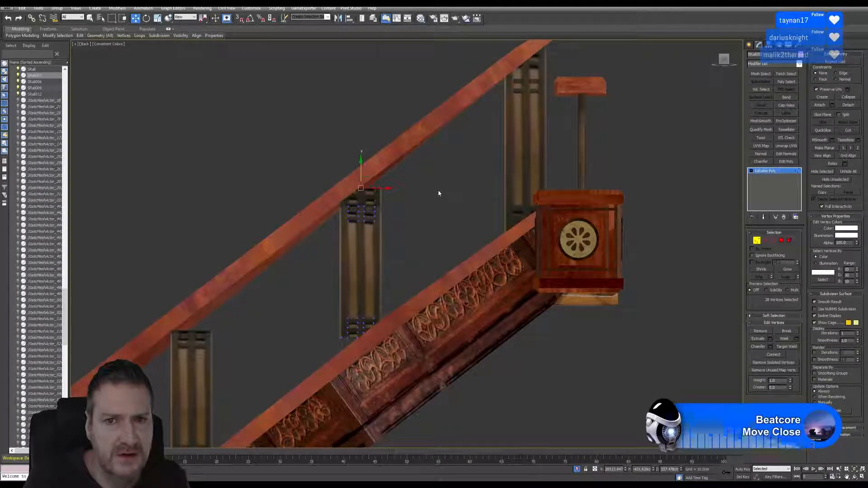
left_click(8, 18)
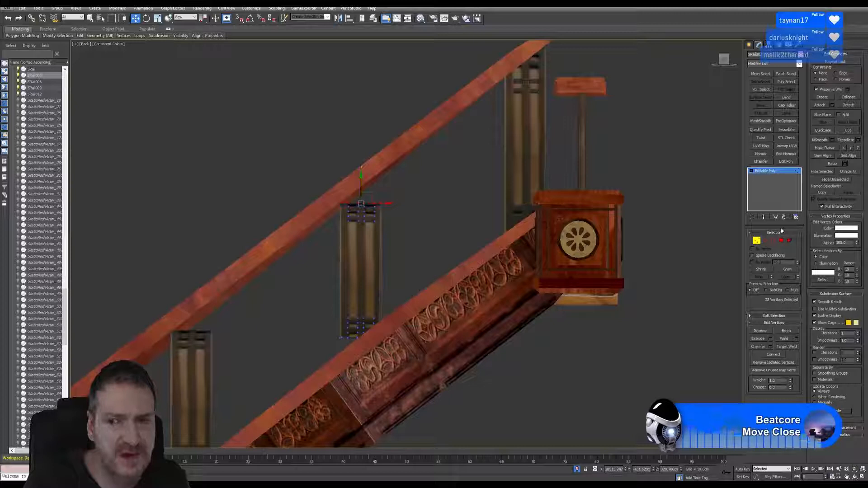
left_click(758, 240)
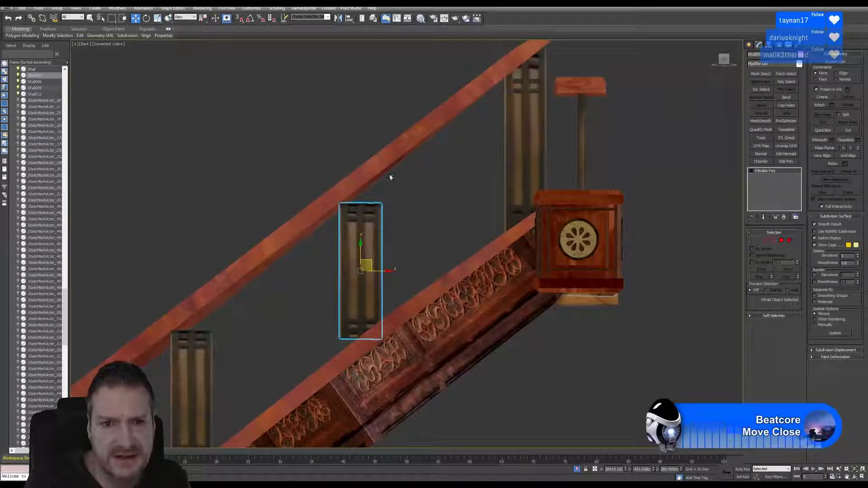
Undo the earlier vertex edits on the uppermost baluster, back to its original unextended shape.
left_click(7, 19)
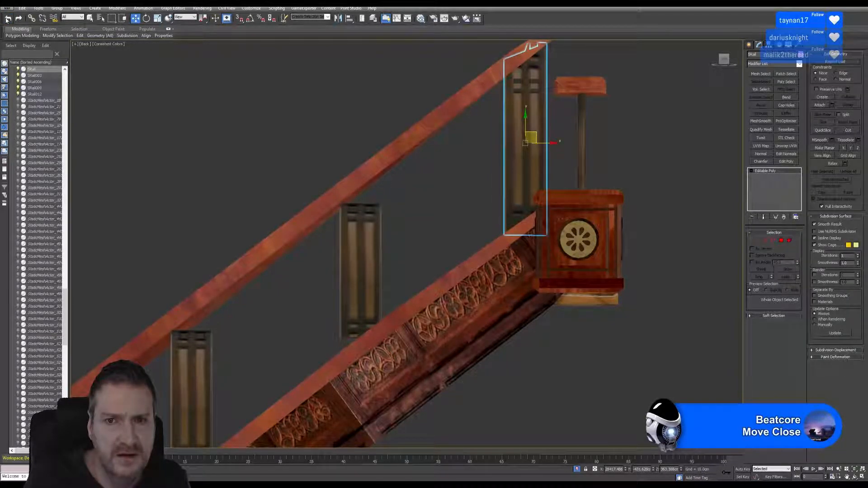
left_click(7, 19)
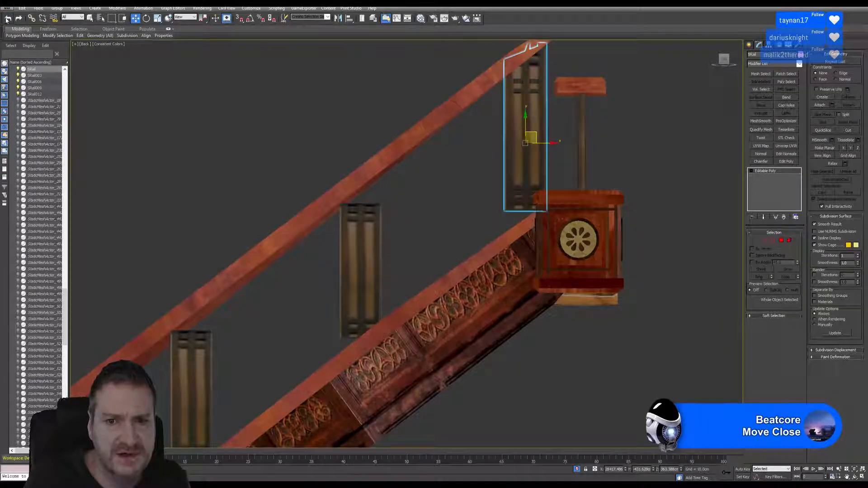
left_click(7, 19)
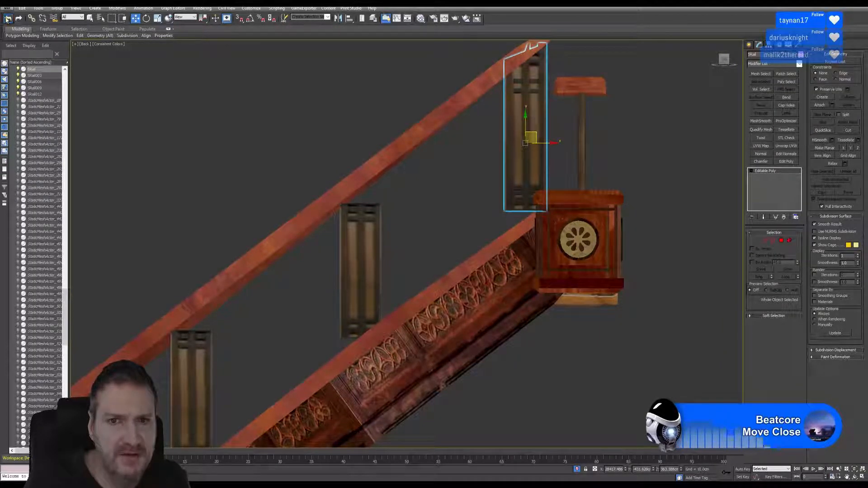
left_click(7, 19)
left_click(7, 19)
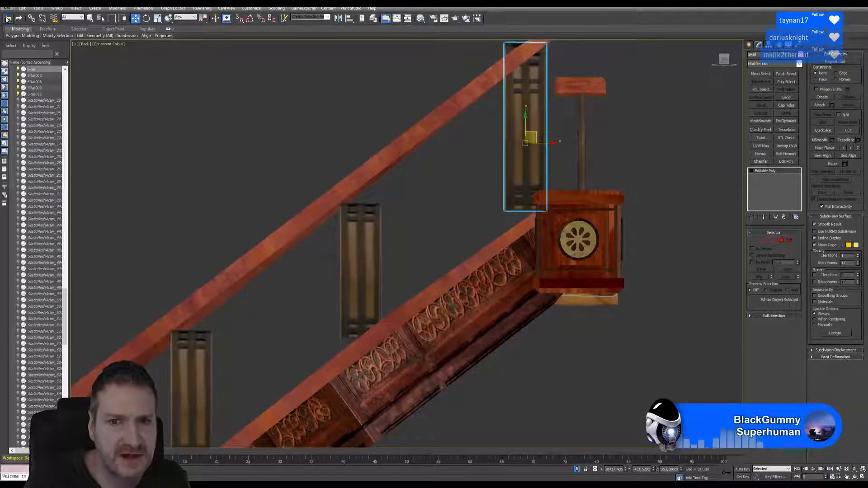
left_click(7, 19)
Add an Edit Poly modifier to the uppermost baluster and switch it to vertex editing.
middle_click_drag(493, 144, 397, 254)
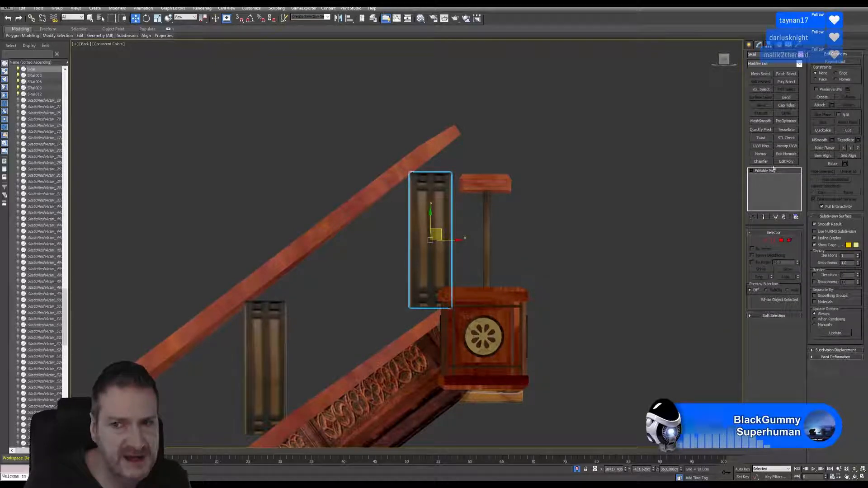
left_click(787, 162)
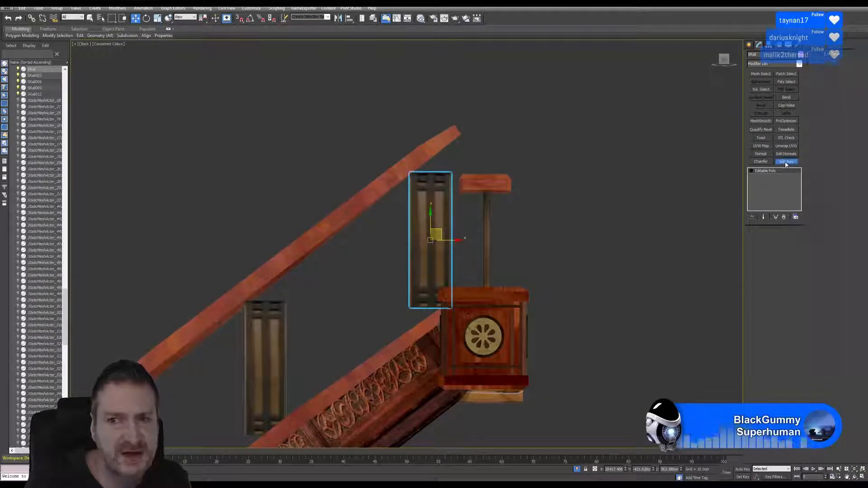
left_click(757, 286)
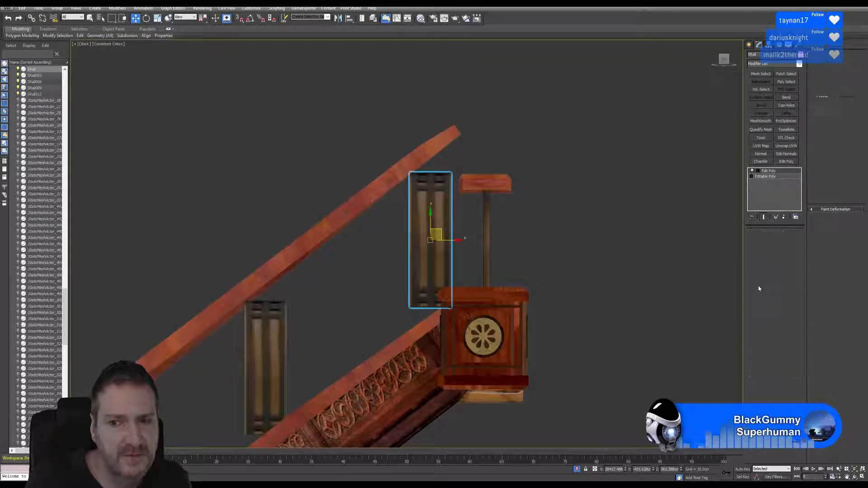
Try to raise the uppermost baluster's top-edge vertices into the handrail with Preserve UVs on, setting the downhill ones lower along the slope.
middle_click_drag(494, 161, 525, 181)
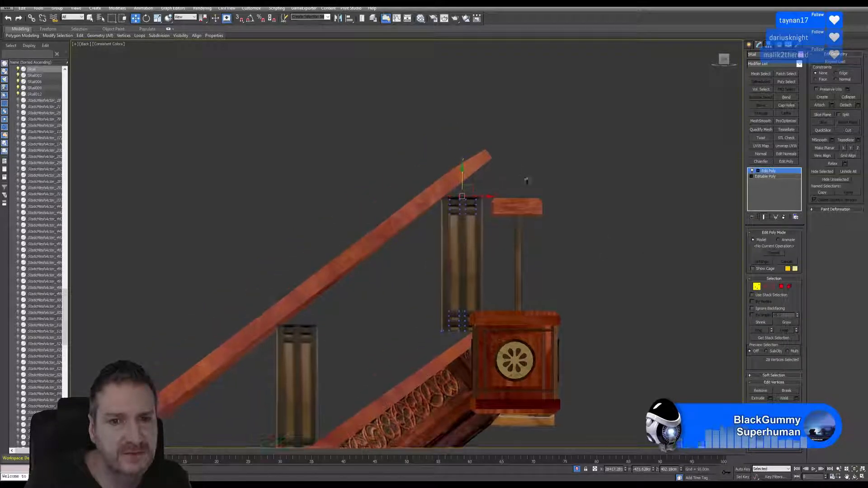
scroll(456, 191, "up", 3)
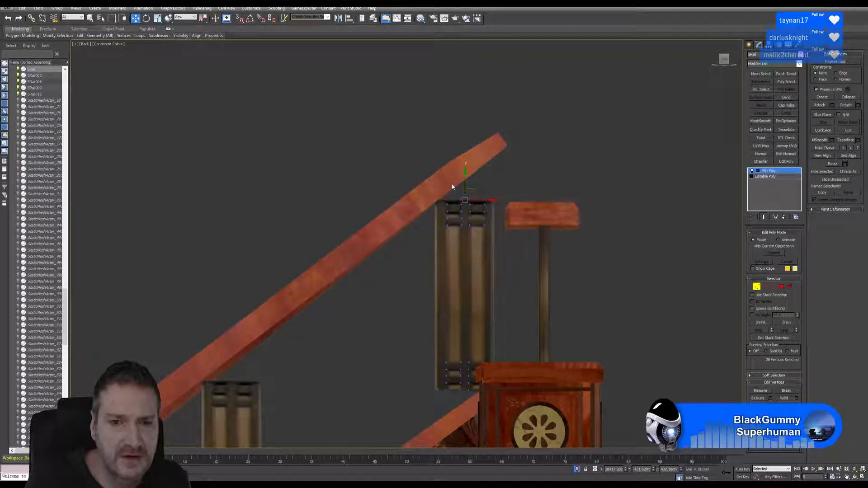
left_click_drag(466, 185, 466, 156)
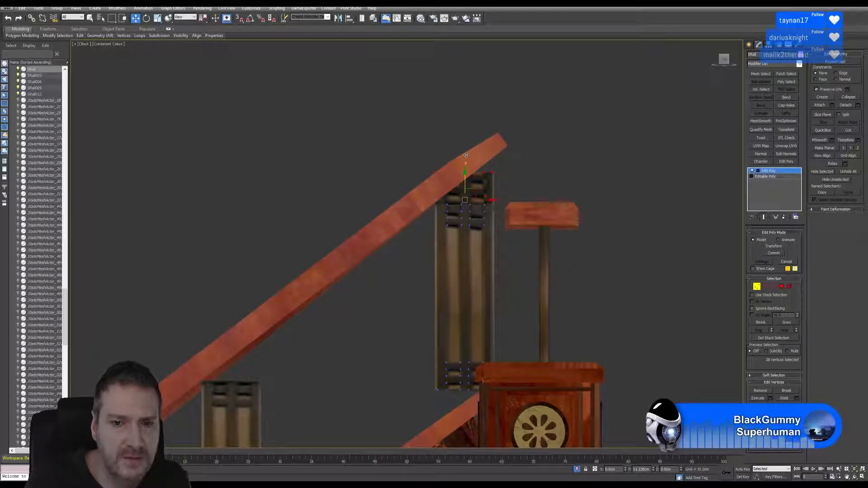
left_click_drag(466, 155, 454, 168)
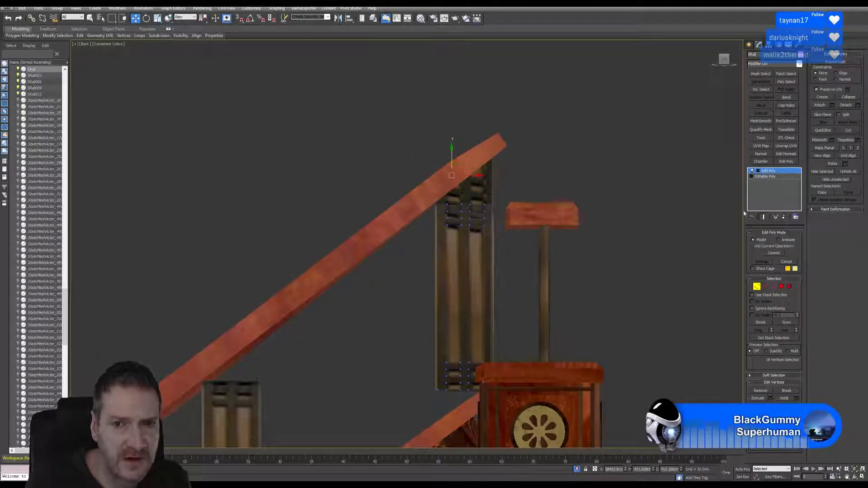
left_click(757, 287)
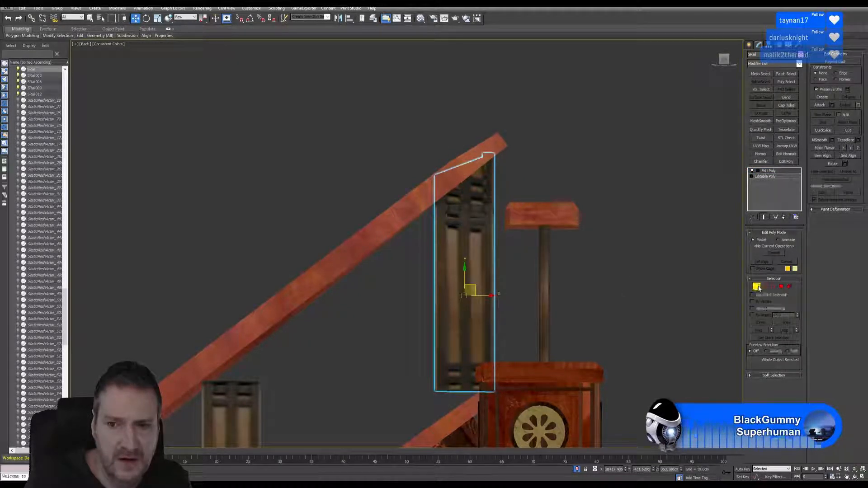
Try to move the vertices of the uppermost baluster's lower end down into the base rail with Preserve UVs off.
left_click(757, 287)
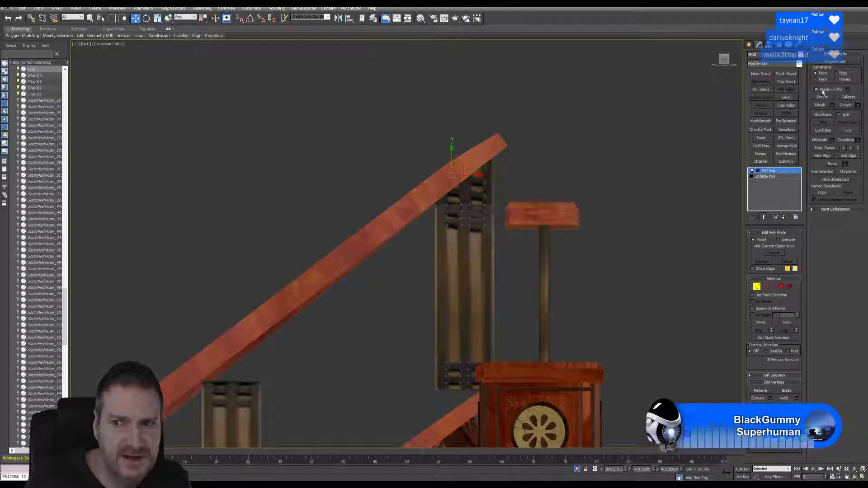
middle_click_drag(557, 311, 524, 266)
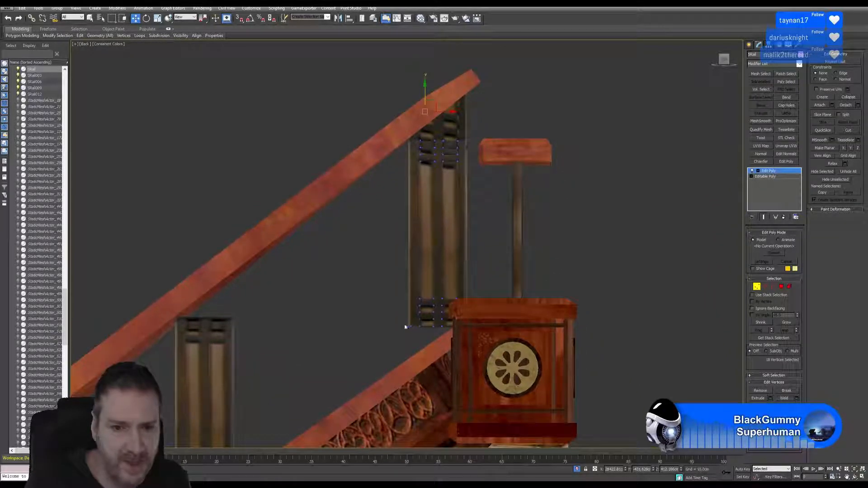
left_click_drag(515, 344, 513, 333)
left_click_drag(437, 297, 437, 363)
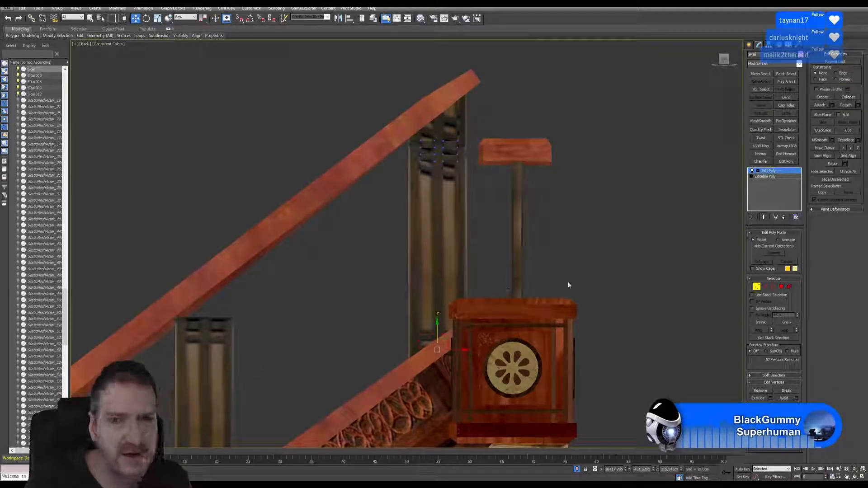
left_click(756, 286)
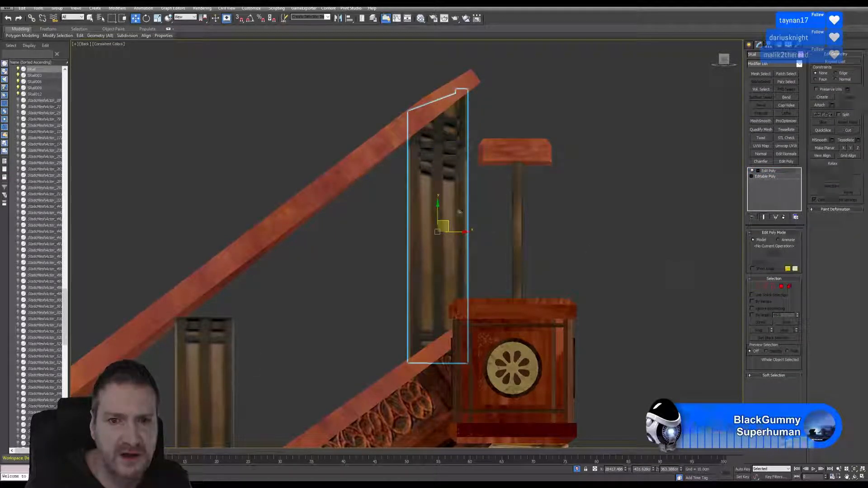
Undo the uppermost baluster's lower-end and top-edge vertex moves while keeping the Edit Poly modifier.
left_click(9, 22)
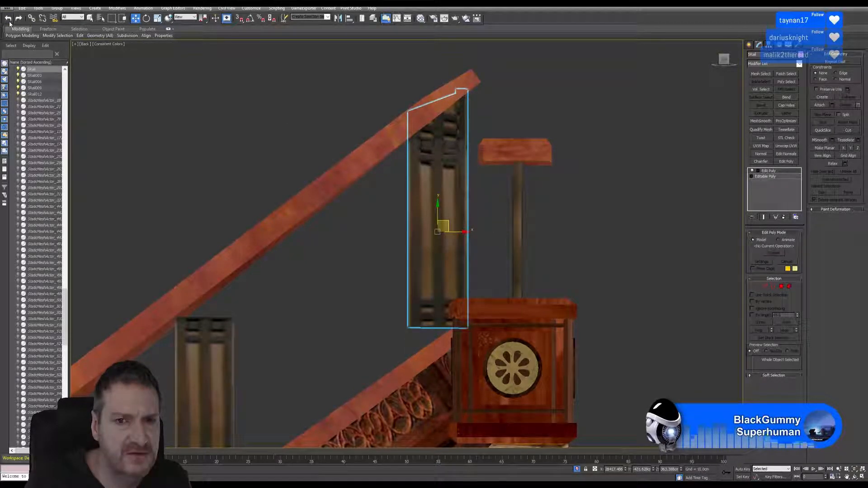
left_click(8, 19)
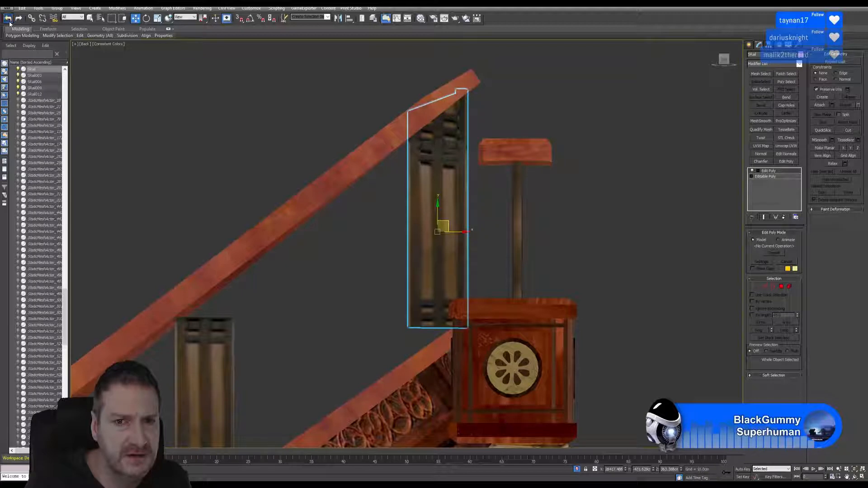
left_click(9, 20)
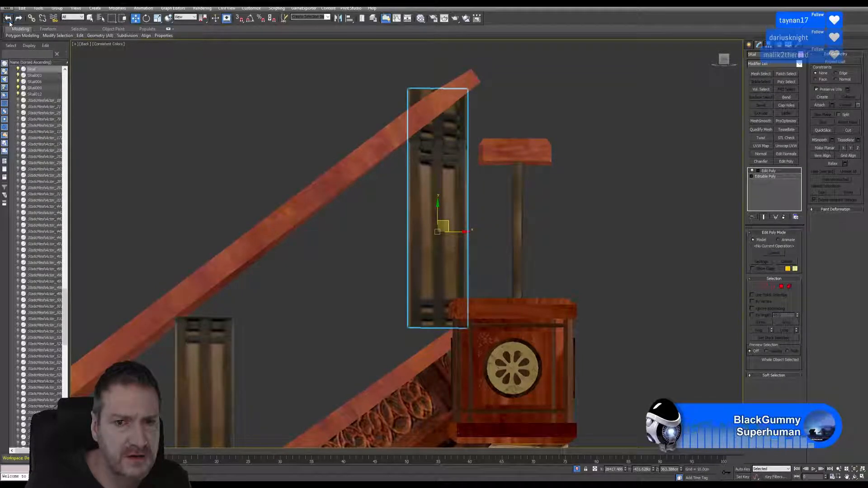
left_click(9, 20)
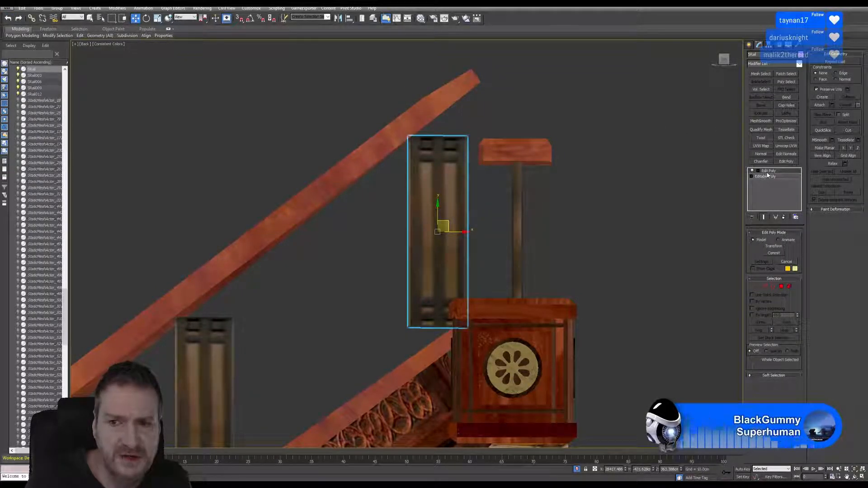
Try to raise the uppermost baluster's top-edge vertices toward the handrail with Preserve UVs off, and undo the move.
middle_click_drag(475, 167, 501, 201)
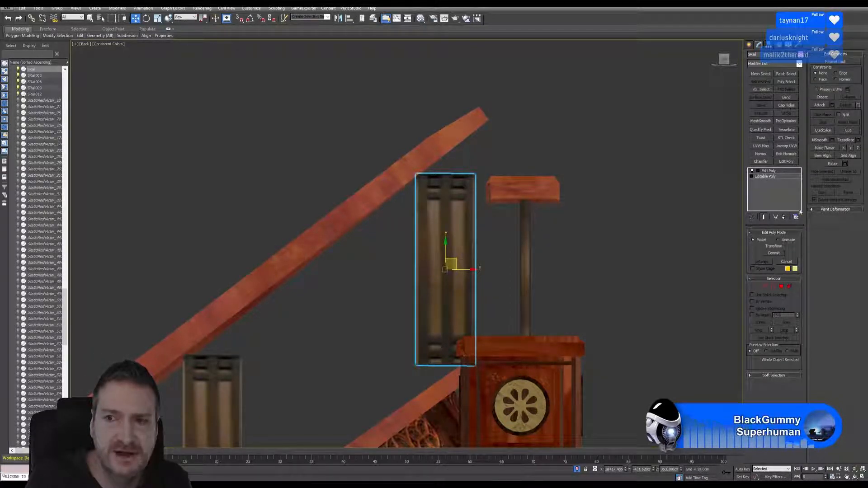
left_click(759, 288)
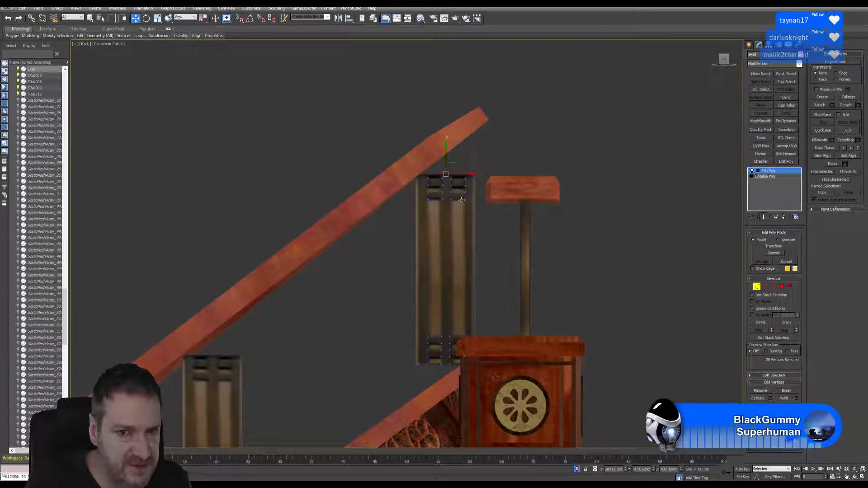
left_click_drag(445, 163, 450, 140)
left_click(9, 18)
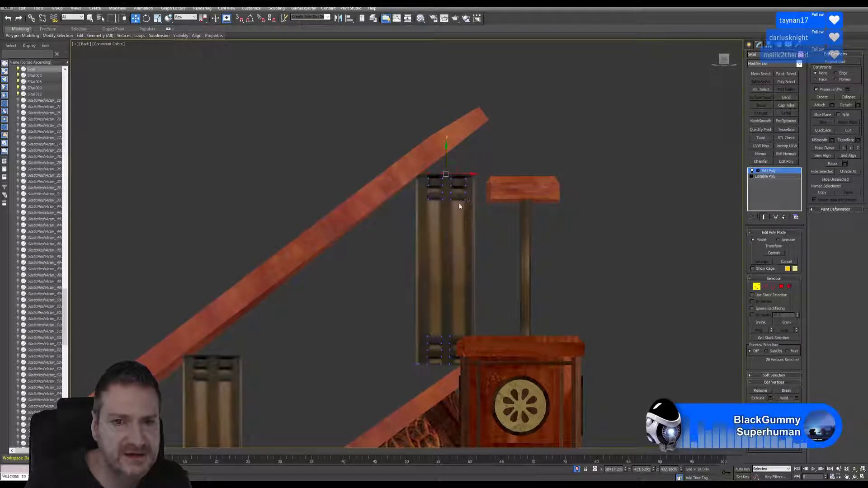
Try to raise the uppermost baluster's top-edge vertices into the handrail with Preserve UVs on, and undo all the moves.
left_click_drag(445, 157, 446, 138)
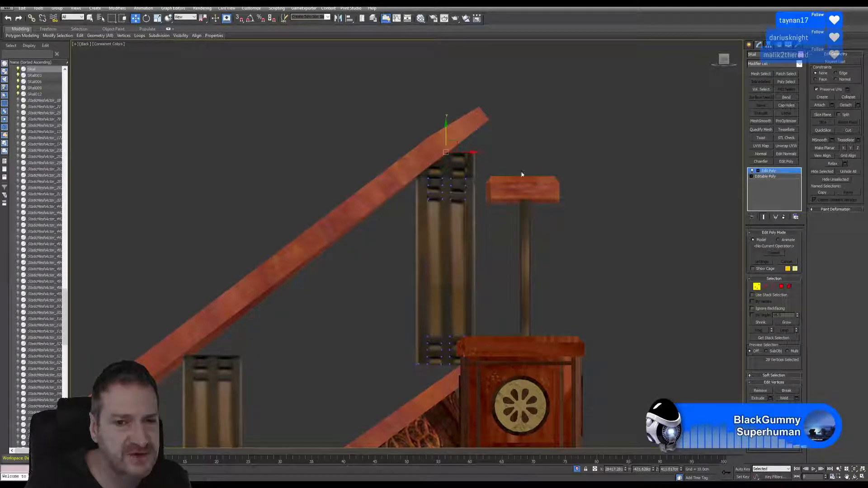
left_click_drag(446, 139, 447, 133)
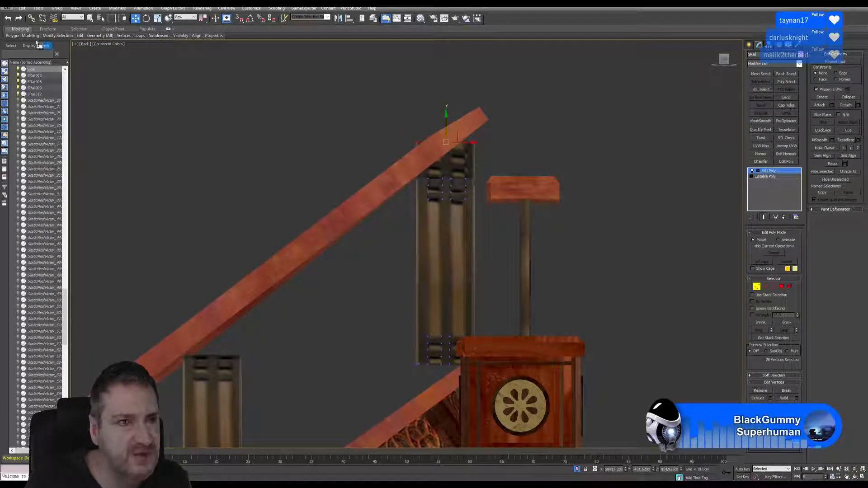
left_click(8, 19)
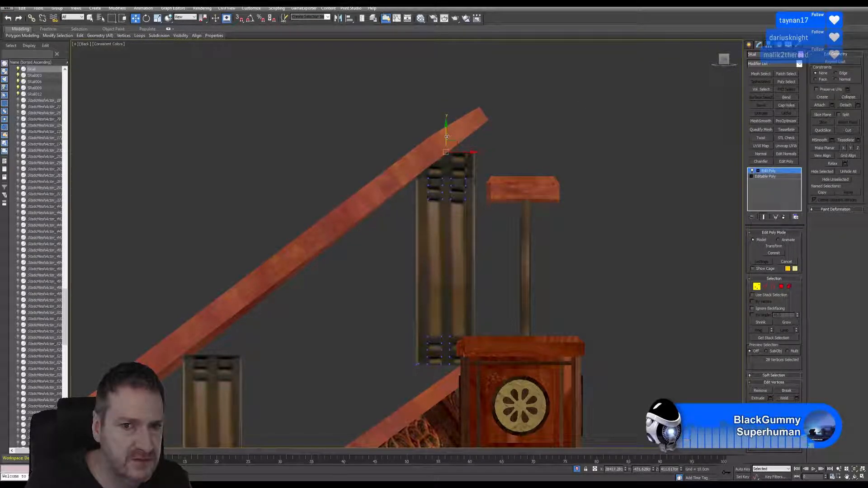
mouse_move(446, 137)
left_mouse_down()
mouse_move(444, 111)
mouse_move(445, 131)
left_mouse_up()
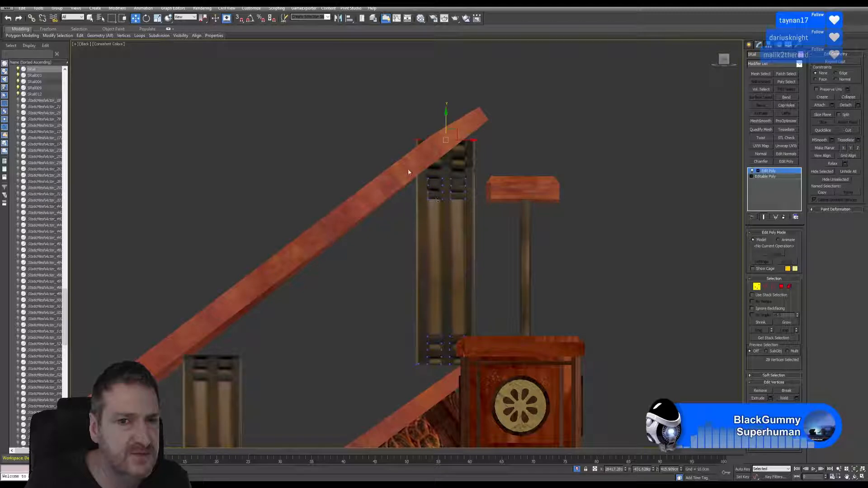
left_click(8, 19)
left_click(757, 287)
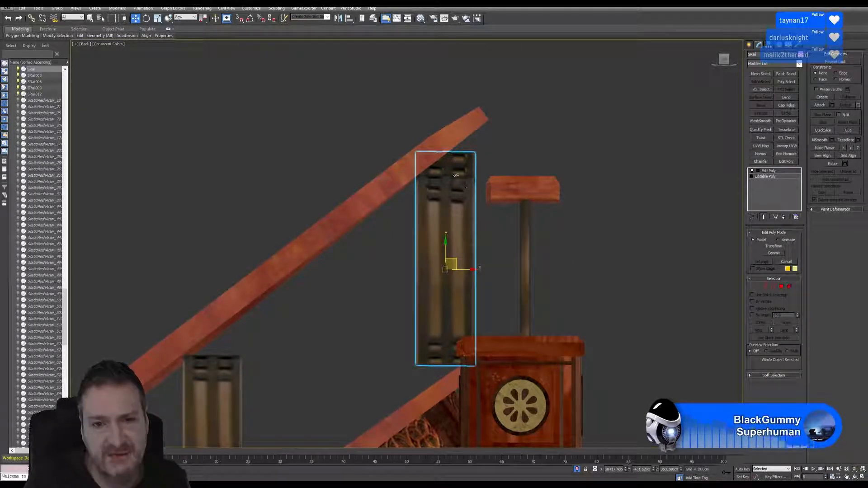
left_click(8, 18)
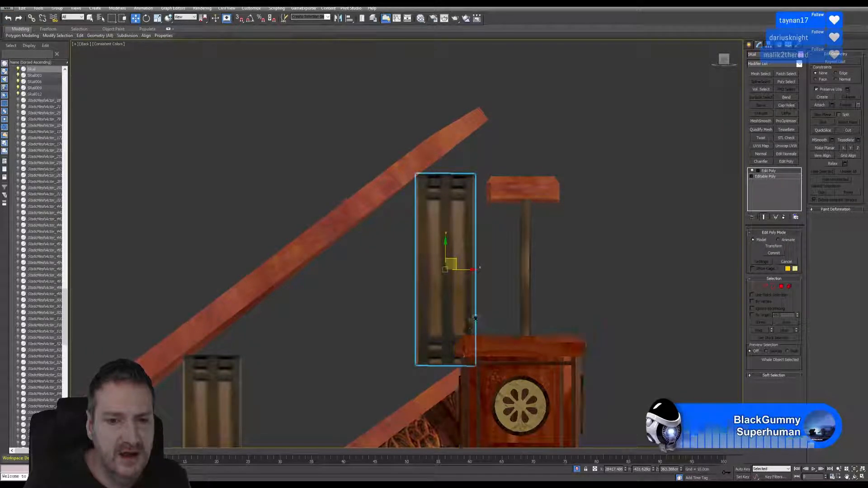
Remove the uppermost baluster's Edit Poly modifier and scale the whole baluster vertically until it reaches both the handrail and the base rail.
middle_click_drag(473, 324, 482, 253)
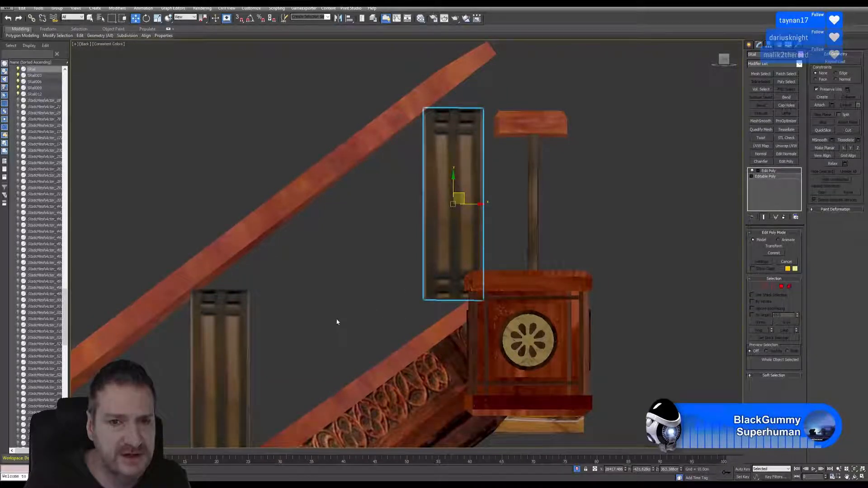
scroll(337, 322, "down", 2)
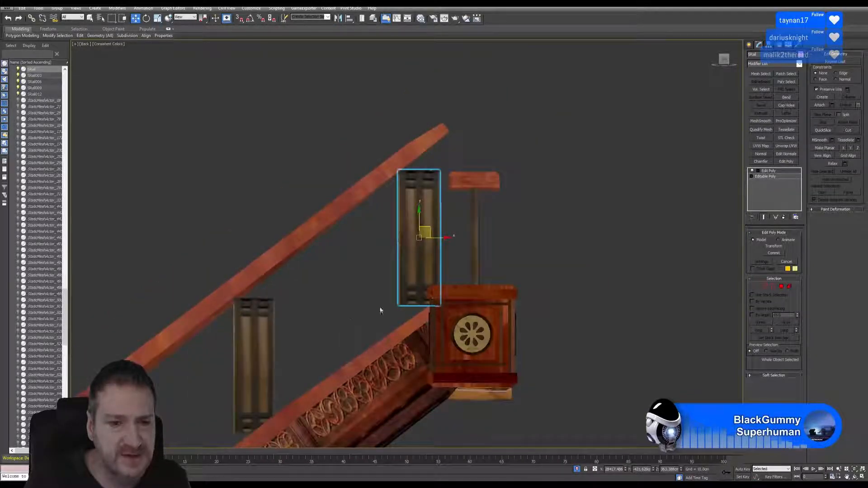
left_click(783, 217)
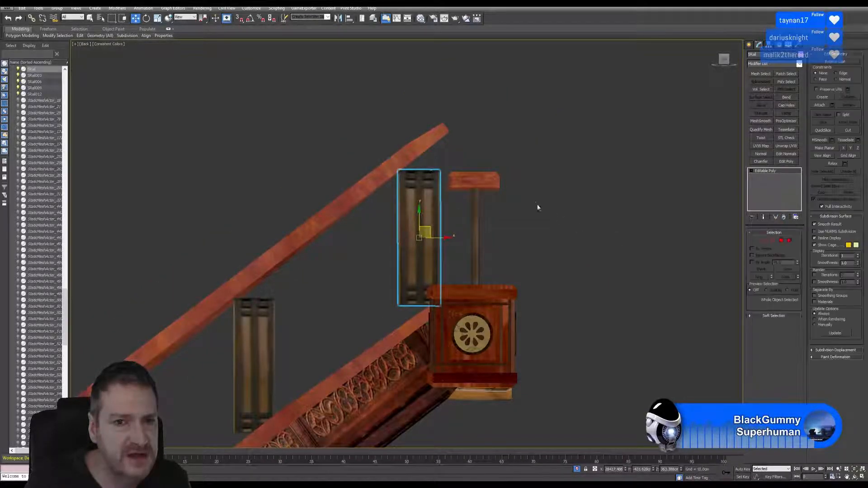
left_click(158, 18)
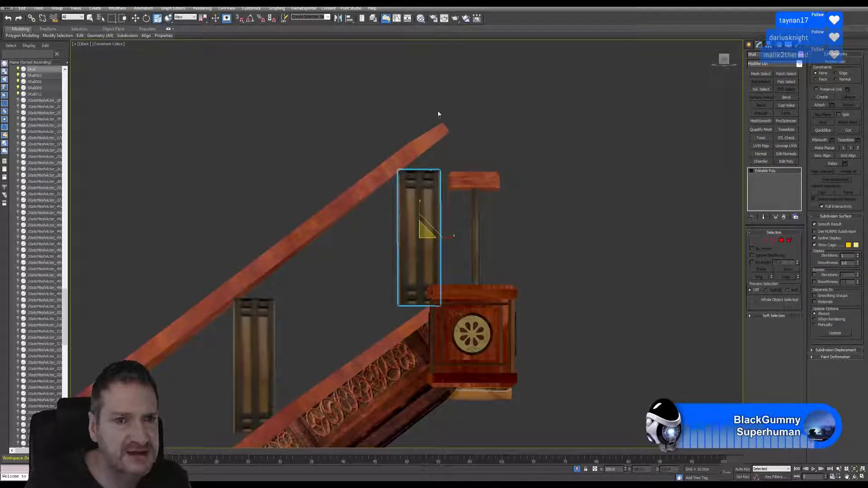
left_click_drag(421, 202, 431, 193)
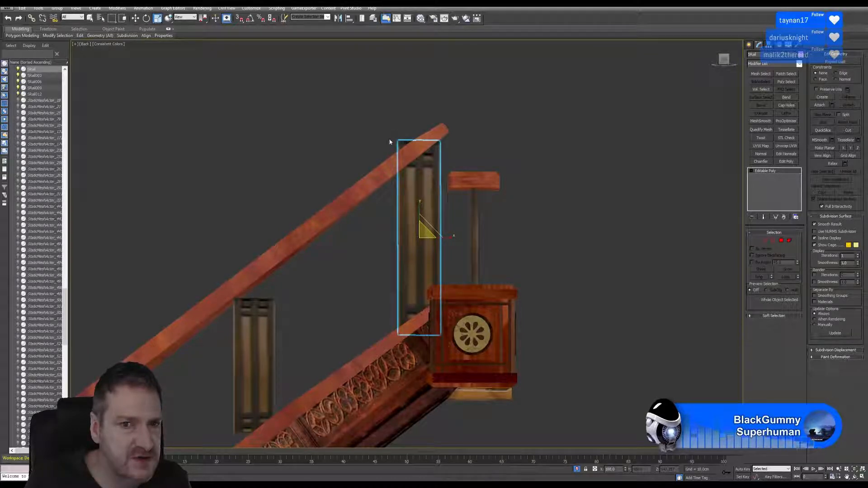
Lower the downhill top vertices of the uppermost baluster to tuck them inside the sloping handrail, and finish vertex editing.
left_click(763, 240)
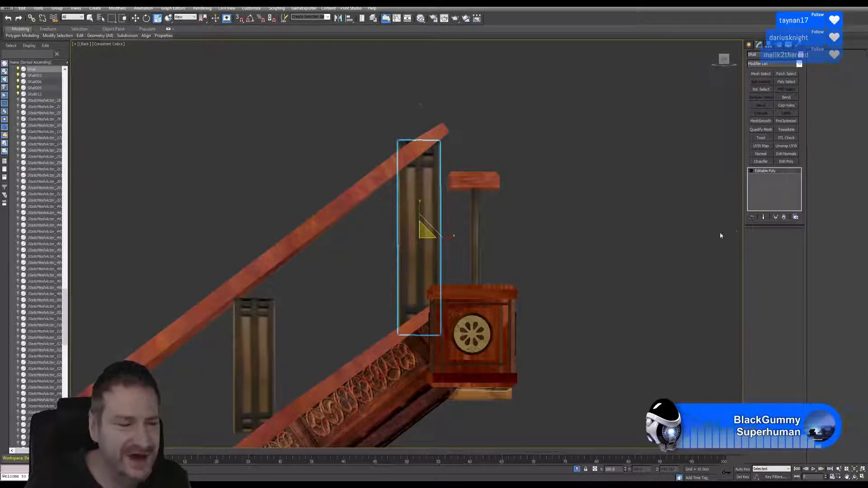
middle_click_drag(531, 151, 557, 163)
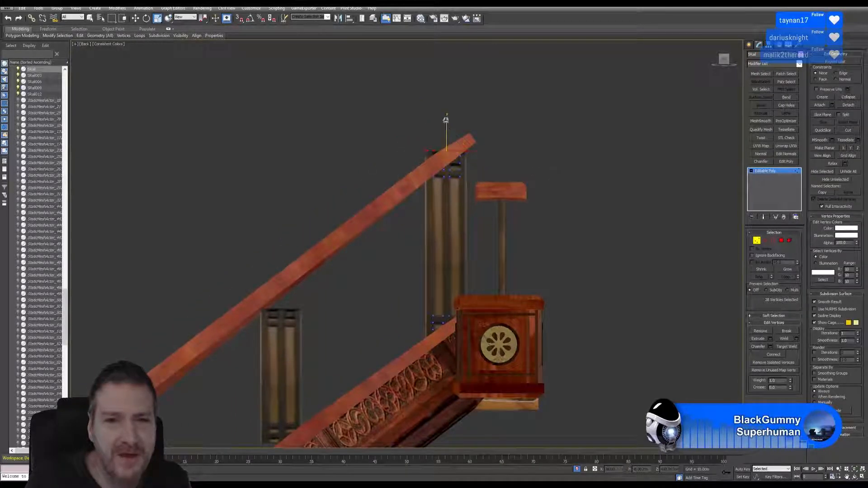
left_click(413, 127)
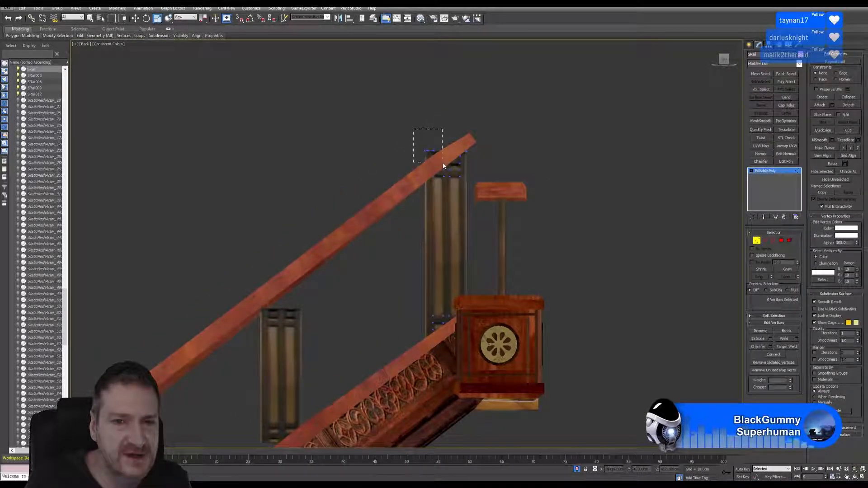
left_click_drag(443, 164, 443, 163)
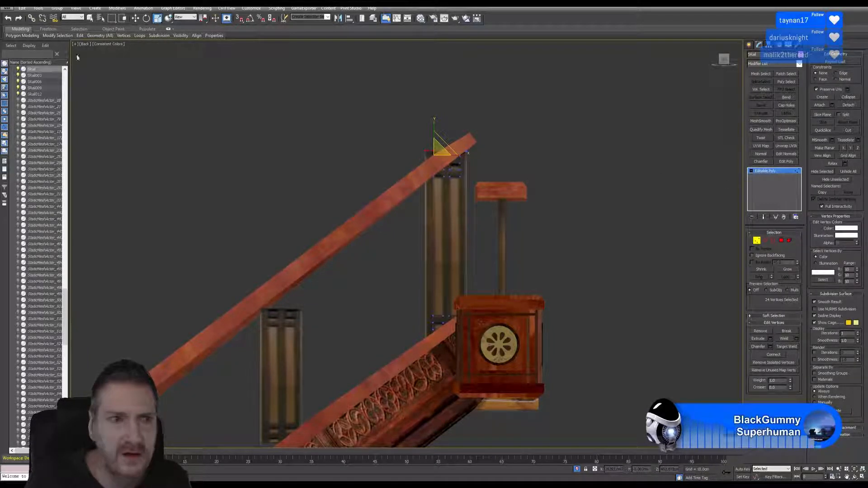
key("w")
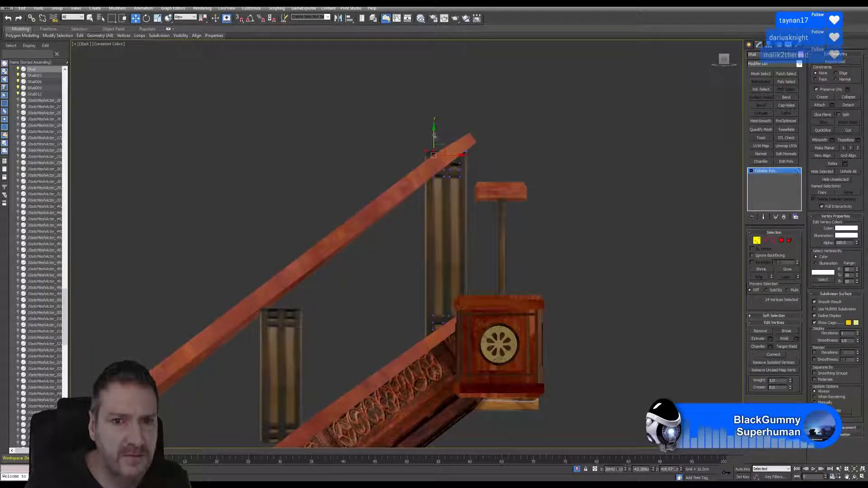
left_click_drag(434, 135, 436, 159)
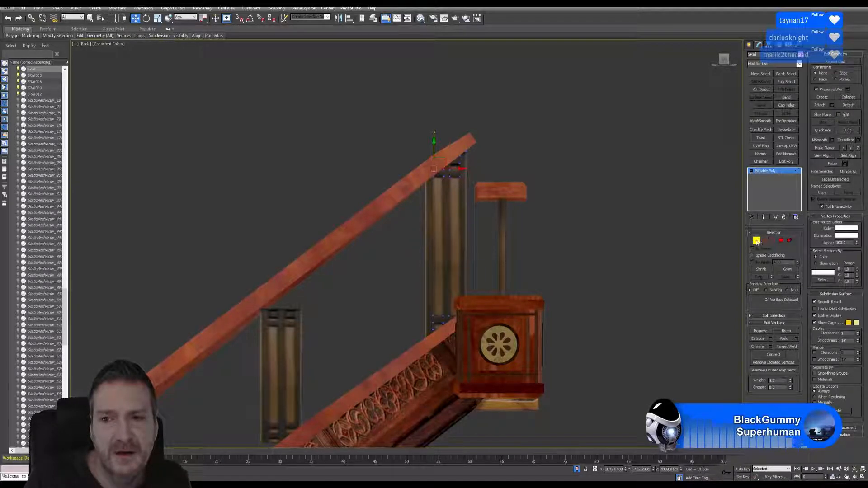
key("1")
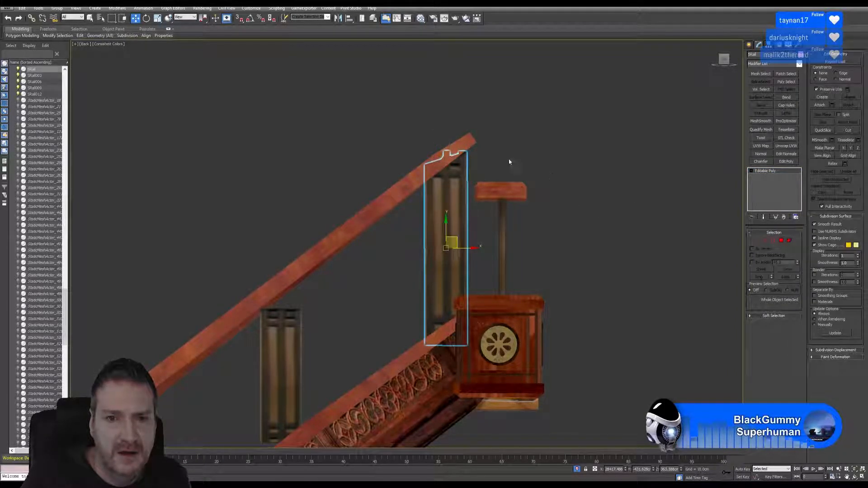
left_click(550, 237)
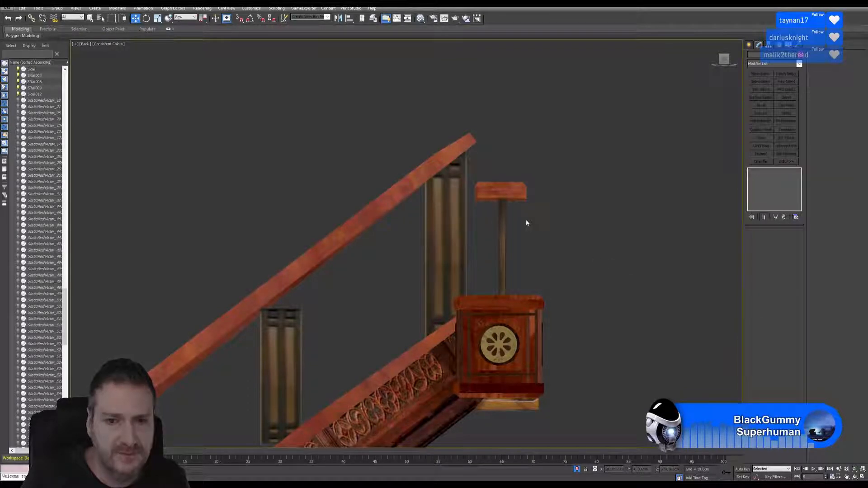
Clone the uppermost baluster as a Copy directly above the second baluster from the top, and shift the copy slightly down.
middle_click_drag(525, 219, 591, 135)
scroll(588, 150, "down", 3)
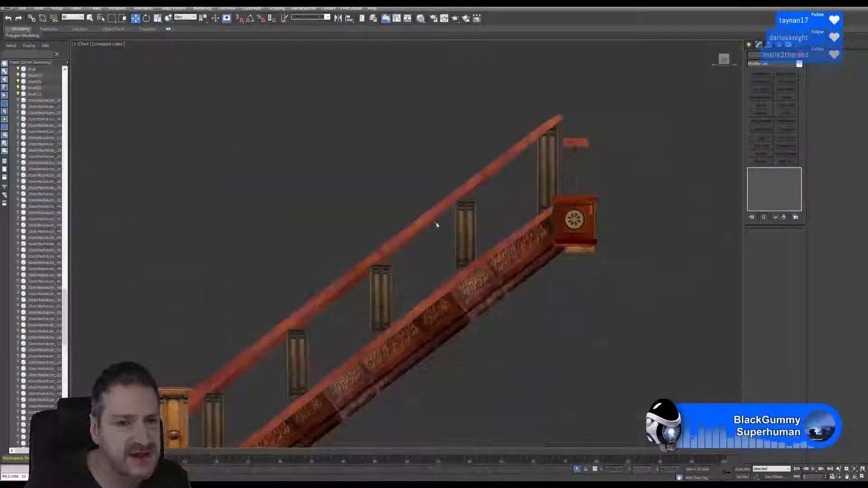
middle_click_drag(535, 288, 557, 260)
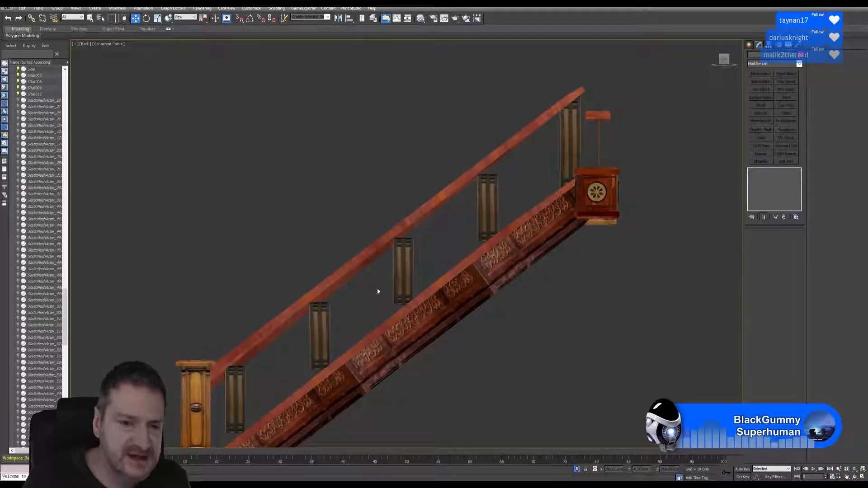
left_click(565, 150)
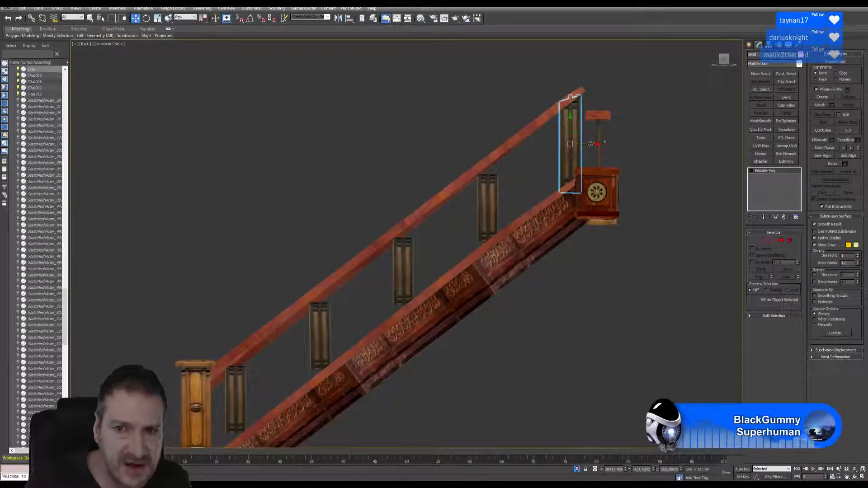
left_click_drag(590, 144, 509, 148)
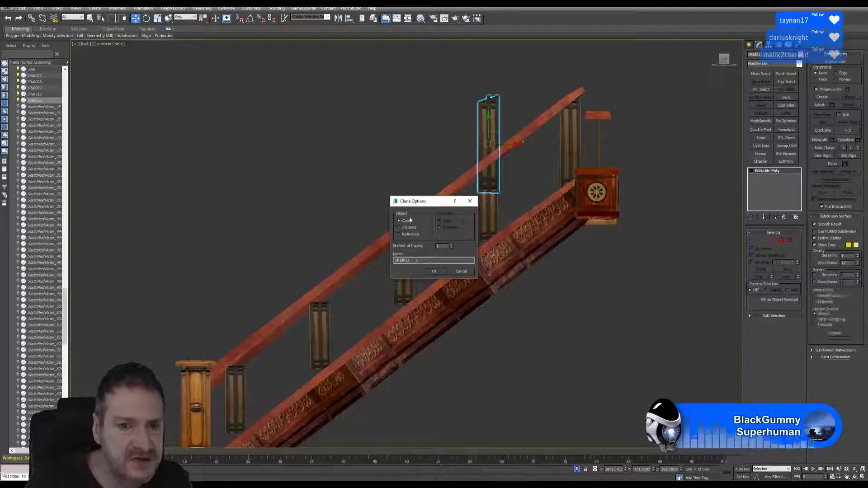
left_click(434, 271)
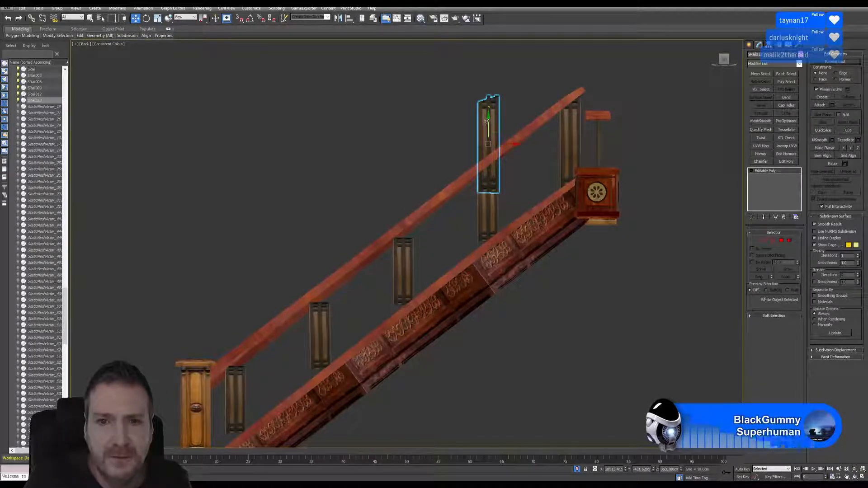
left_click_drag(487, 121, 490, 123)
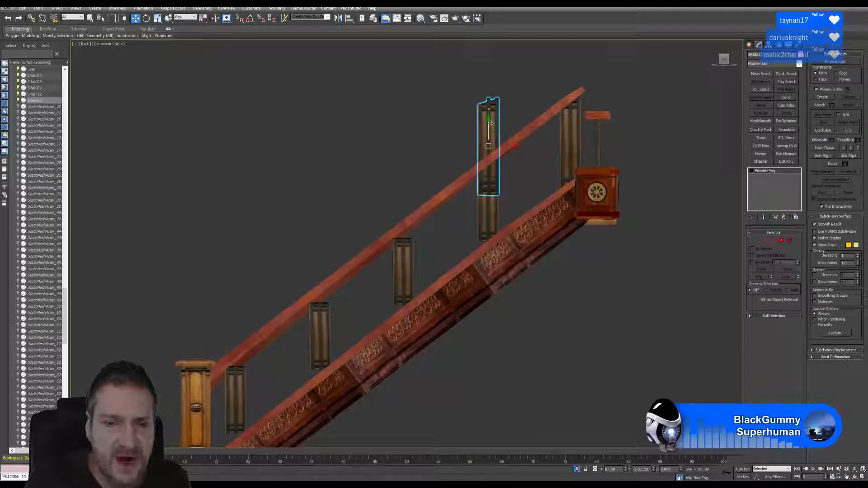
Group the four original short balusters below the uppermost one.
left_click(490, 219)
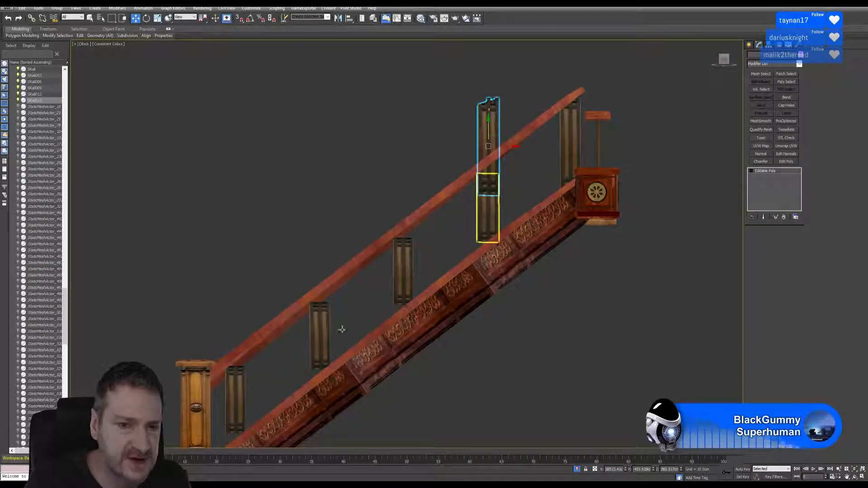
left_click(403, 272, "ctrl")
left_click(320, 335, "ctrl")
left_click(236, 391, "ctrl")
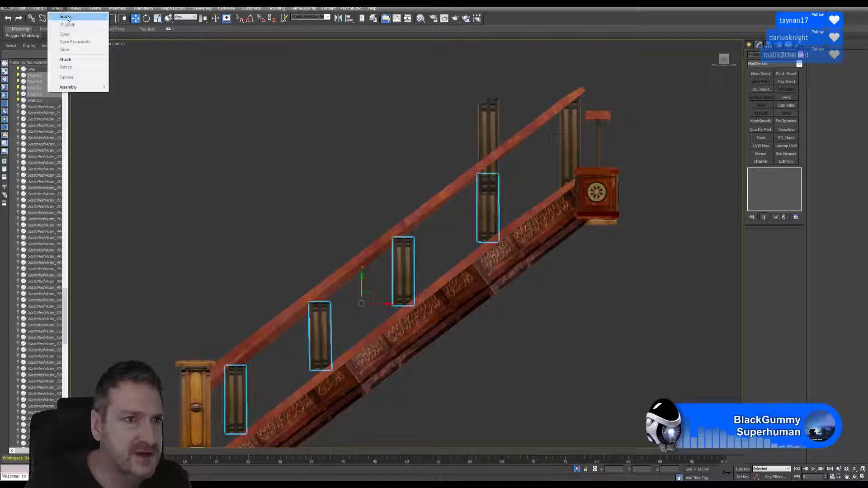
left_click(66, 16)
left_click(445, 256)
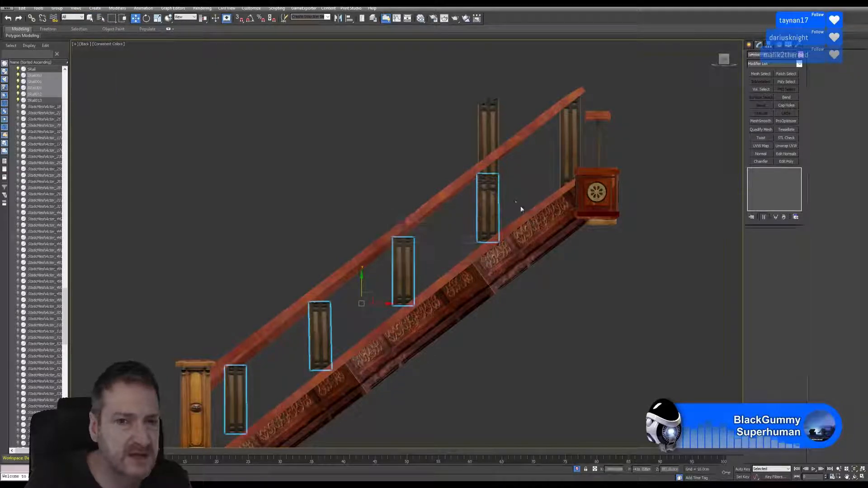
Lower the copied baluster between the rails at the second position, and clone it horizontally to above the third baluster.
left_click(484, 127)
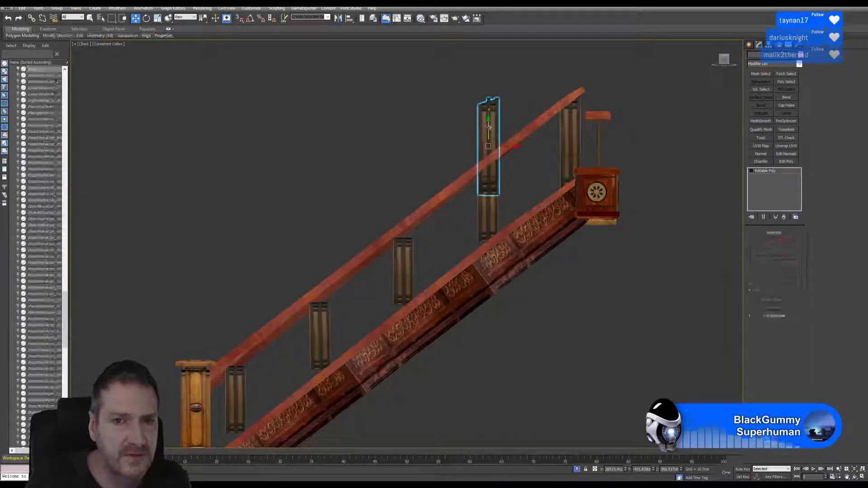
left_click_drag(483, 127, 486, 184)
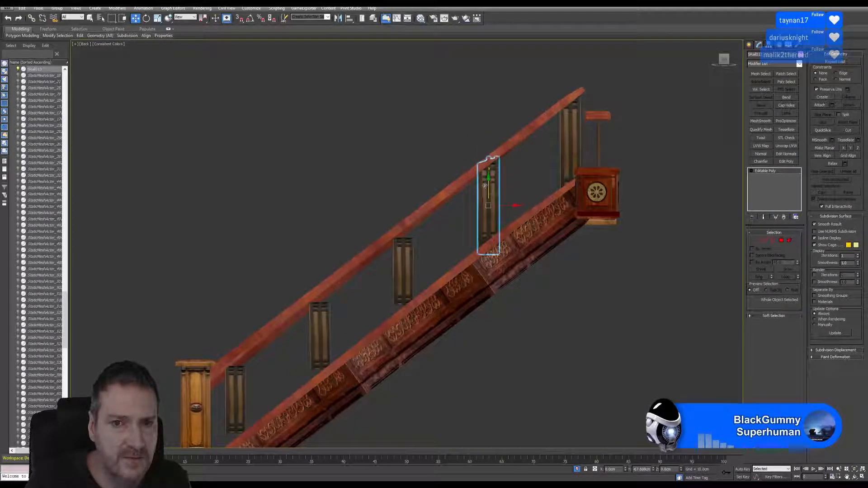
left_click_drag(508, 207, 422, 209, "shift")
key("Return")
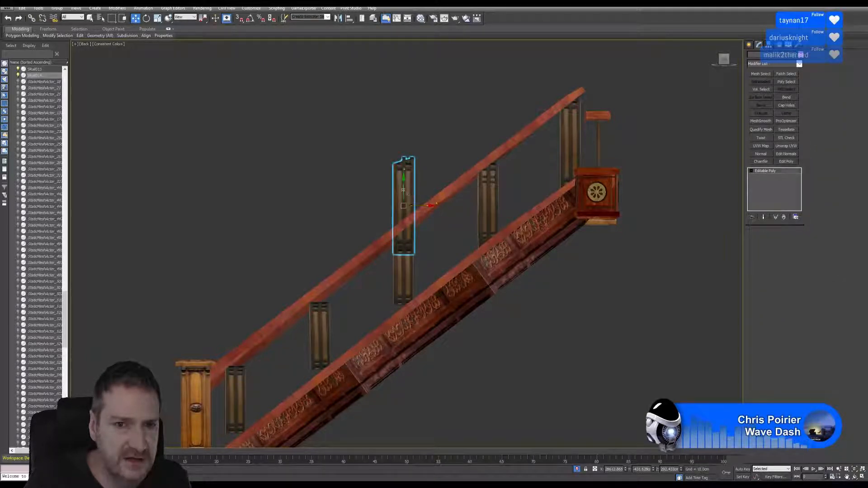
Lower the third-position copy between the rails, and clone it horizontally to above the fourth baluster.
mouse_move(403, 190)
left_mouse_down()
mouse_move(407, 255)
mouse_move(336, 275)
left_mouse_up()
left_click(430, 270)
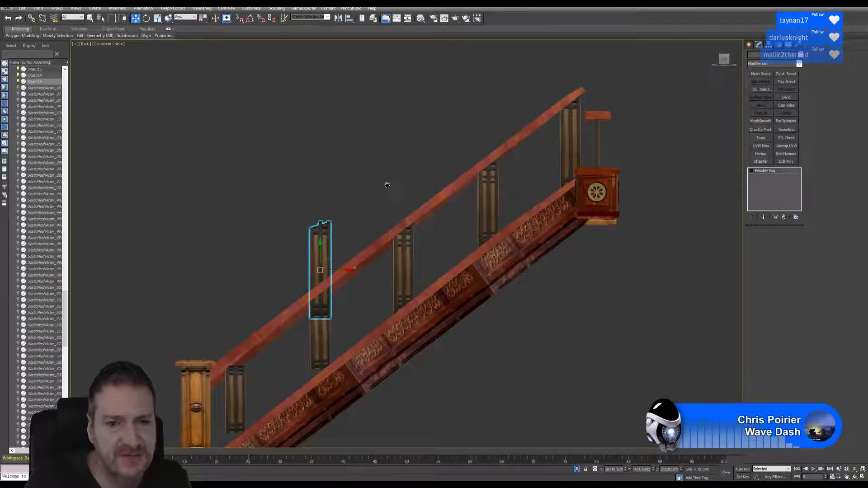
Lower the fourth-position copy between the rails, and clone it horizontally as a Copy to above the lowest baluster.
middle_click_drag(388, 184, 433, 125)
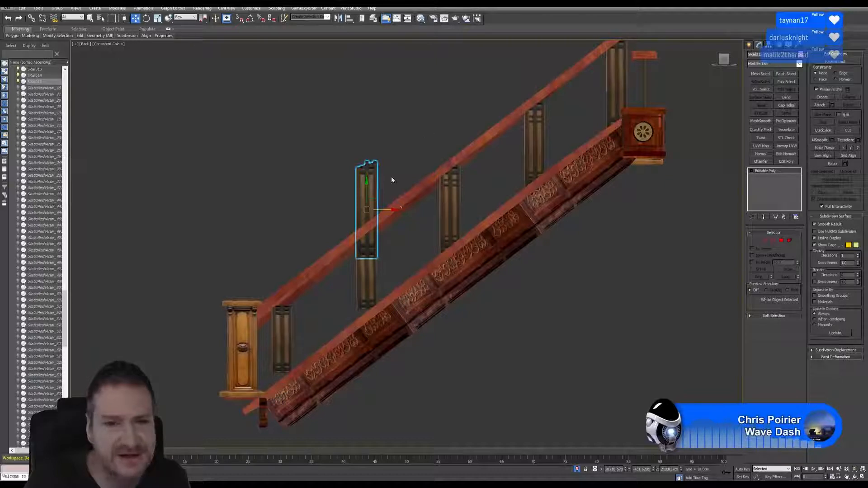
left_click_drag(362, 188, 366, 253)
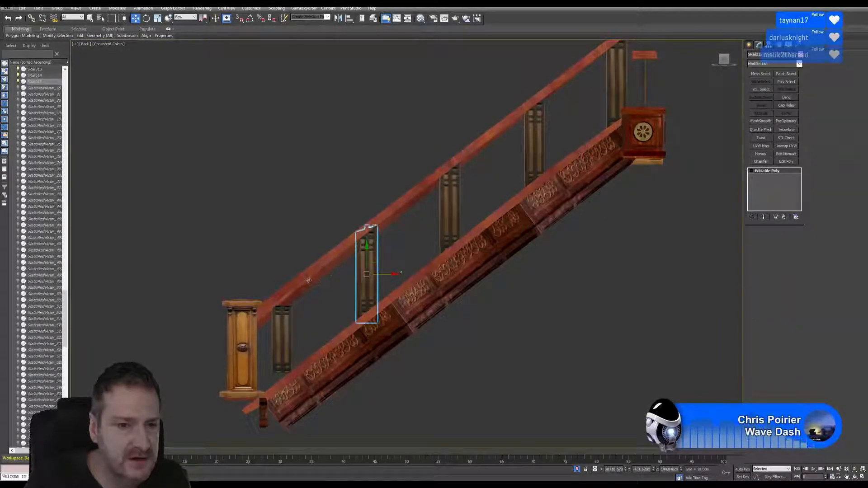
left_click_drag(388, 276, 302, 281)
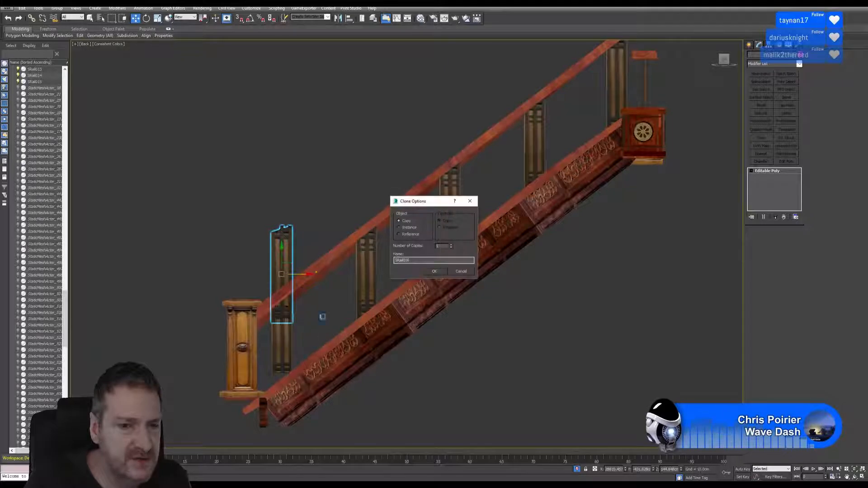
left_click(435, 272)
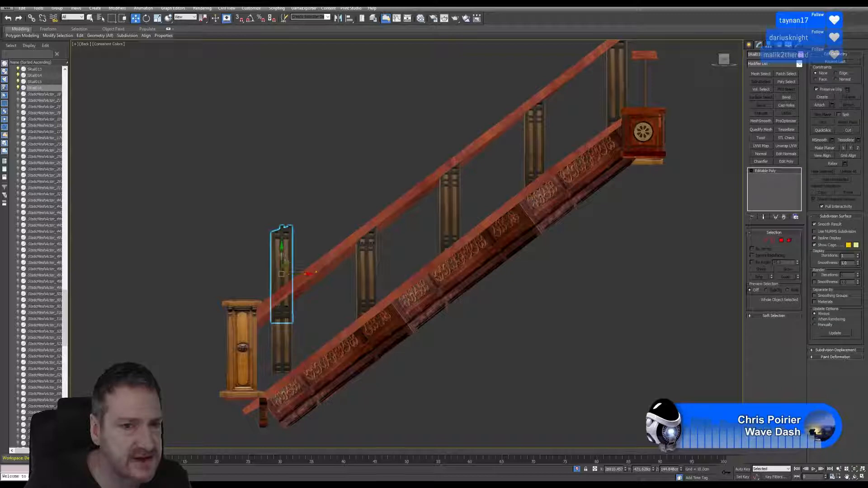
Lower the last copy between the rails at the lowest position, and remove the grouped original short balusters.
left_click_drag(283, 262, 283, 319)
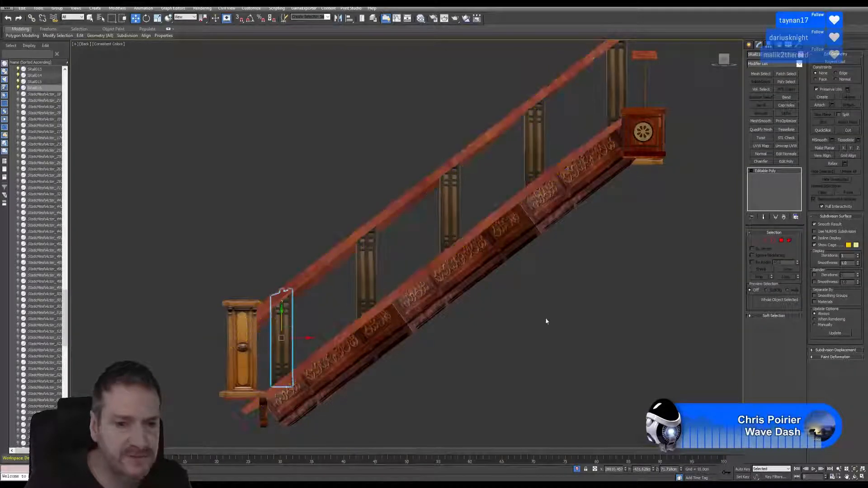
left_click(501, 327)
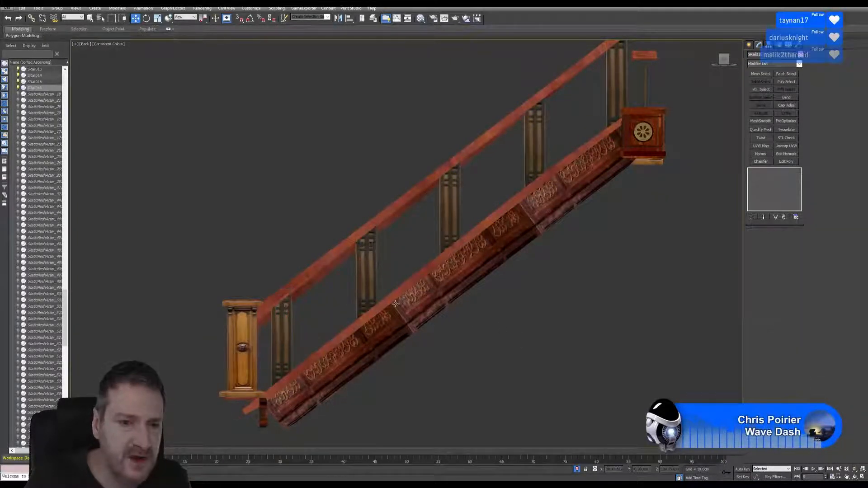
left_click(368, 288)
left_click(570, 307)
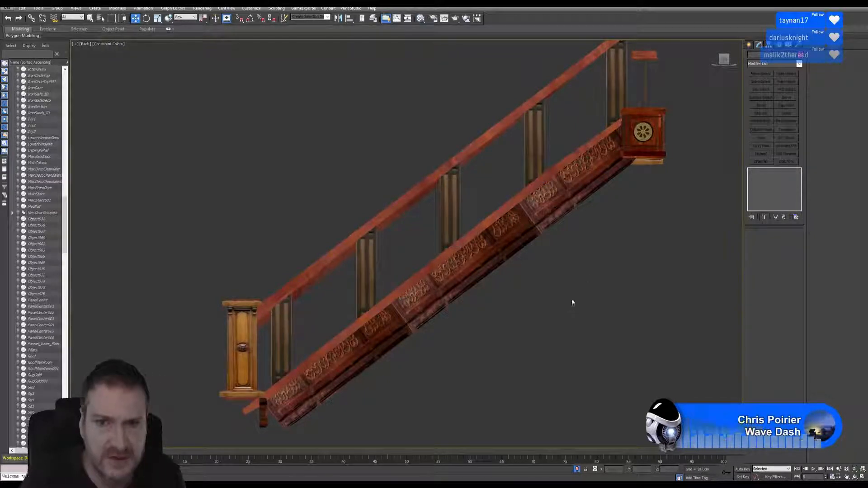
Examine the sloped banister and its five balusters from several angles in the Perspective view.
middle_click_drag(589, 244, 569, 254)
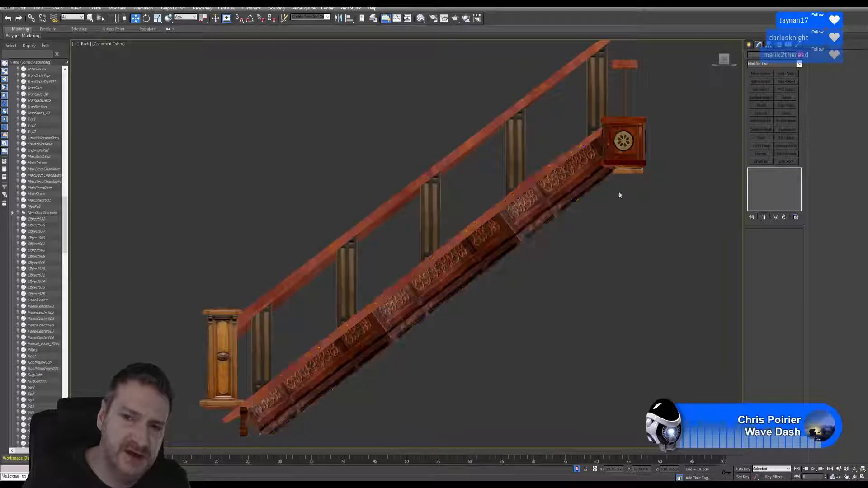
left_click(862, 477)
middle_click_drag(369, 226, 349, 253)
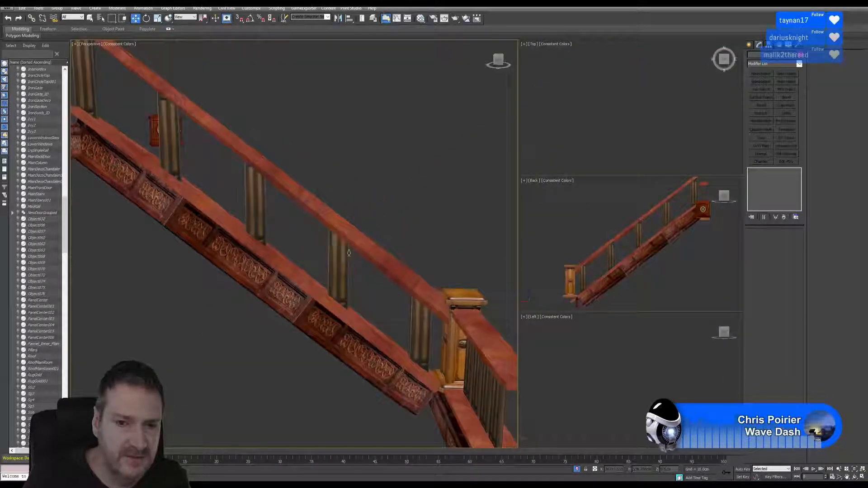
left_click(854, 477)
left_click_drag(271, 178, 221, 181)
left_click_drag(226, 229, 135, 125)
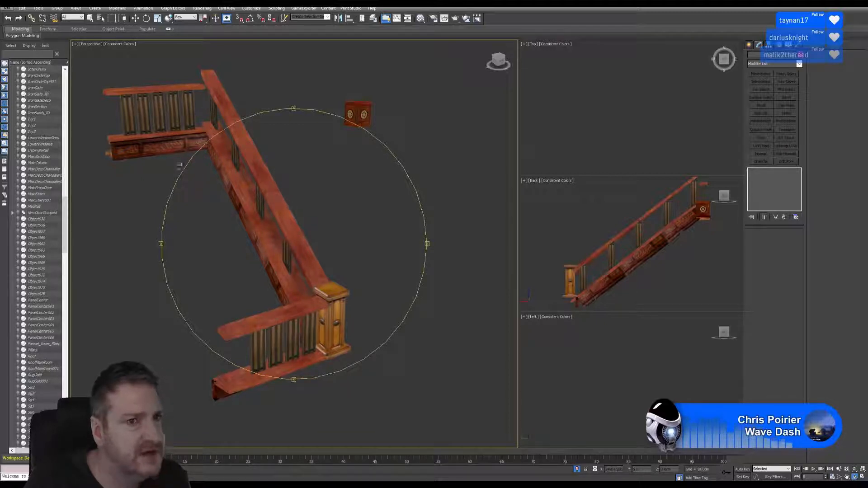
left_click_drag(259, 222, 288, 224)
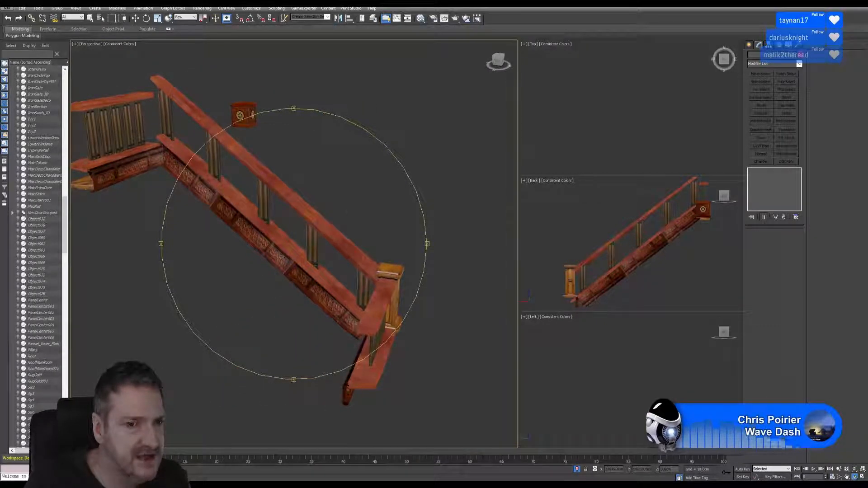
Switch to Unreal Editor and examine the existing banister and railing pieces placed in the level.
key("alt+Tab")
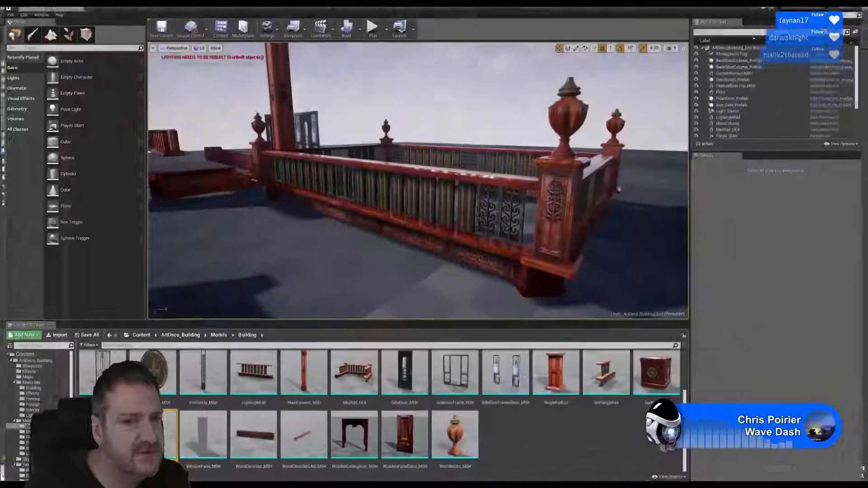
mouse_move(306, 130)
right_mouse_down()
mouse_move(355, 131)
mouse_move(306, 130)
right_mouse_up()
key("s")
key("a")
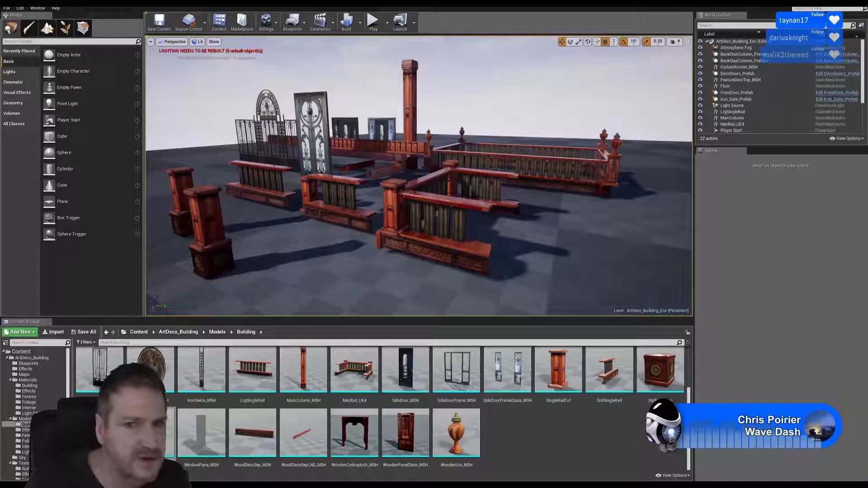
key("w")
mouse_move(419, 176)
right_mouse_down()
mouse_move(575, 181)
mouse_move(560, 204)
mouse_move(425, 195)
mouse_move(425, 244)
mouse_move(425, 190)
mouse_move(448, 177)
mouse_move(425, 185)
right_mouse_up()
key("s")
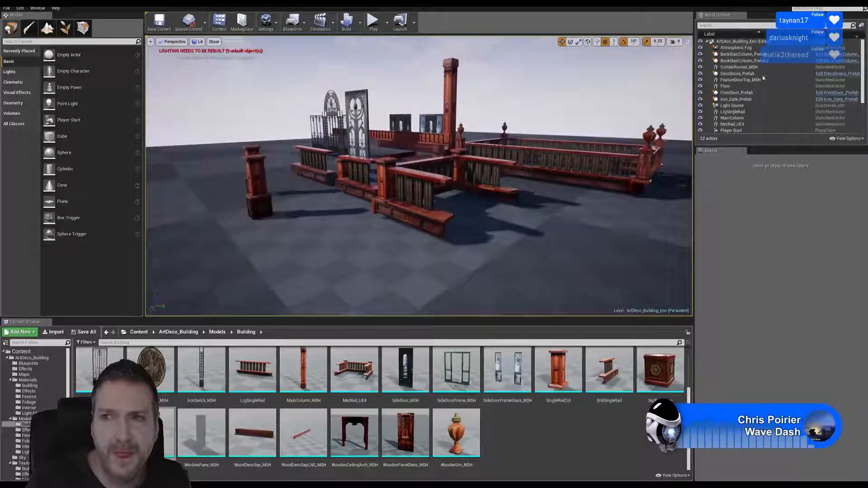
Switch back to 3ds Max and isolate the sloped banister's carved base, rails and five balusters, leaving nothing selected.
key("alt+Tab")
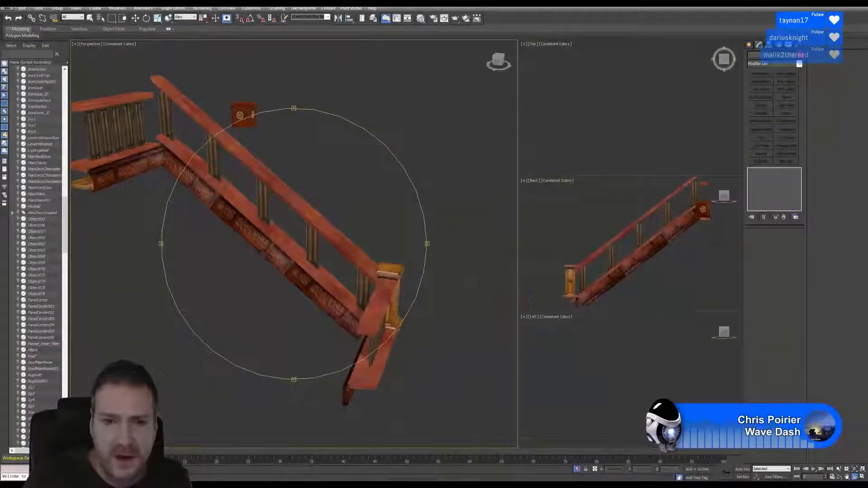
middle_click_drag(282, 265, 333, 339, "alt")
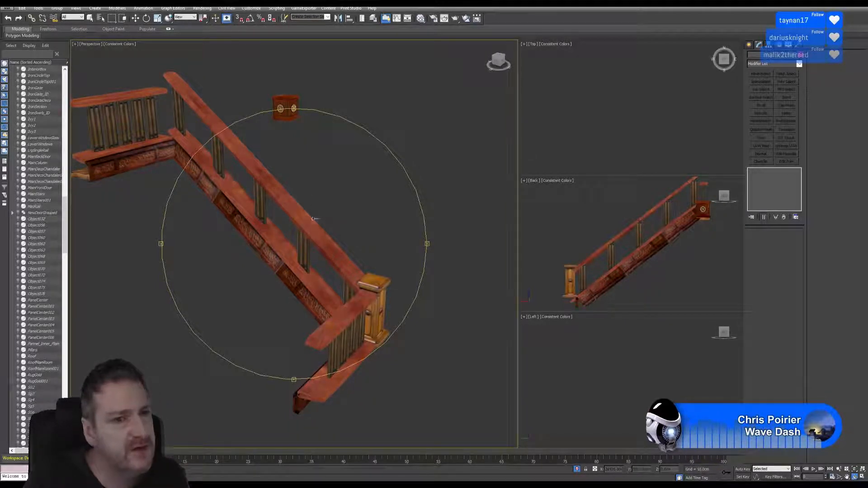
mouse_move(314, 236)
left_mouse_down()
mouse_move(281, 237)
mouse_move(320, 238)
left_mouse_up()
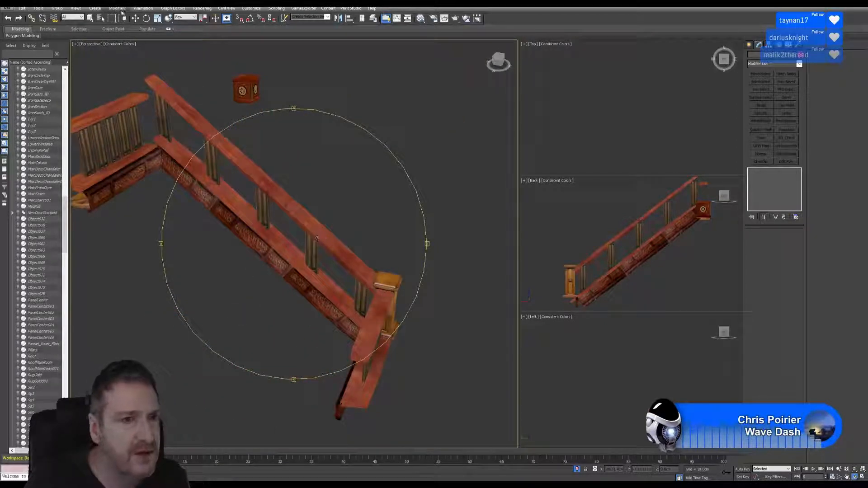
left_click(90, 18)
left_click(293, 255)
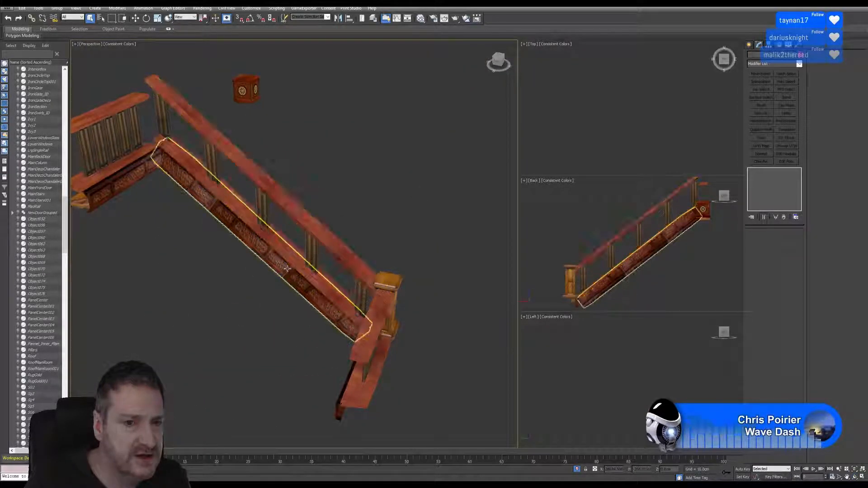
left_click(292, 216, "ctrl")
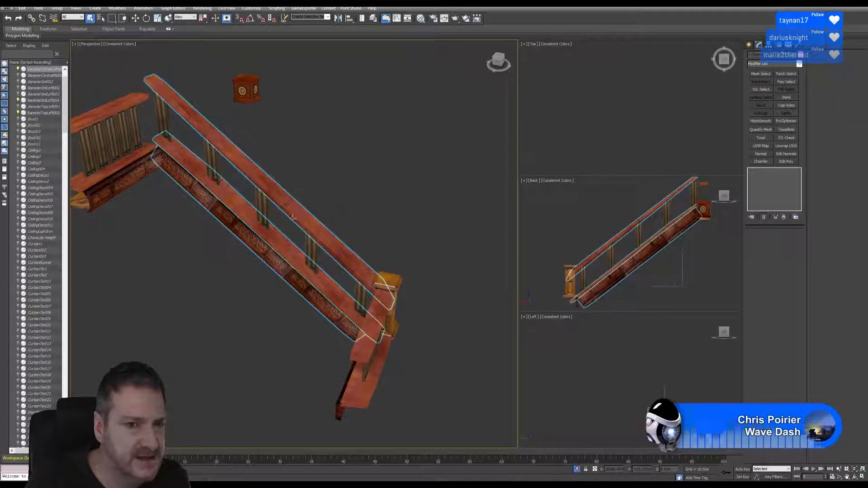
left_click(164, 115, "ctrl")
left_click(212, 161, "ctrl")
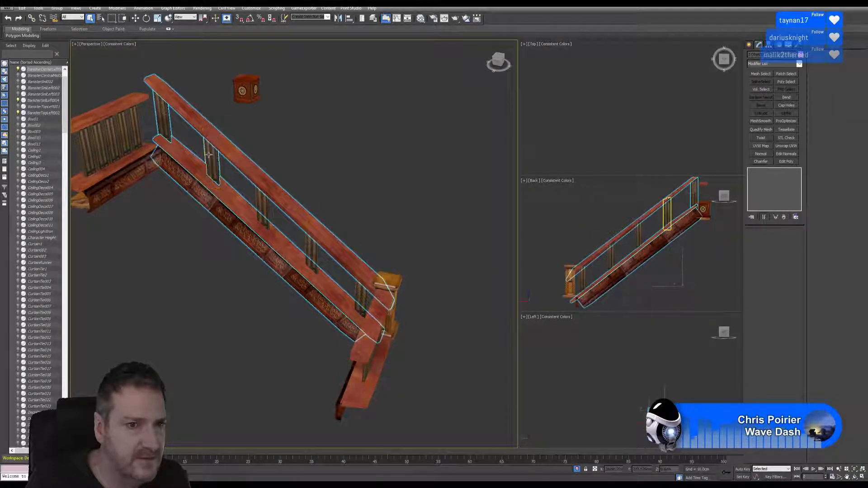
left_click(257, 205, "ctrl")
left_click(311, 246, "ctrl")
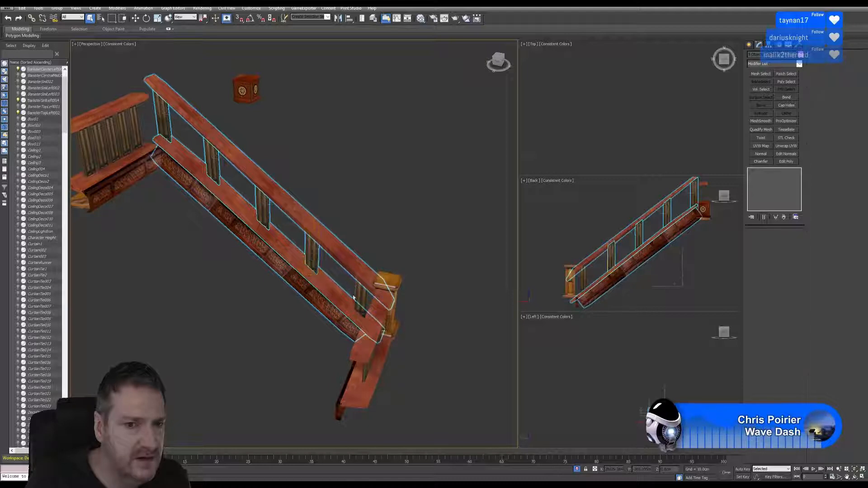
left_click(361, 298, "ctrl")
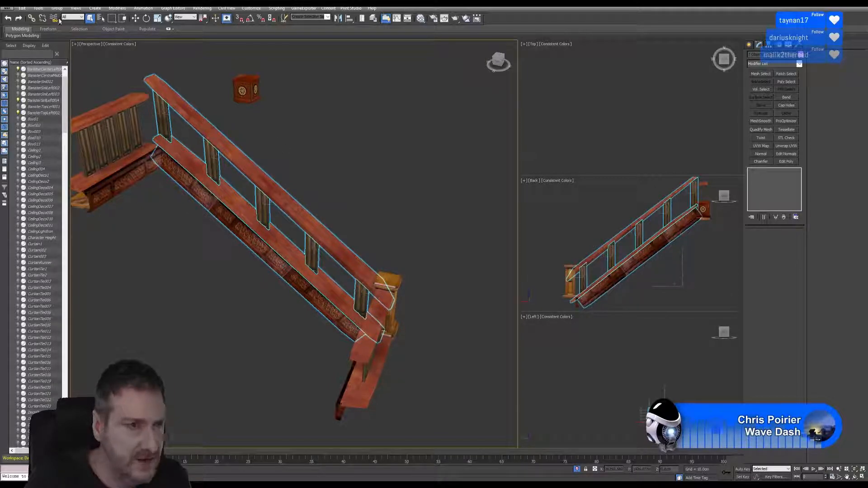
left_click(38, 8)
left_click(59, 74)
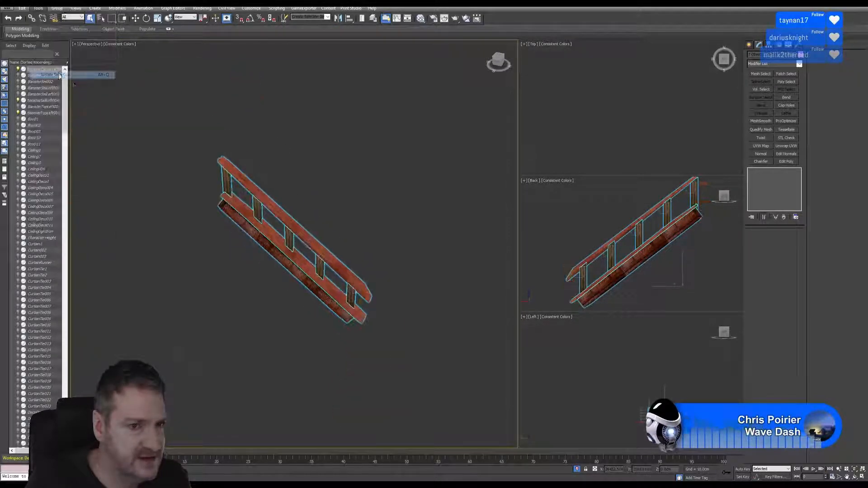
left_click(316, 179)
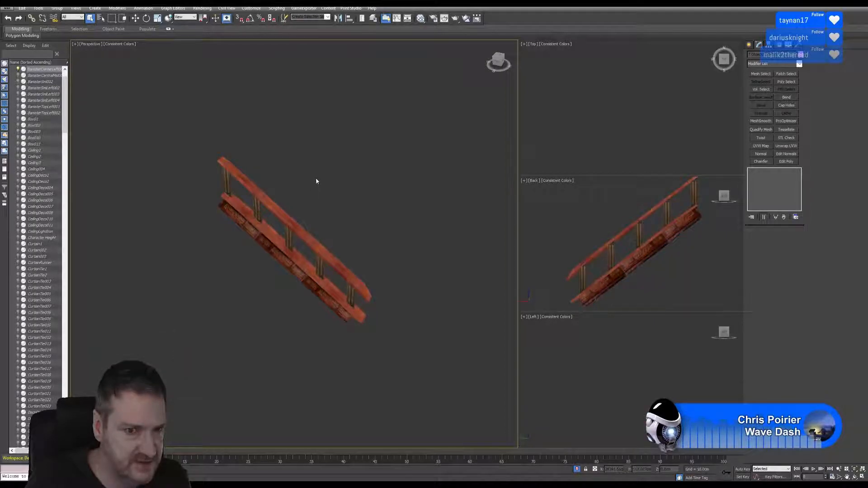
Convert the sloped banister's carved base from Editable Mesh to Editable Poly.
left_click(255, 233)
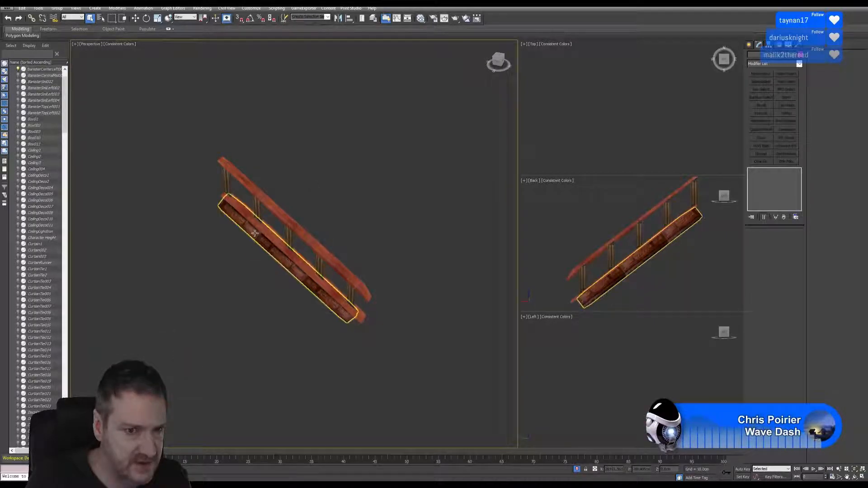
left_click(317, 235)
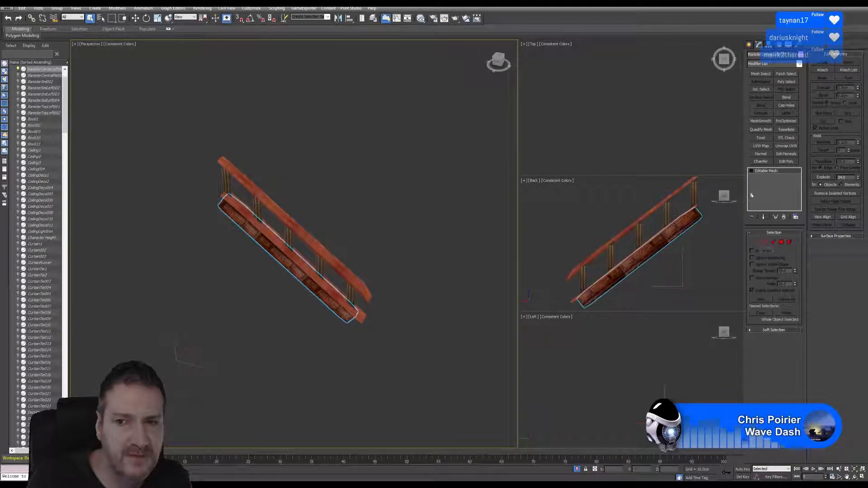
right_click(767, 175)
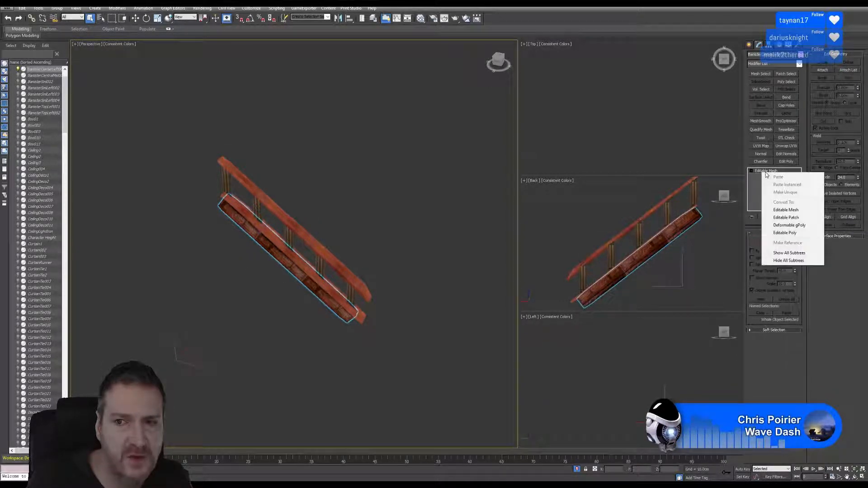
left_click(786, 233)
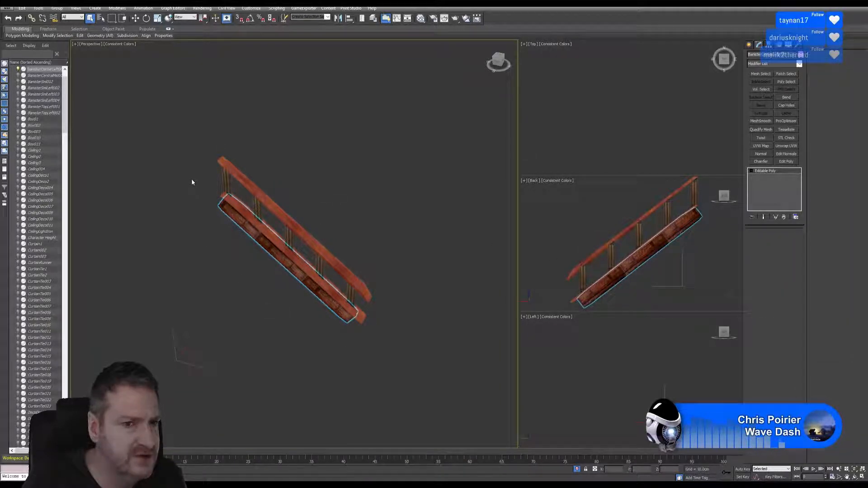
Weld all vertices of the carved base using the Weld settings, and switch to the Element sub-object level.
key("1")
left_click_drag(196, 163, 392, 373)
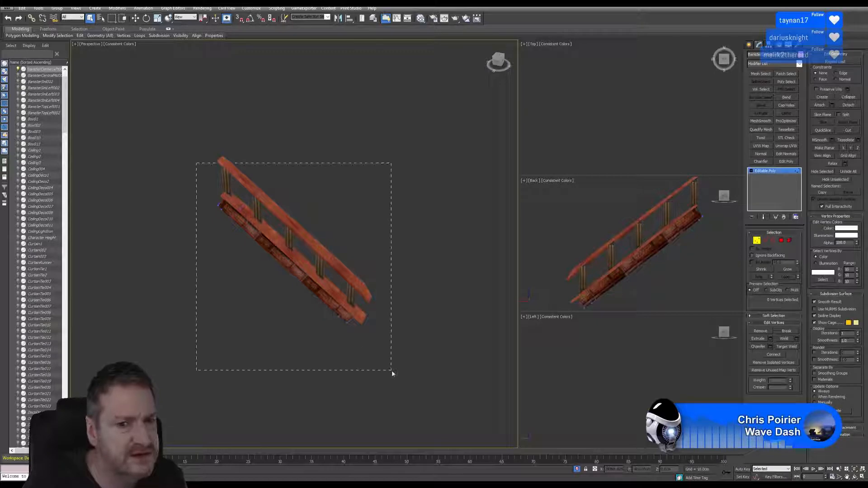
scroll(352, 318, "up", 8)
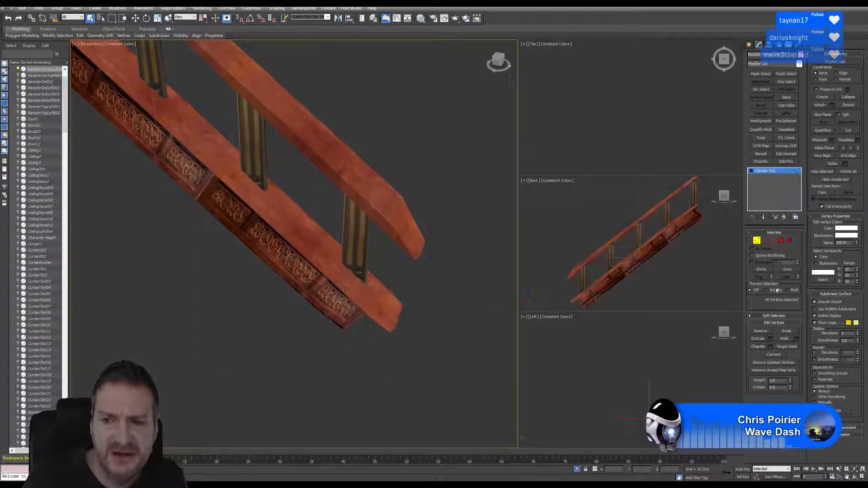
left_click(797, 339)
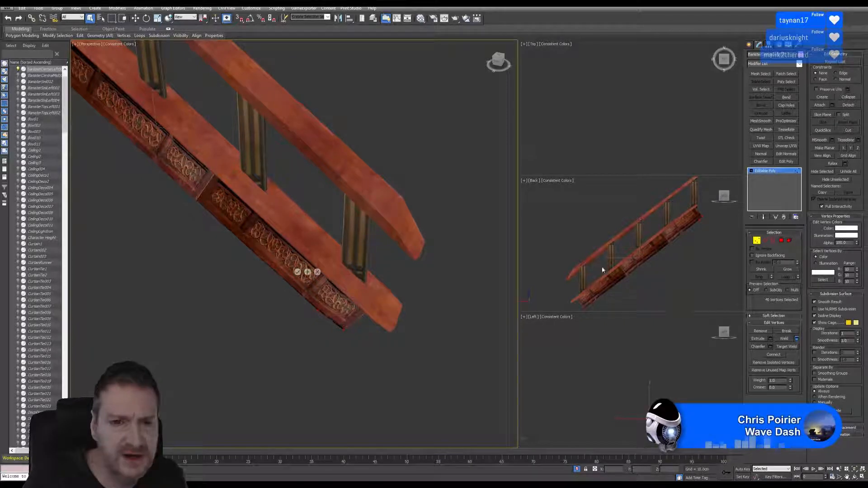
left_click_drag(308, 236, 428, 131)
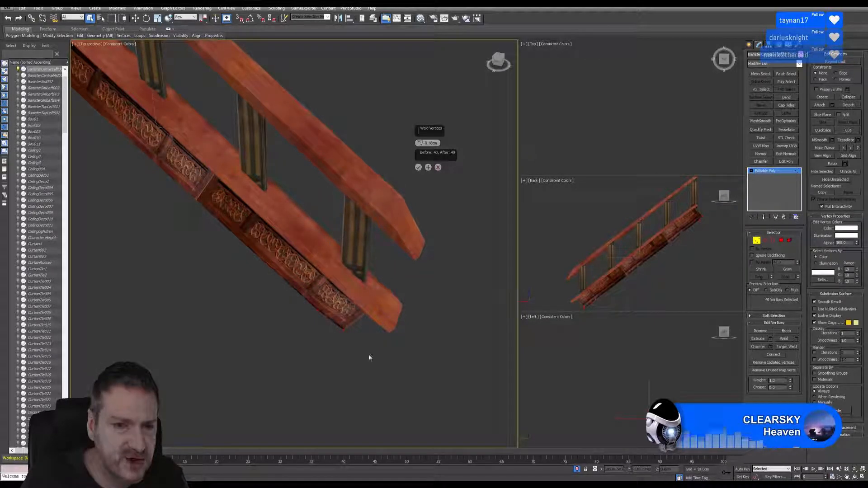
middle_click_drag(272, 257, 257, 215)
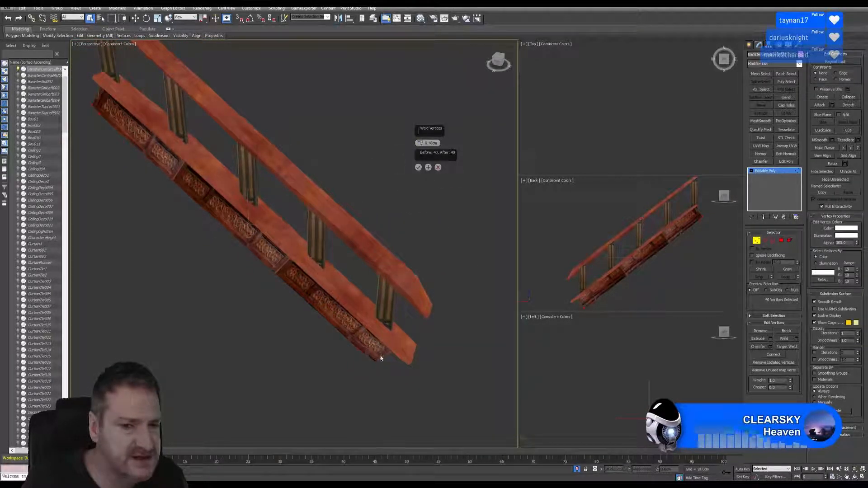
left_click(418, 167)
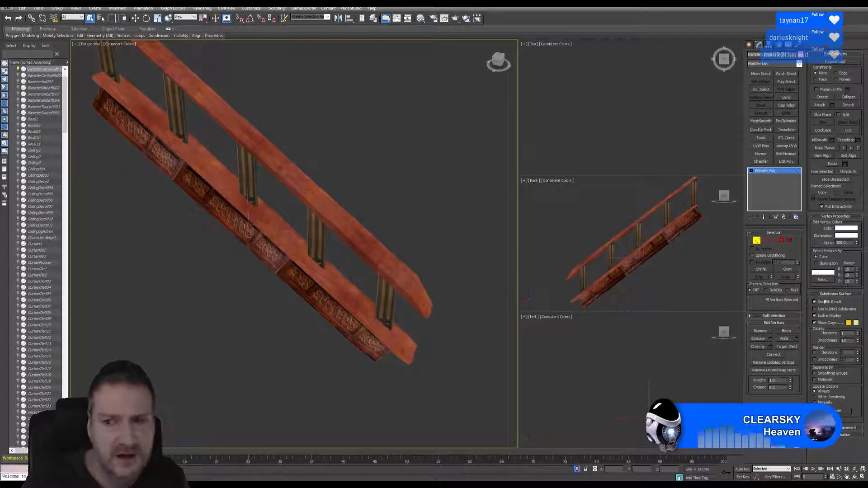
left_click(790, 241)
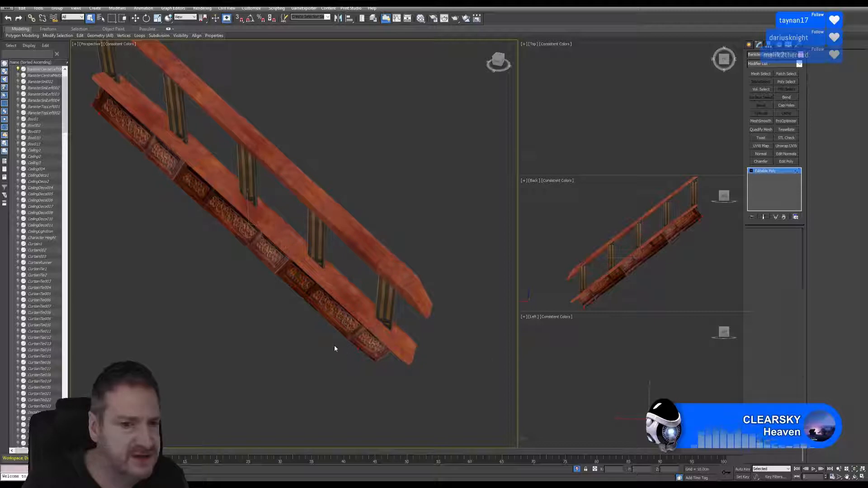
Check the carved base as a single element from another angle, and leave the sub-object level.
left_click(341, 323)
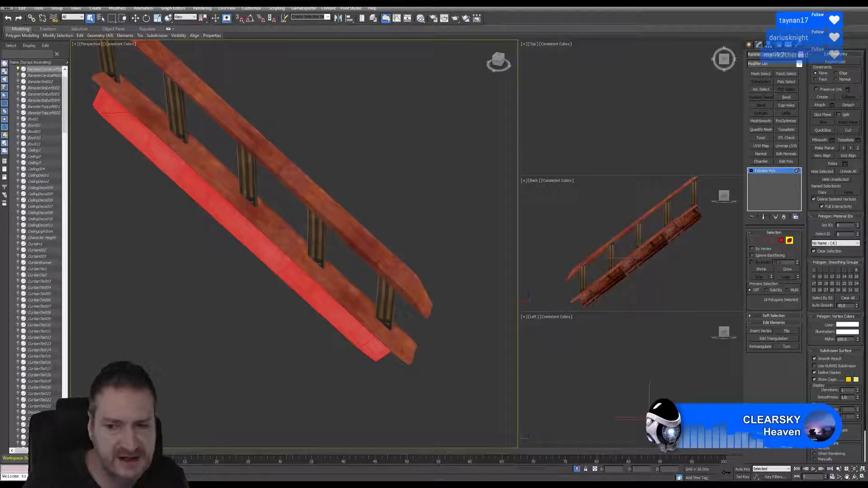
key("e")
middle_click_drag(313, 222, 265, 219, "alt")
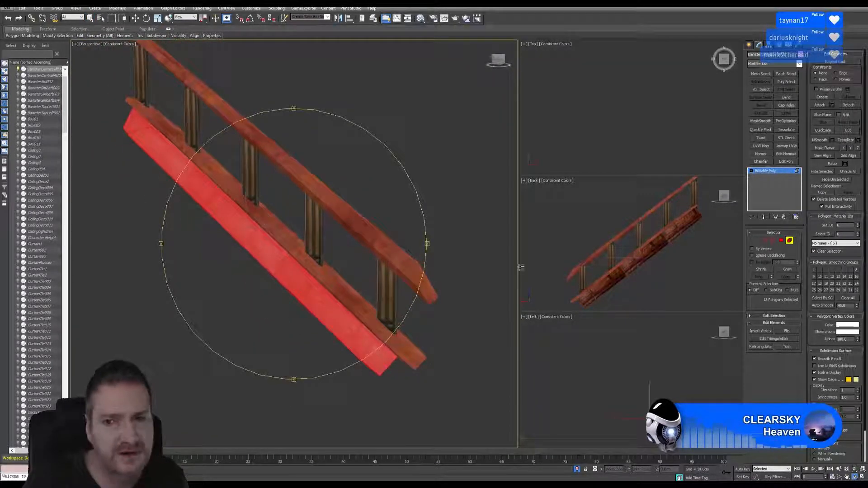
left_click(789, 241)
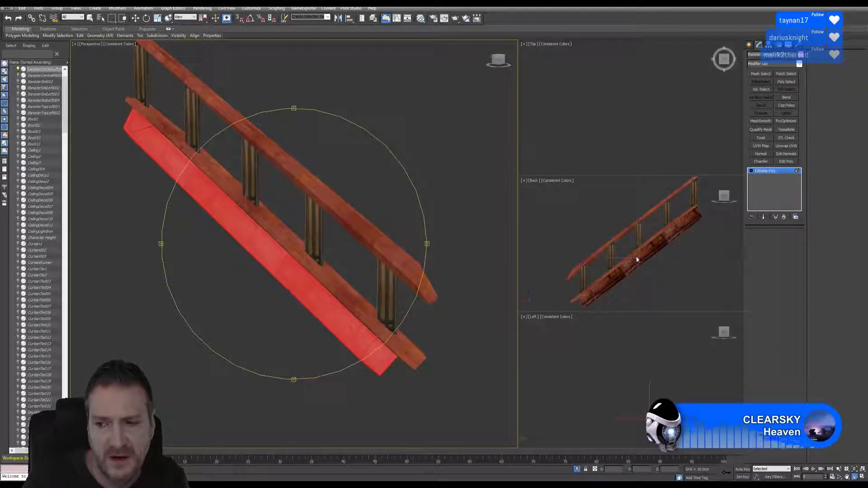
left_click(91, 18)
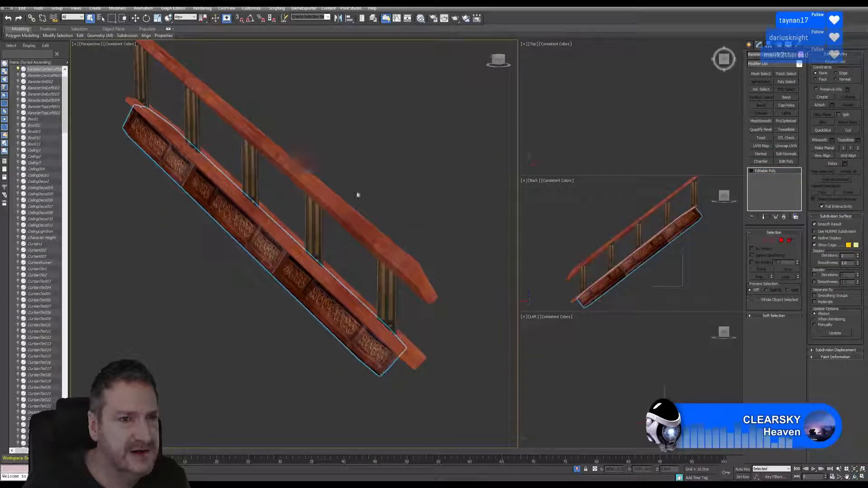
Select the banister's upper and lower rails object and convert it from Editable Mesh to Editable Poly.
middle_click_drag(328, 168, 336, 187)
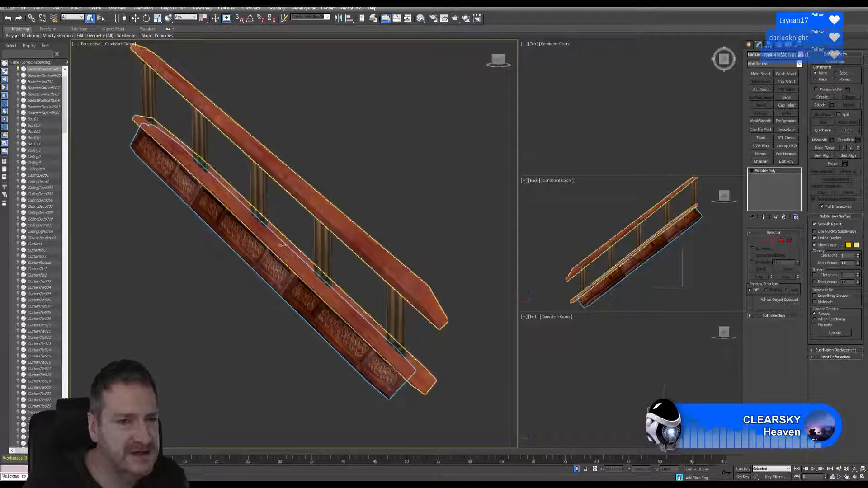
left_click(281, 245)
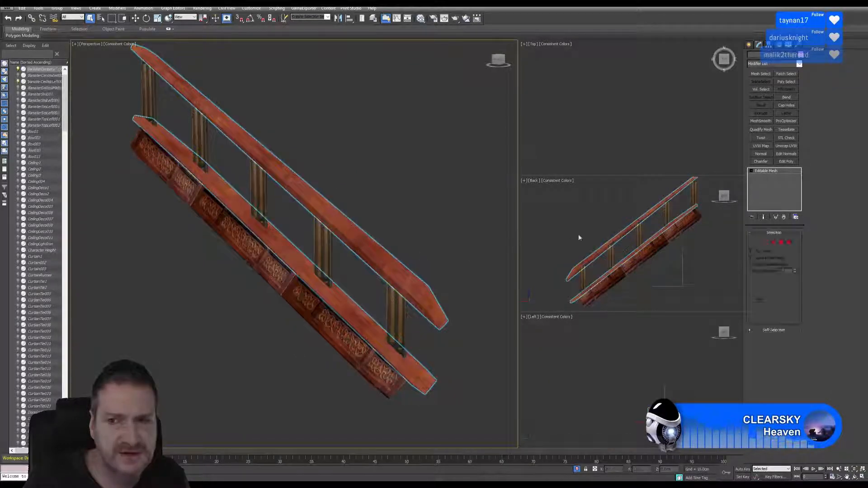
right_click(773, 172)
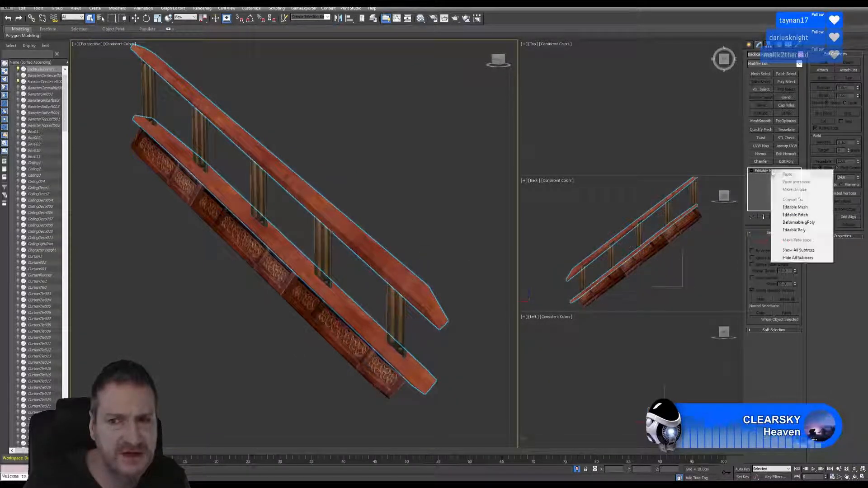
left_click(794, 230)
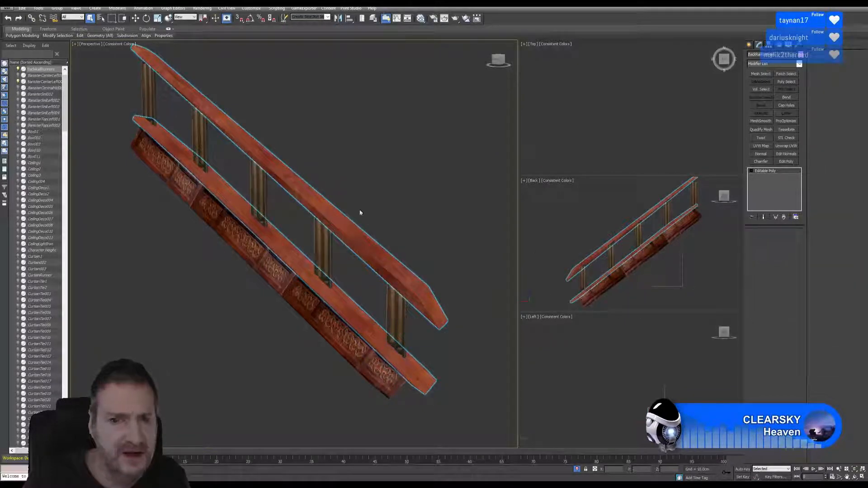
Weld all vertices of the rails object using the Weld settings, and leave the vertex level.
key("1")
middle_click_drag(292, 172, 291, 188)
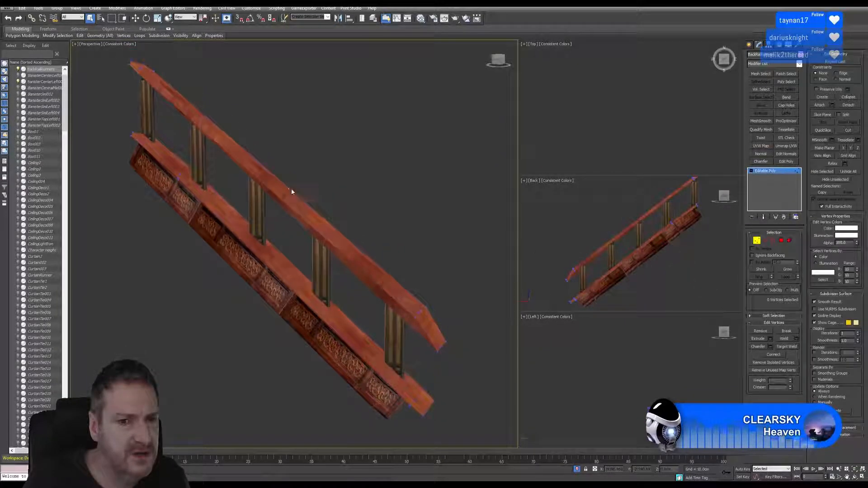
scroll(291, 188, "down", 3)
left_click_drag(156, 86, 412, 372)
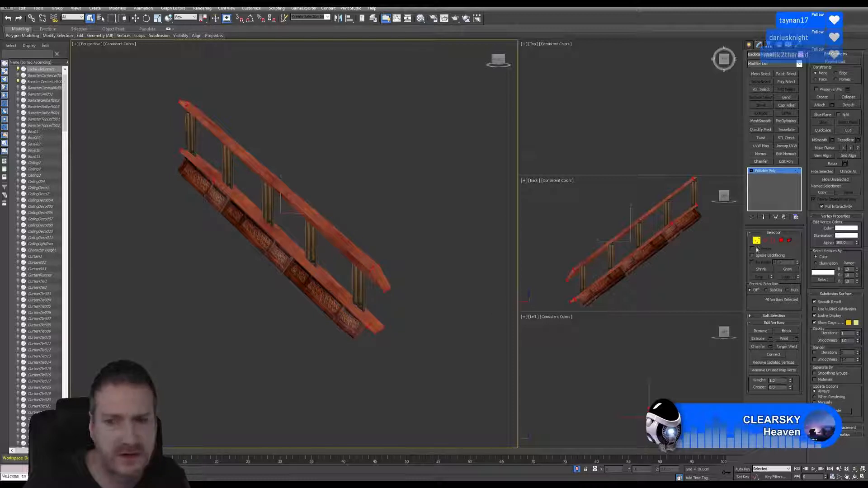
left_click(797, 338)
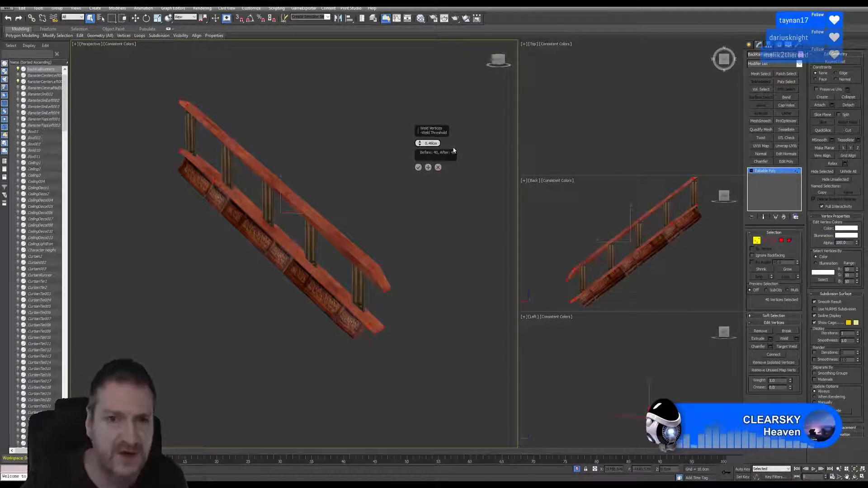
left_click(419, 145)
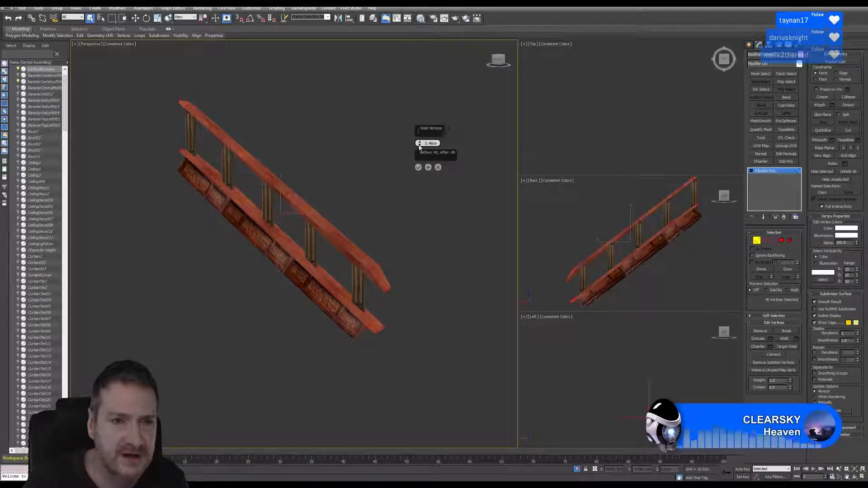
left_click(418, 168)
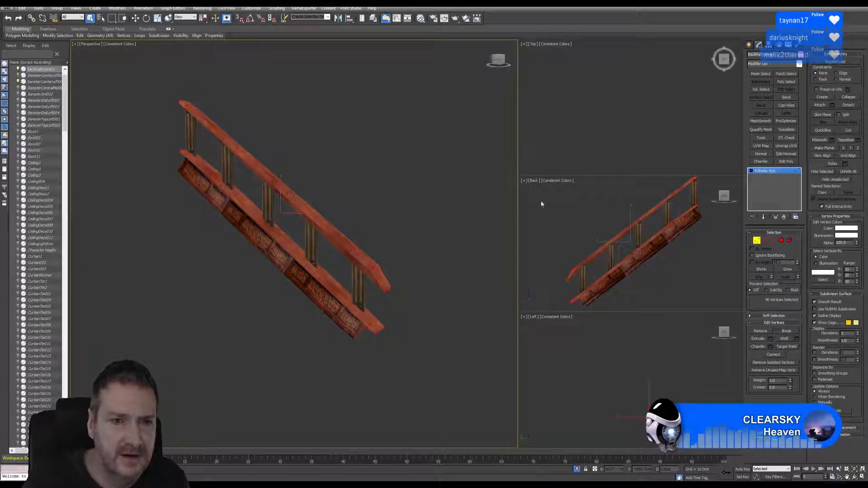
left_click(757, 241)
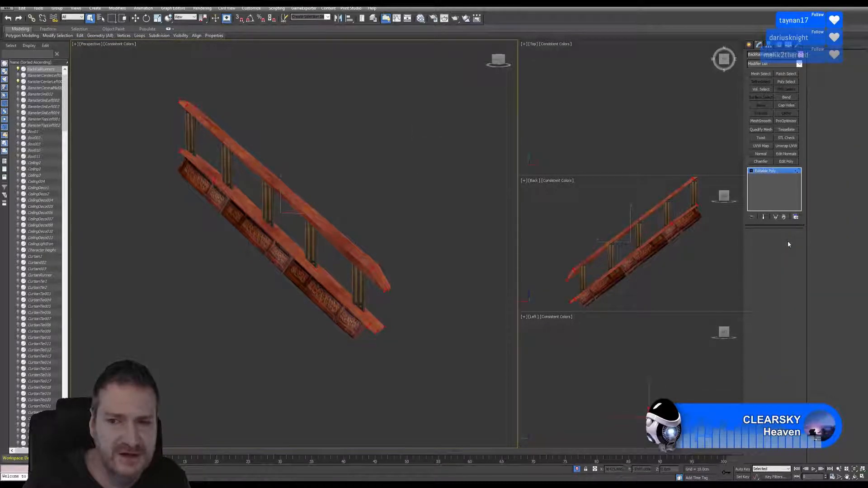
Check the lower and upper rails as separate elements, and leave the element level with nothing selected.
left_click(790, 242)
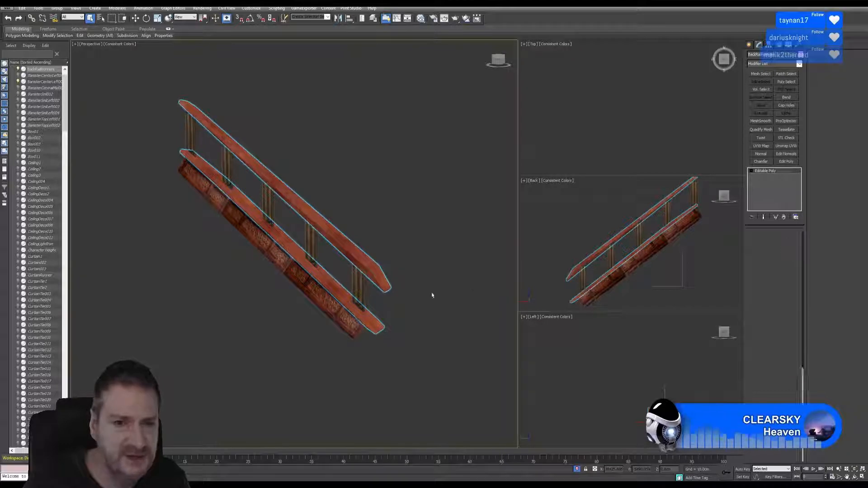
left_click(328, 281)
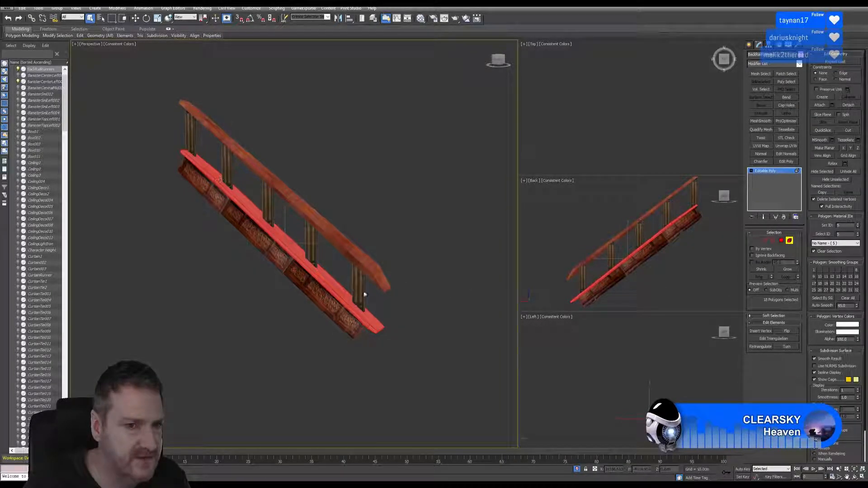
left_click(333, 233)
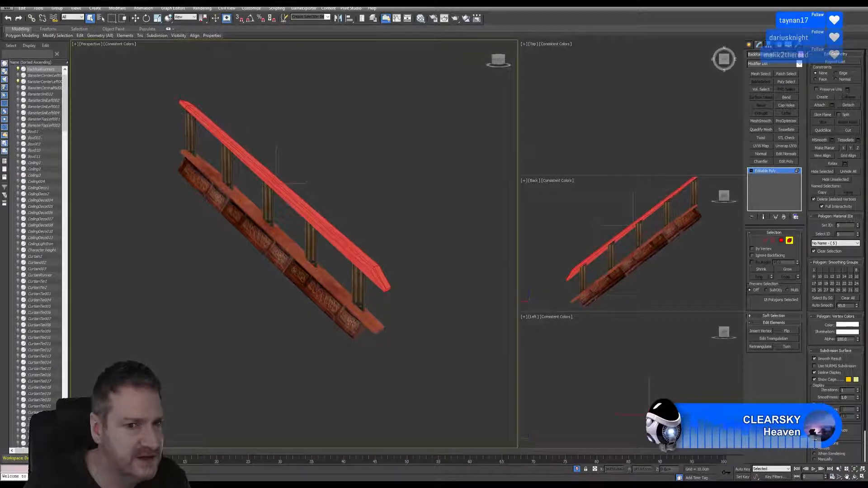
left_click(790, 241)
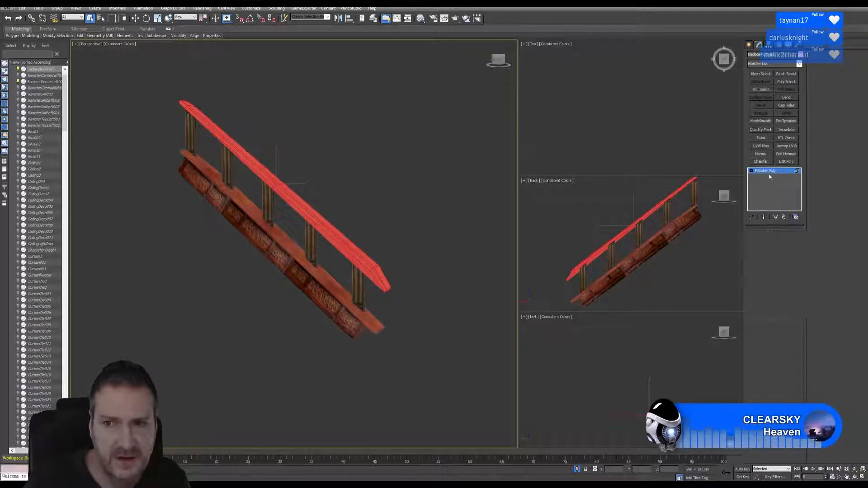
left_click(387, 217)
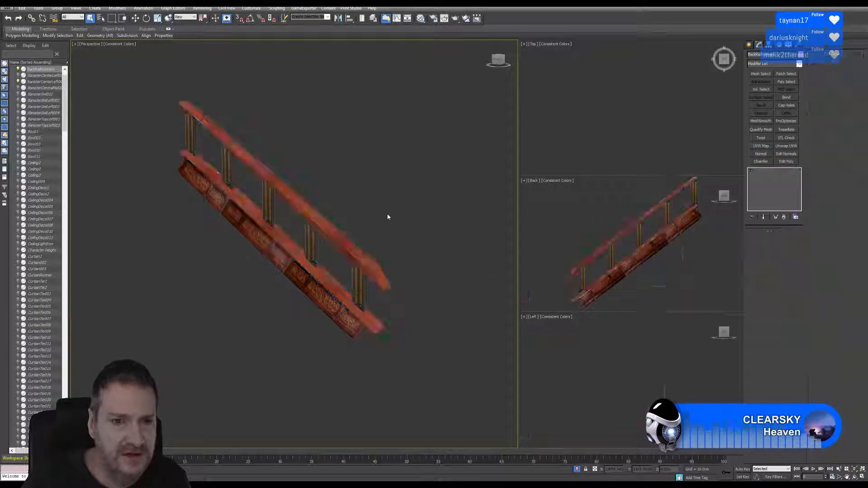
Select the carved base and attach the rails object to it.
left_click(356, 282)
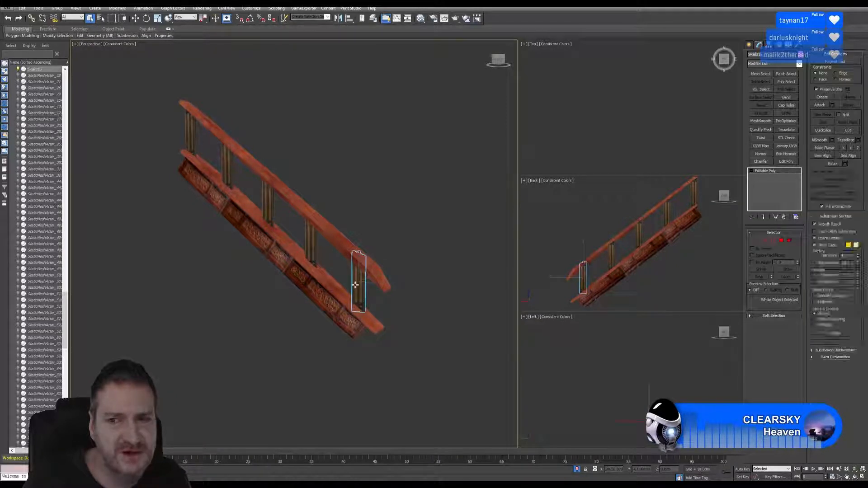
left_click(342, 307)
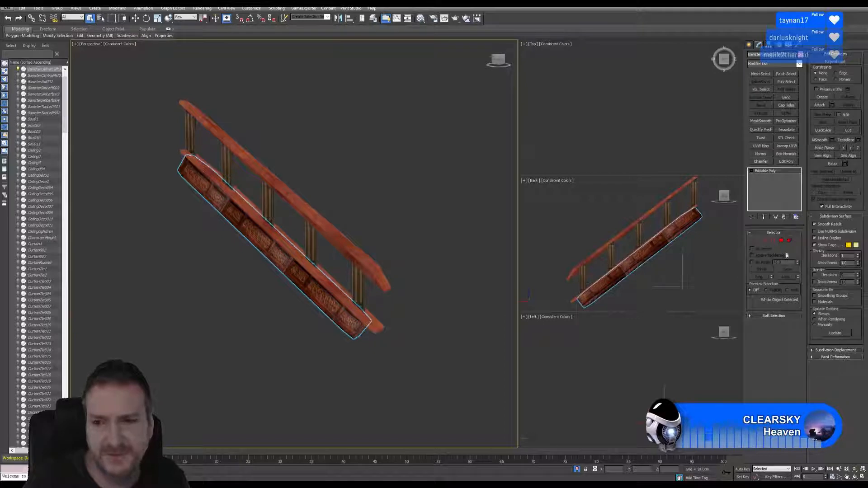
left_click(309, 262)
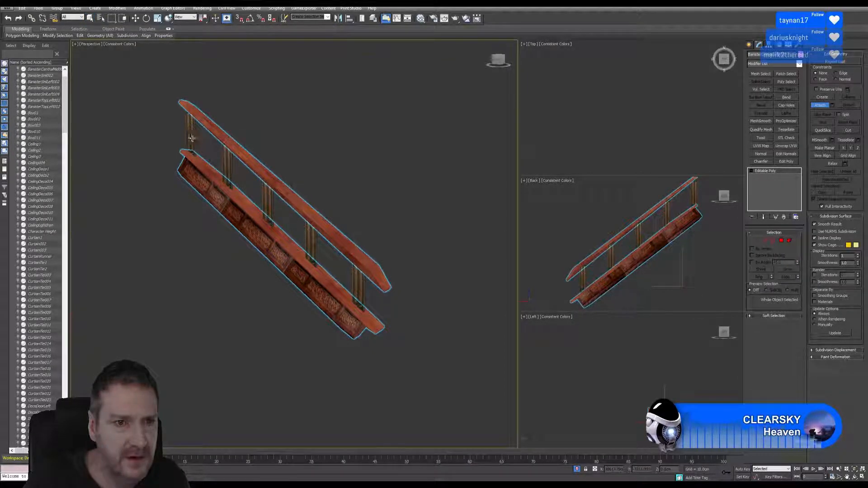
Attach the five balusters to the carved base and rails with Match Material IDs to Material and Condense Material and IDs, and end Attach.
left_click(223, 165)
left_click(469, 232)
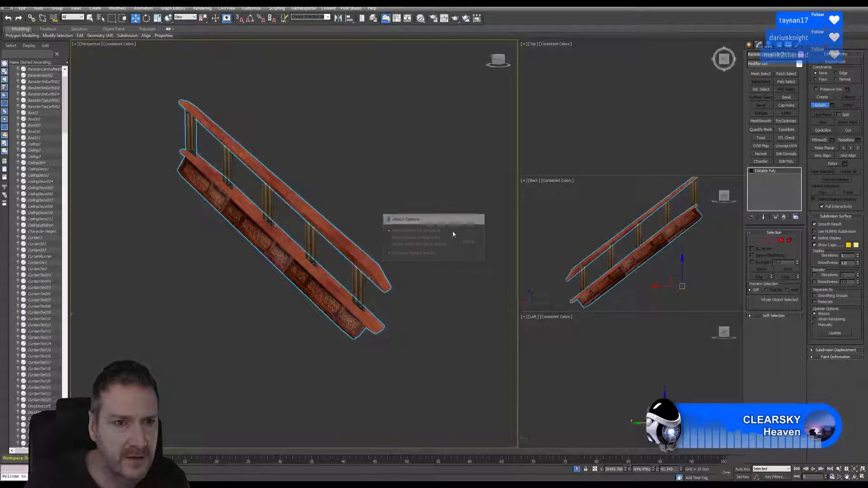
left_click(246, 172)
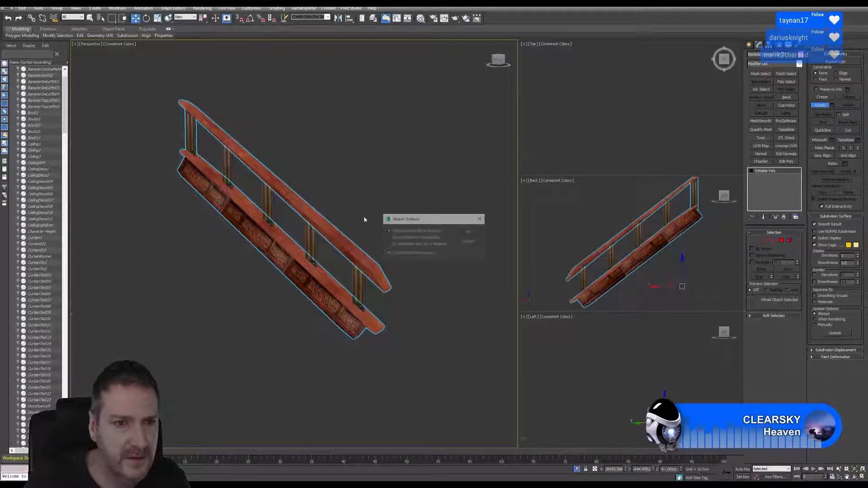
left_click(469, 232)
left_click(267, 199)
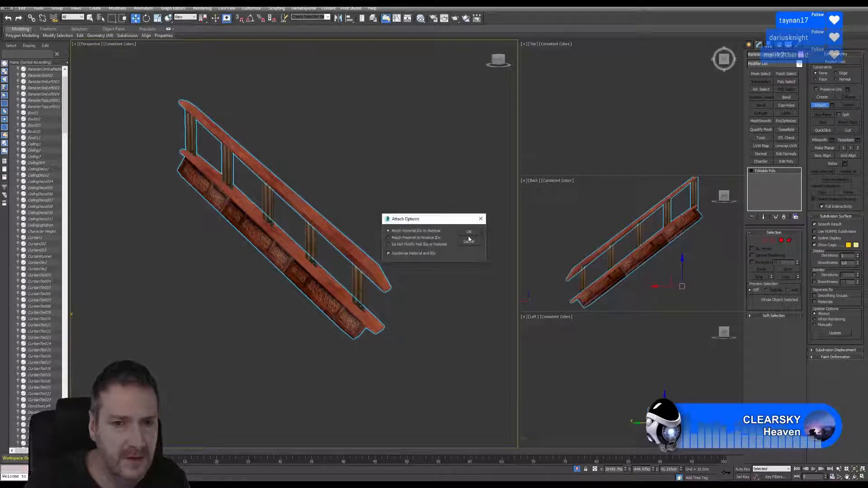
left_click(469, 231)
left_click(313, 234)
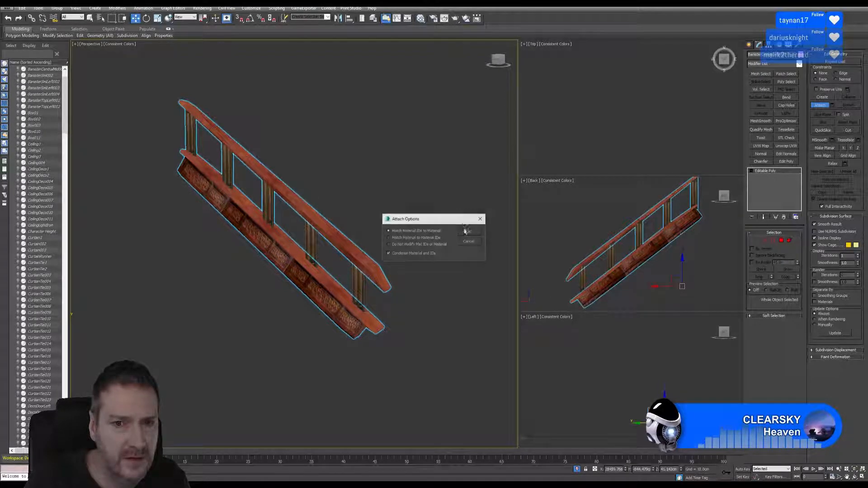
left_click(467, 231)
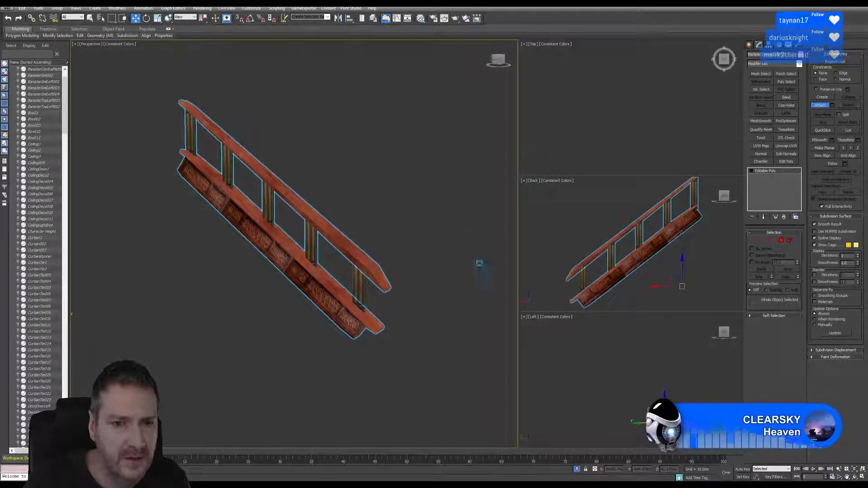
left_click(360, 285)
left_click(469, 232)
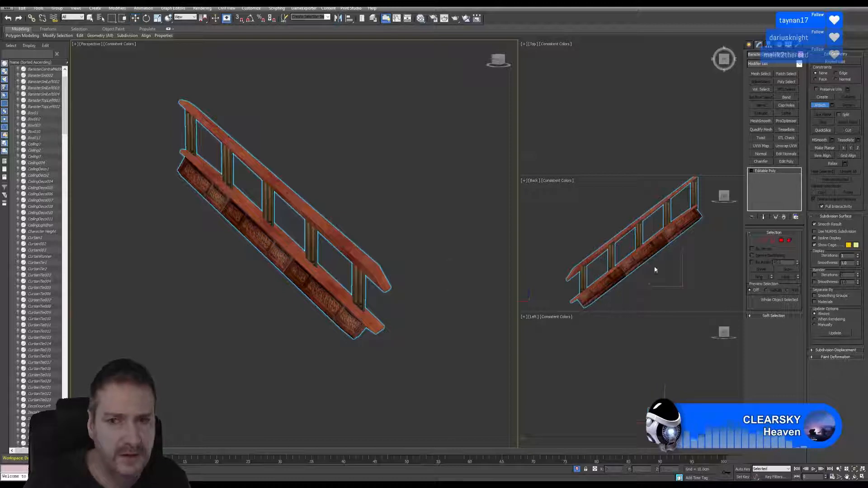
left_click(821, 104)
key("w")
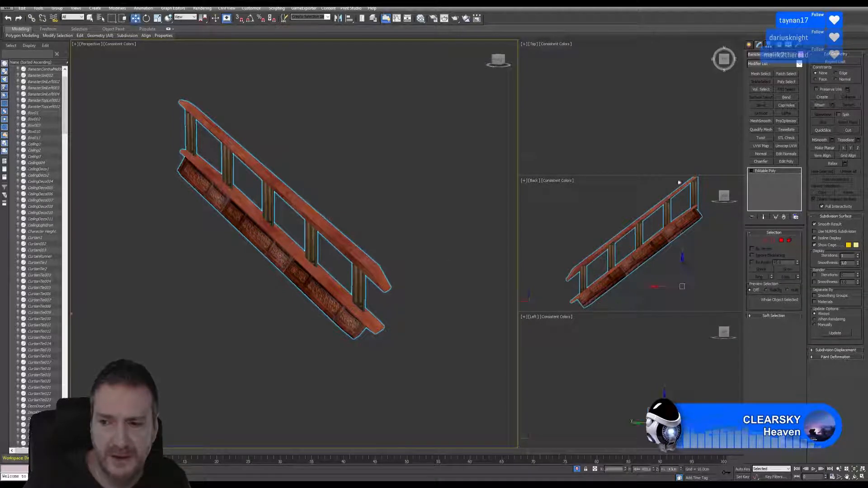
Rename the combined sloped banister object to StairsBack.
middle_click_drag(287, 151, 302, 173)
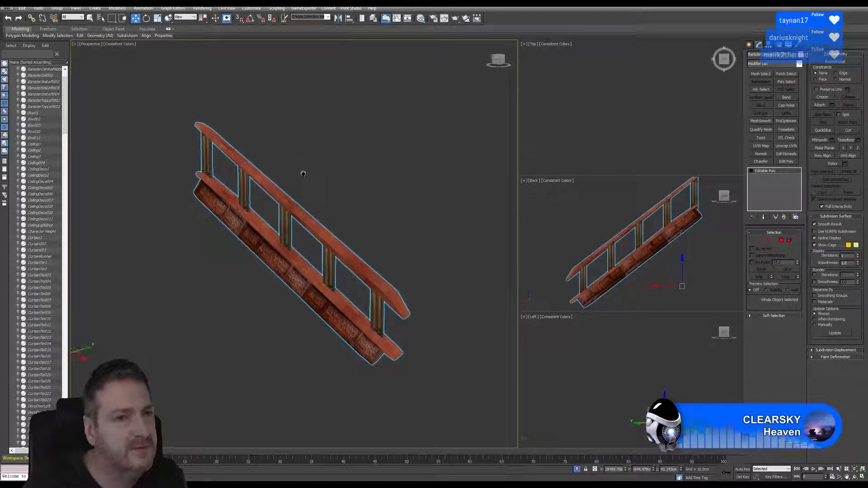
left_click(854, 479)
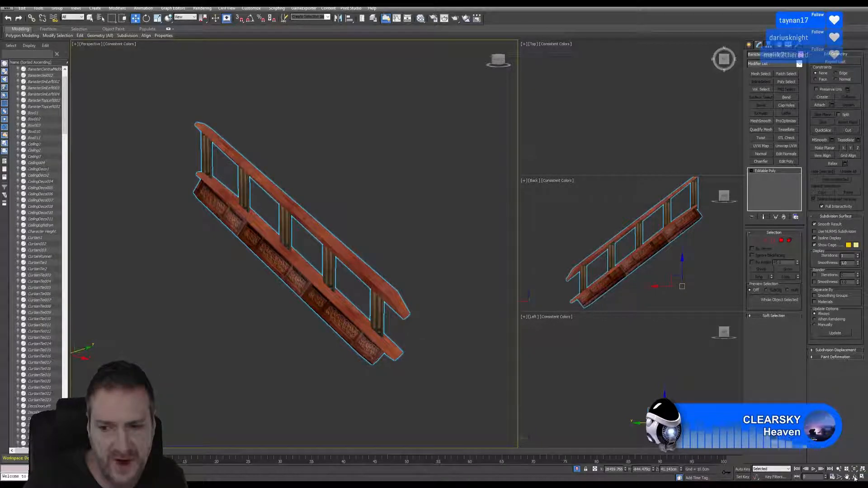
mouse_move(281, 254)
left_mouse_down()
mouse_move(248, 265)
mouse_move(243, 257)
mouse_move(290, 256)
left_mouse_up()
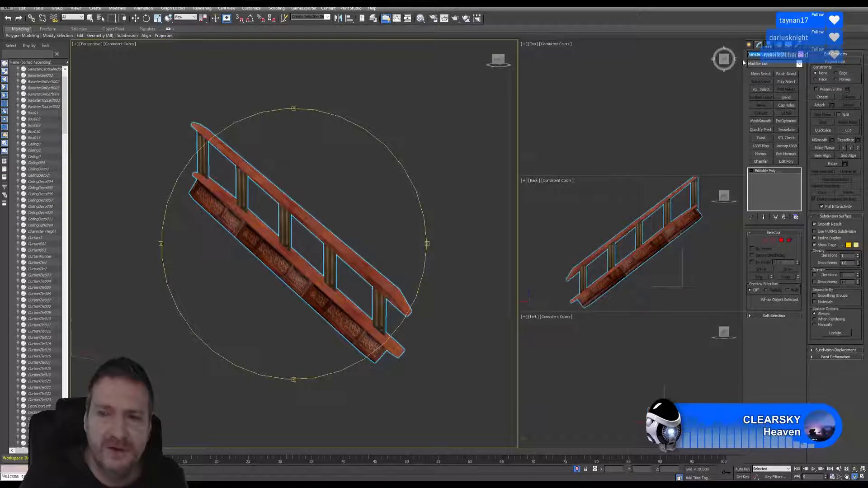
type("Ba")
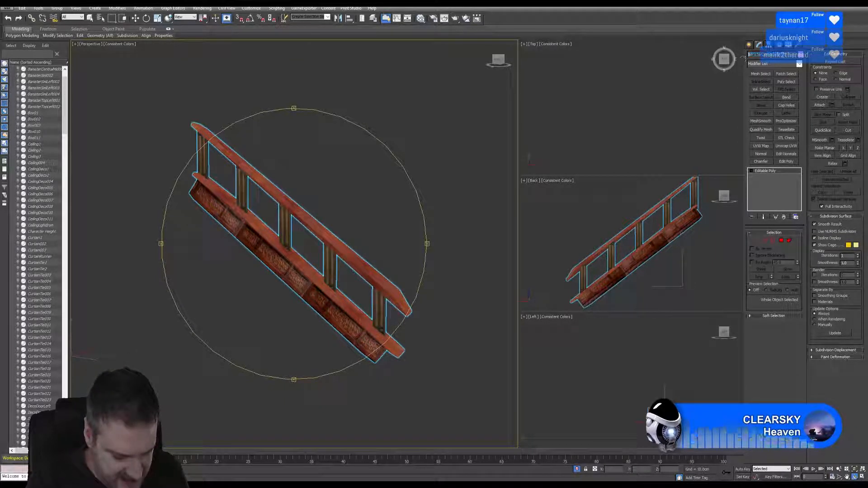
type("nister")
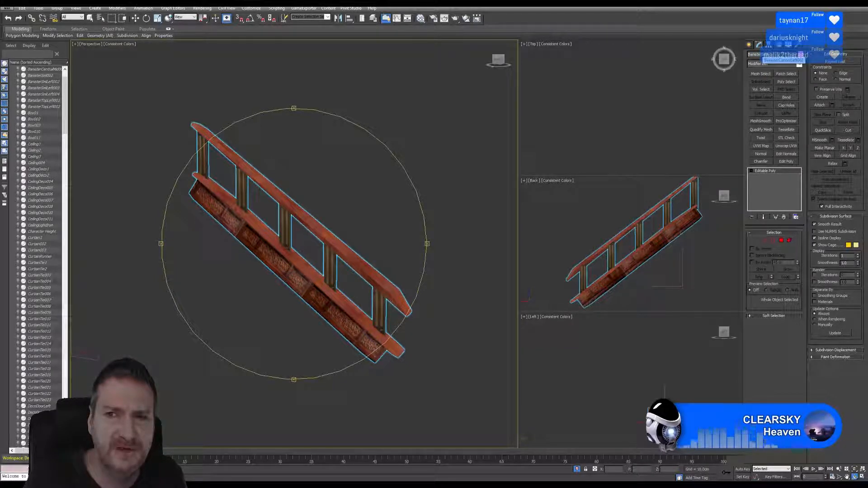
left_click(764, 55)
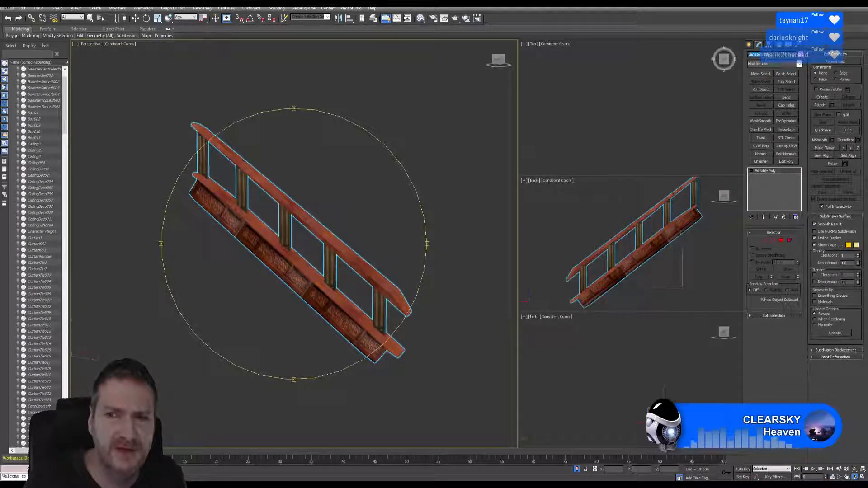
type("St")
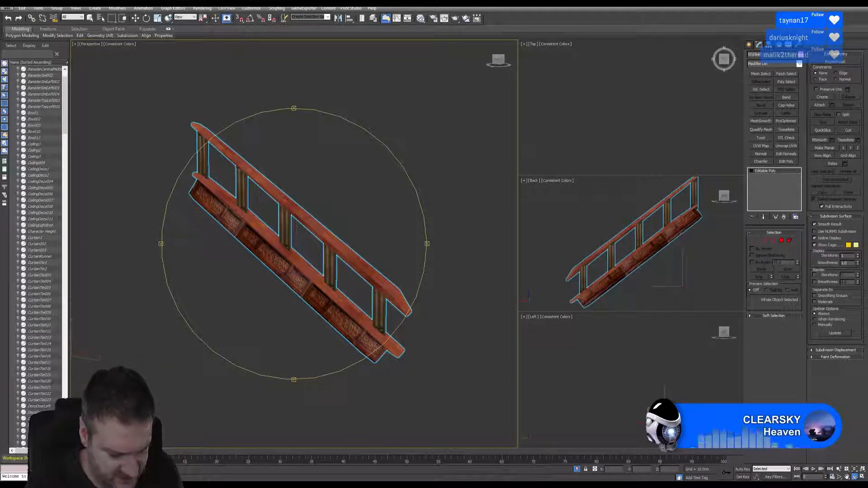
type("airsBa")
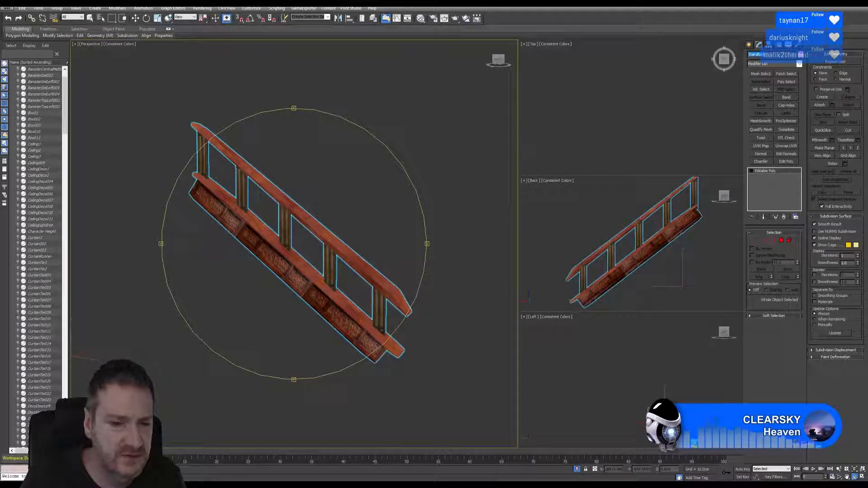
Switch to Unreal Editor and review the rail meshes in the level and in the Building models folder.
key("alt+Tab")
right_click_drag(419, 176, 453, 176)
right_click_drag(549, 155, 576, 154)
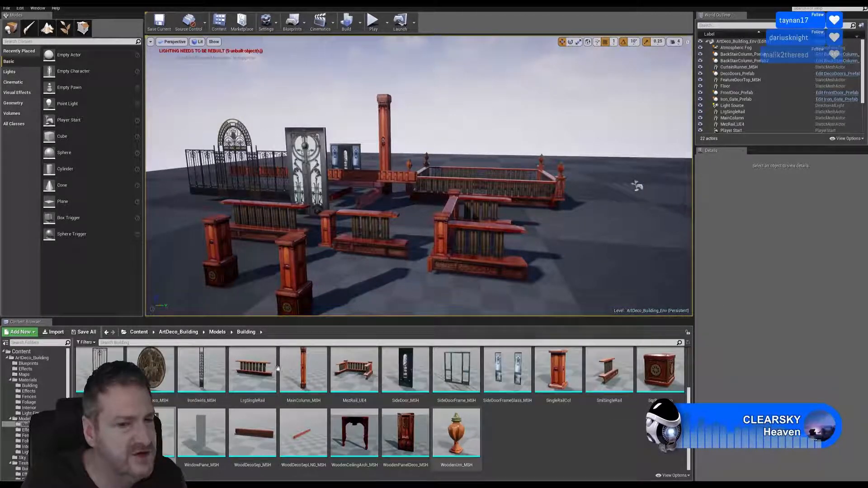
mouse_move(358, 375)
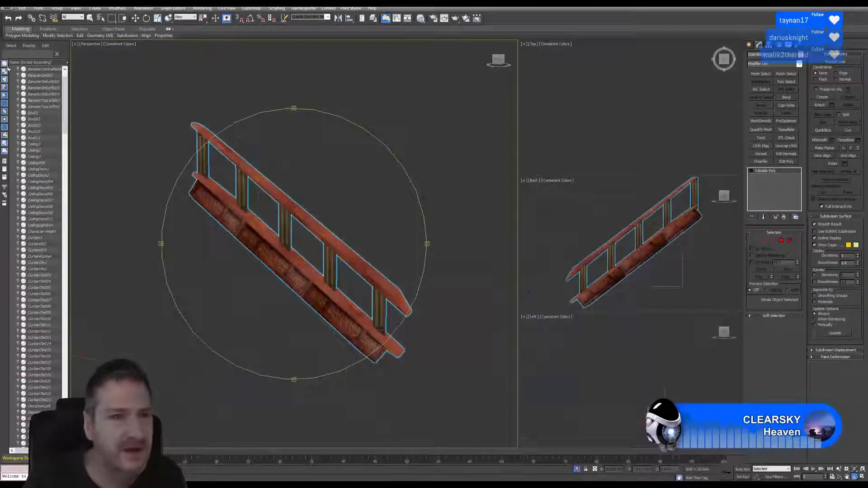
Start an FBX export of the banister to the ArtDeco Building Exports folder and create a StairsBack folder there.
left_click(6, 8)
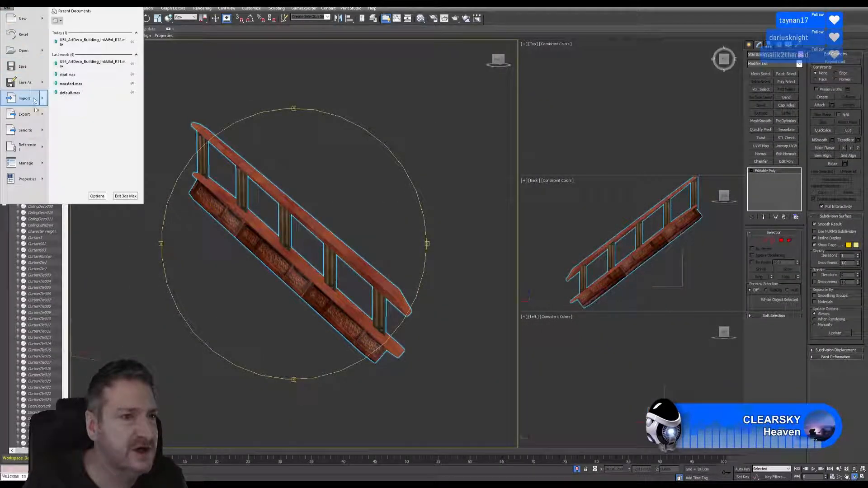
mouse_move(24, 114)
left_click(80, 52)
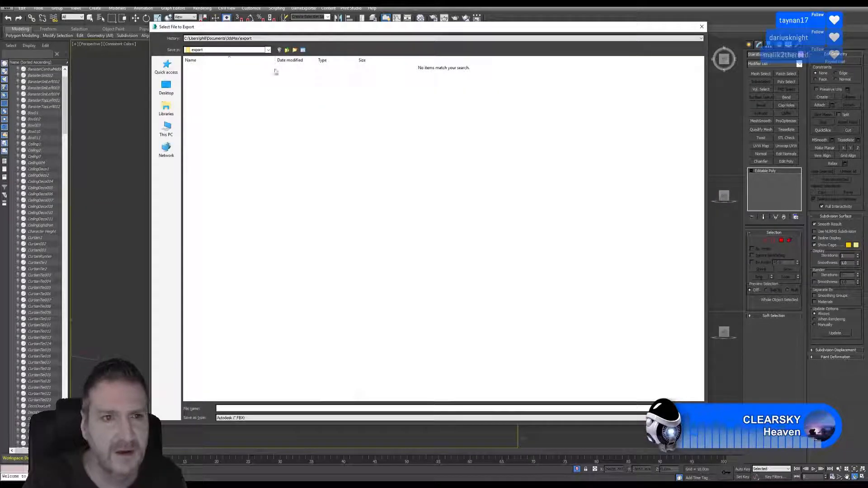
left_click(255, 39)
left_click(255, 49)
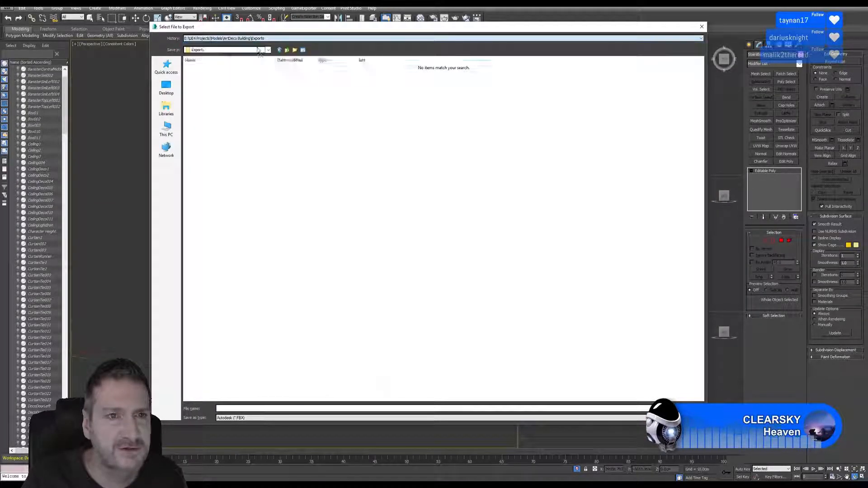
right_click(371, 180)
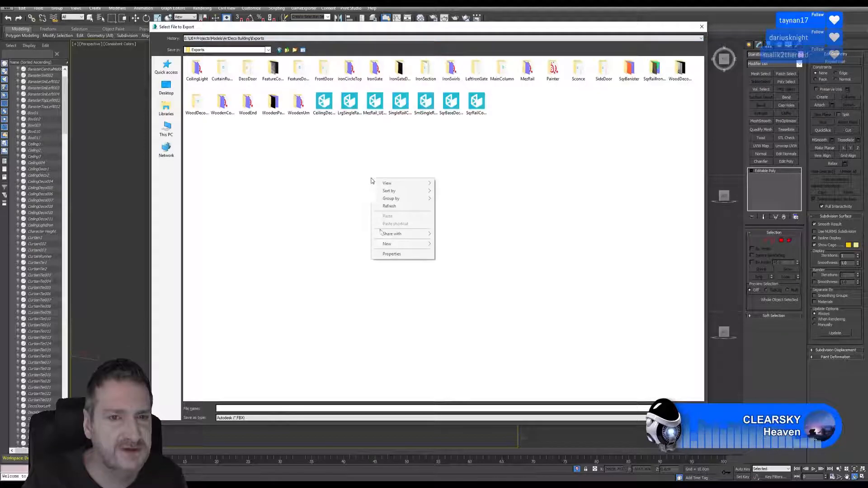
left_click(445, 242)
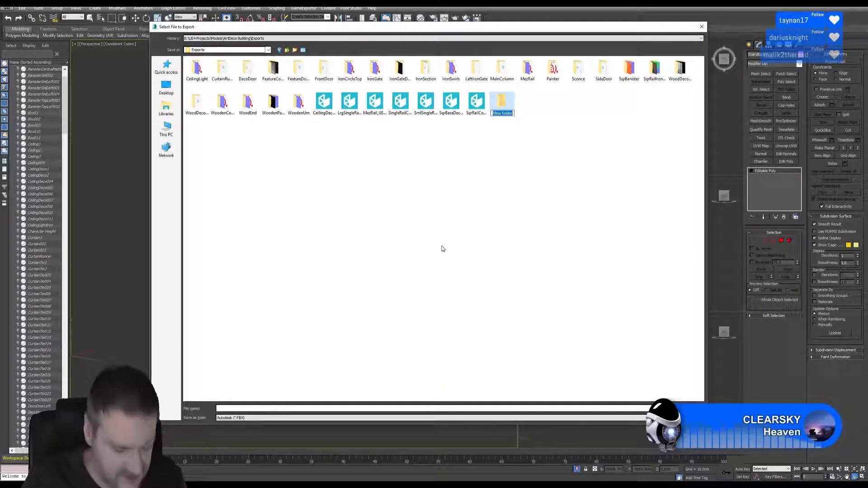
type("StairsBack")
key("Return")
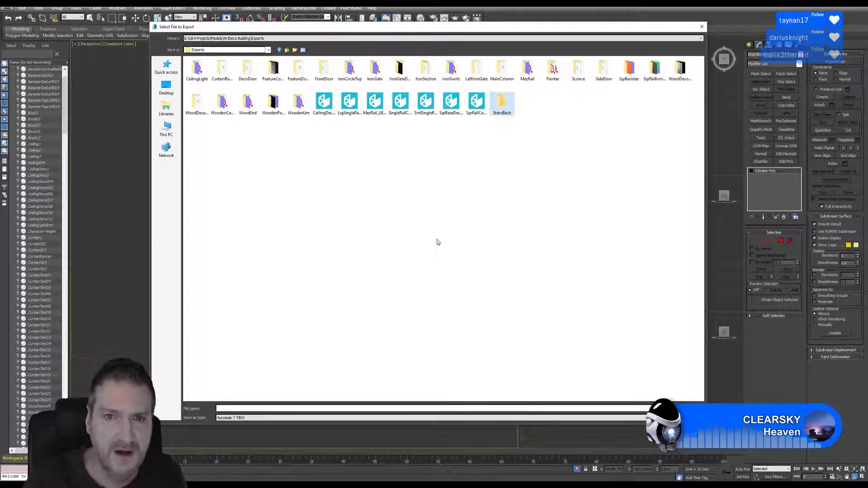
Export the banister as StairsBack in FBX format into the new folder with the Painter To UE4 preset.
key("Return")
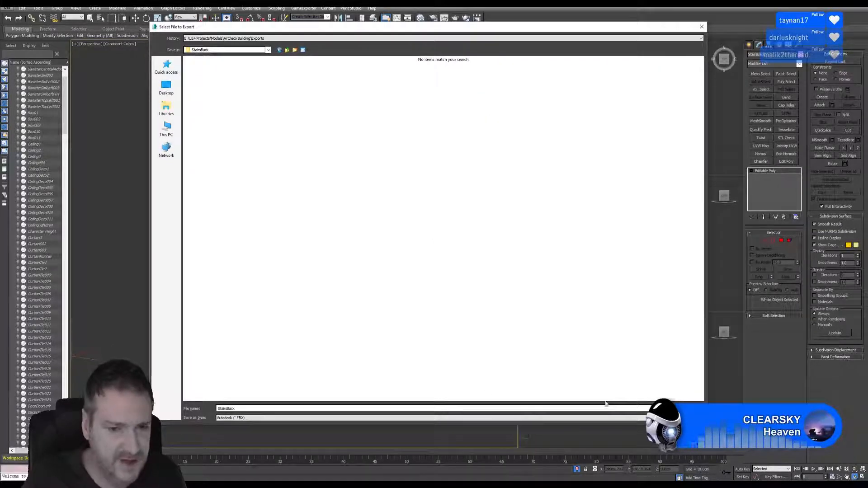
key("Return")
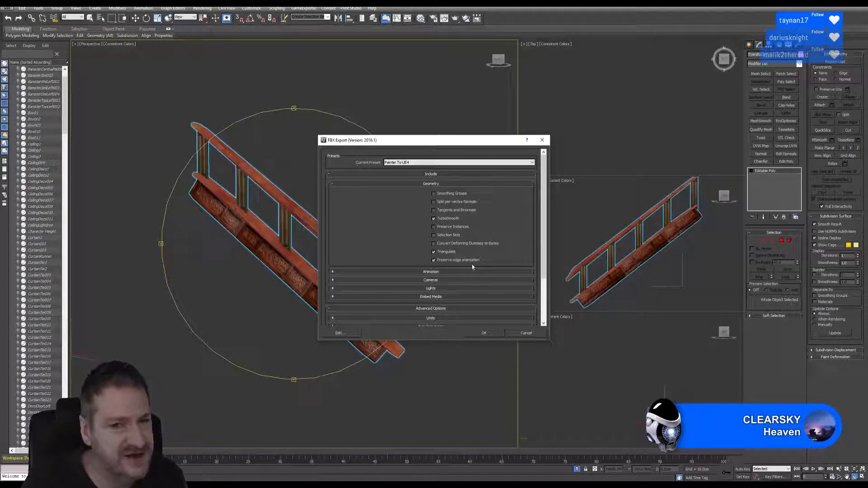
left_click(486, 333)
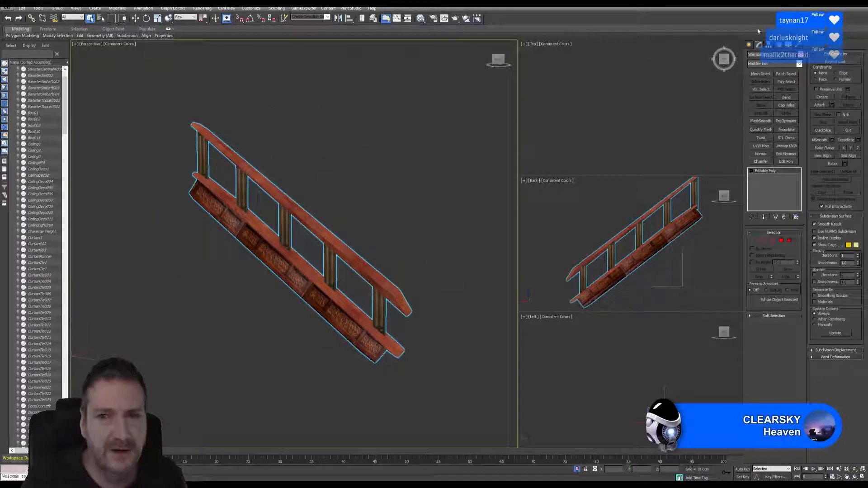
Switch to Unreal Editor, import the FBX from the StairsBack folder into the Building models folder, and dismiss the message log.
key("super+d")
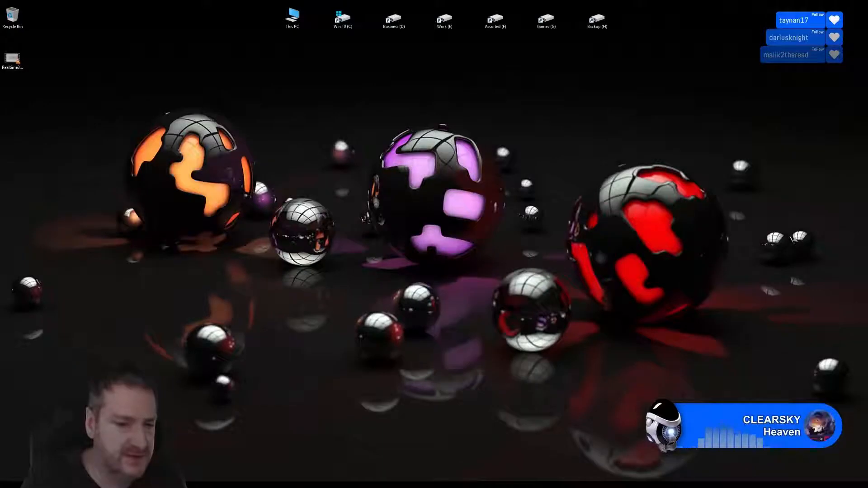
key("alt+Tab")
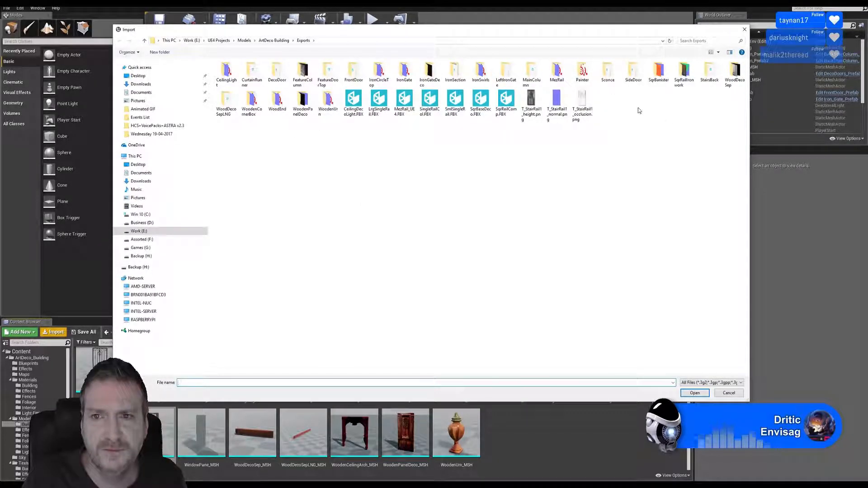
left_click(706, 75)
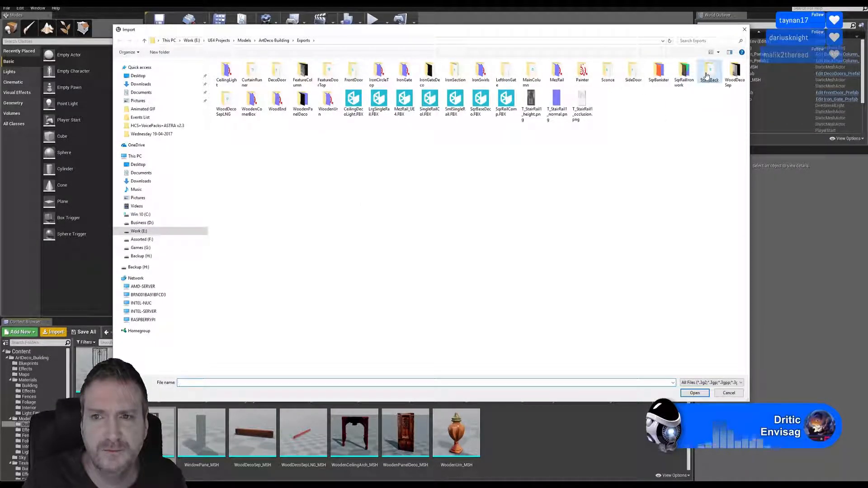
left_click(707, 76)
double_click(226, 74)
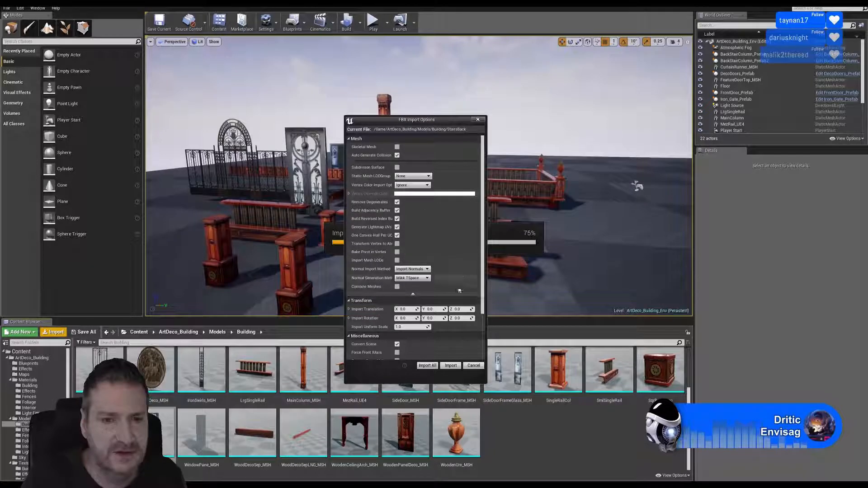
left_click(451, 366)
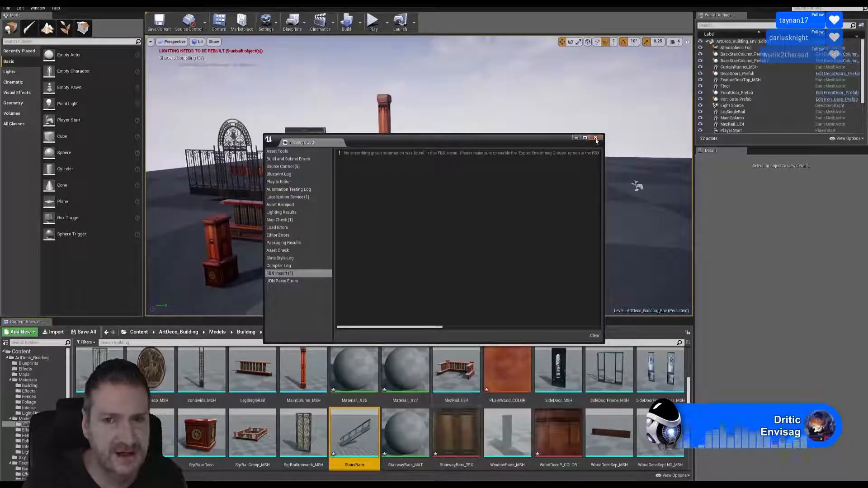
left_click(596, 138)
Switch back to 3ds Max and center the banister's pivot on the object, adjusting the pivot only.
key("super+d")
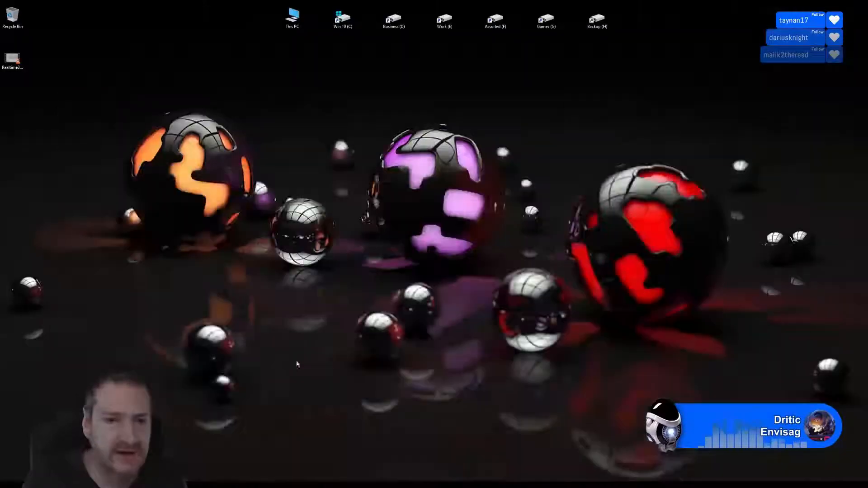
key("alt+Tab")
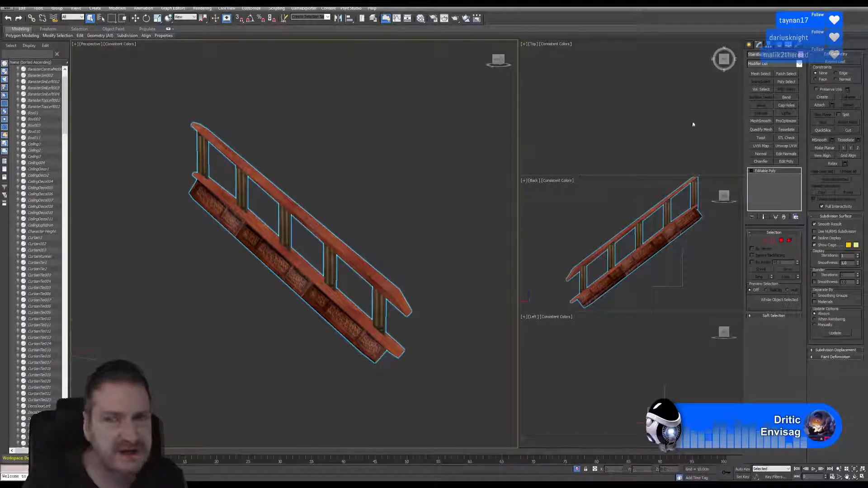
left_click(769, 46)
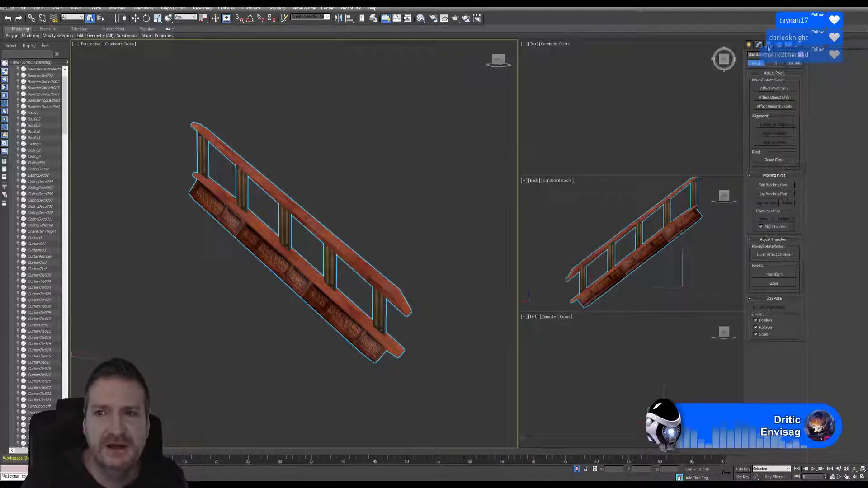
left_click(772, 89)
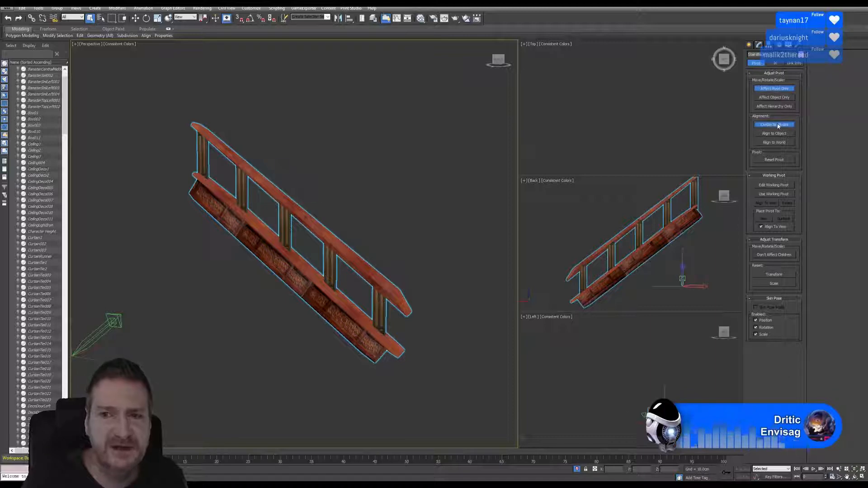
left_click(777, 90)
Reset the banister's transform with Reset XForm and begin collapsing its modifier stack.
left_click(799, 45)
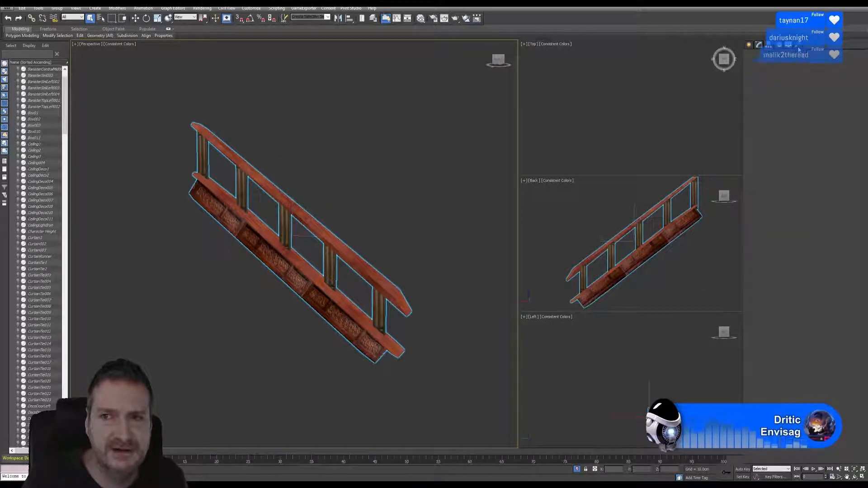
left_click(774, 130)
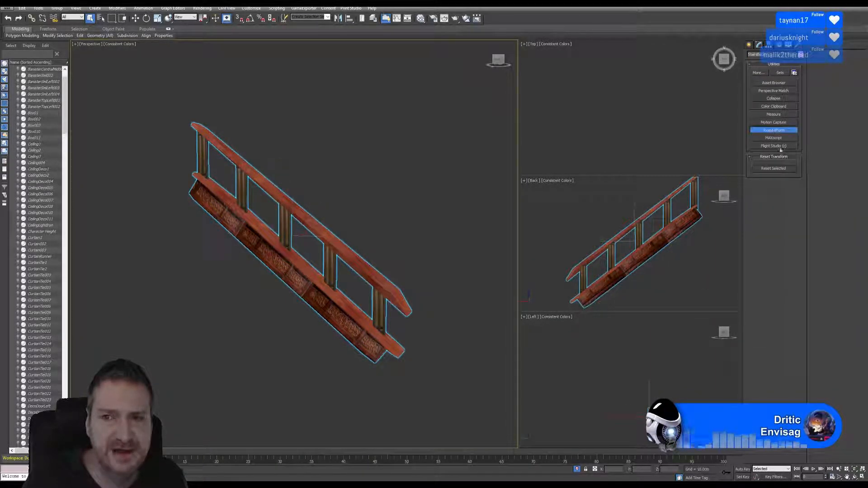
left_click(771, 169)
left_click(759, 45)
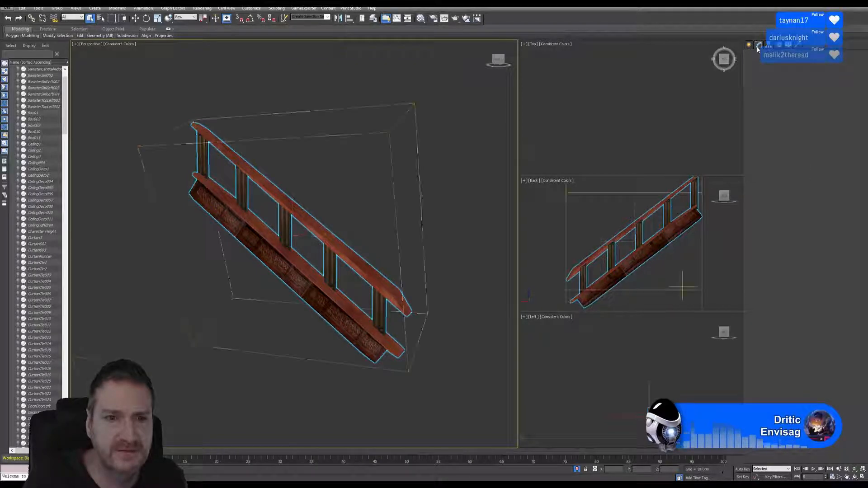
right_click(769, 173)
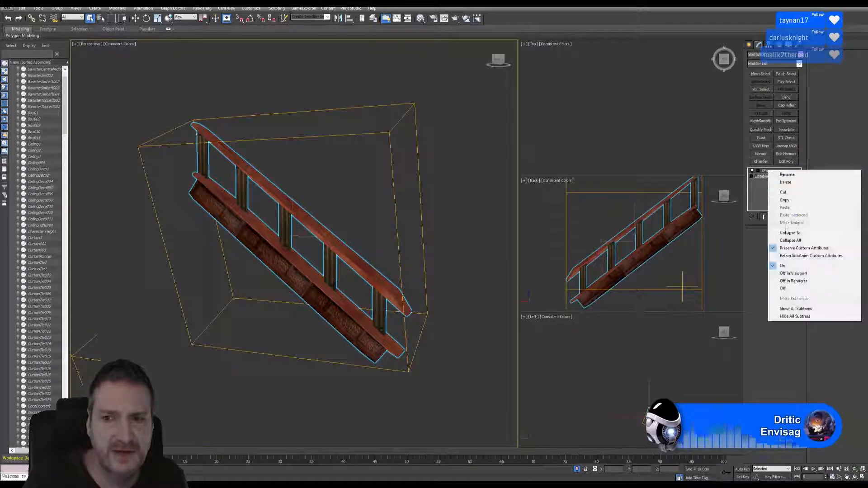
Collapse all modifiers on the stair railing into its Editable Poly and export the selected railing over the existing StairsBack.FBX.
left_click(789, 241)
left_click(466, 264)
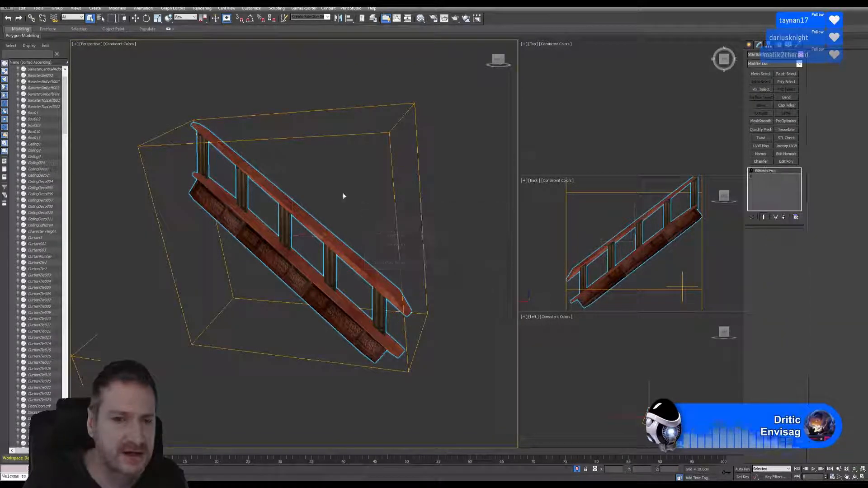
left_click(8, 7)
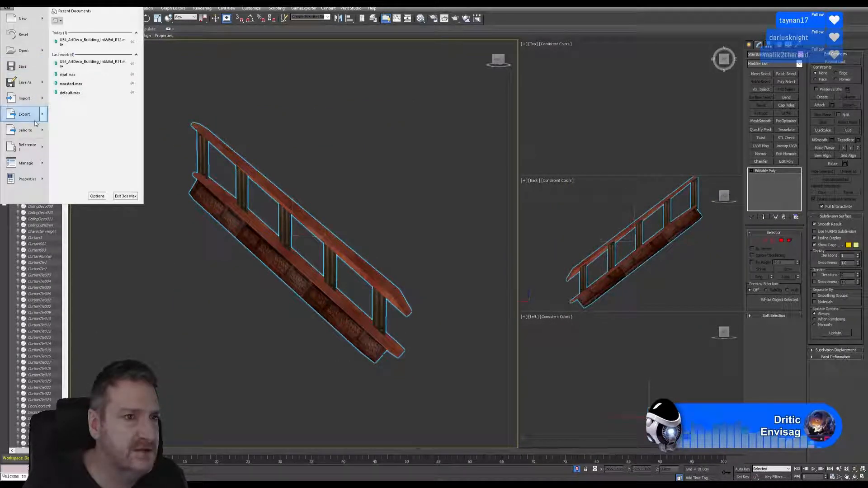
mouse_move(22, 115)
left_click(80, 53)
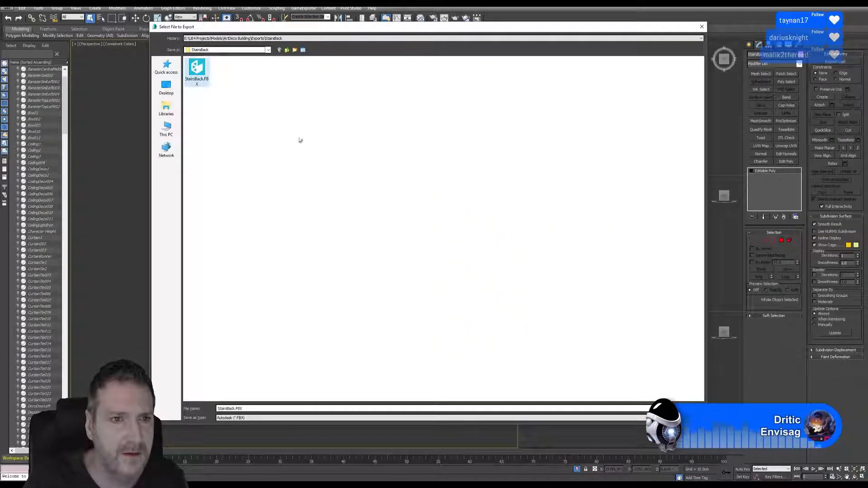
key("Return")
left_click(448, 271)
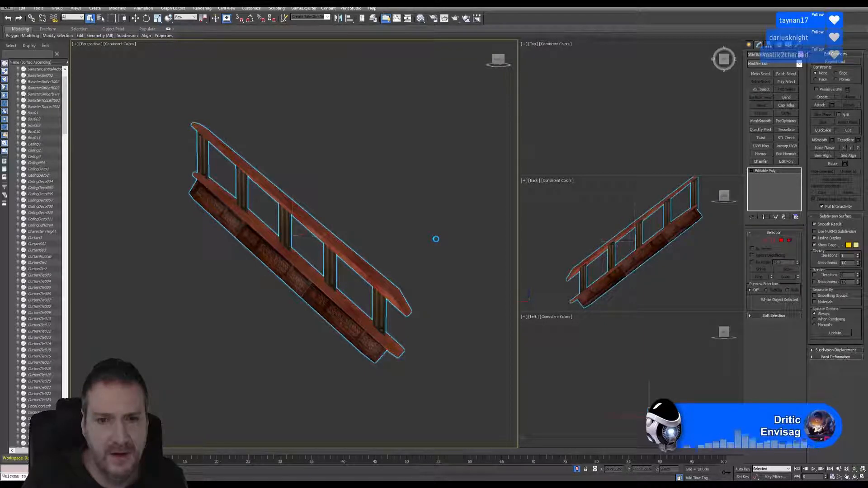
left_click(485, 333)
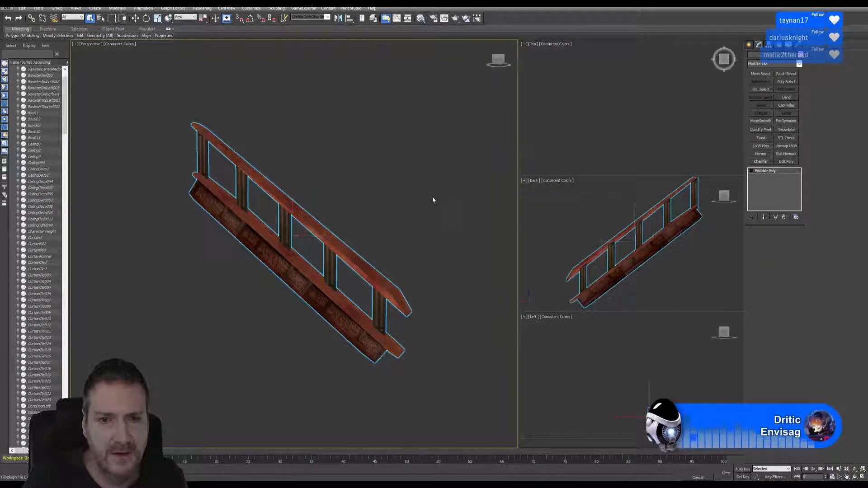
Switch to Unreal Editor and reimport the StairsBack static mesh in the Models > Building folder.
key("super+d")
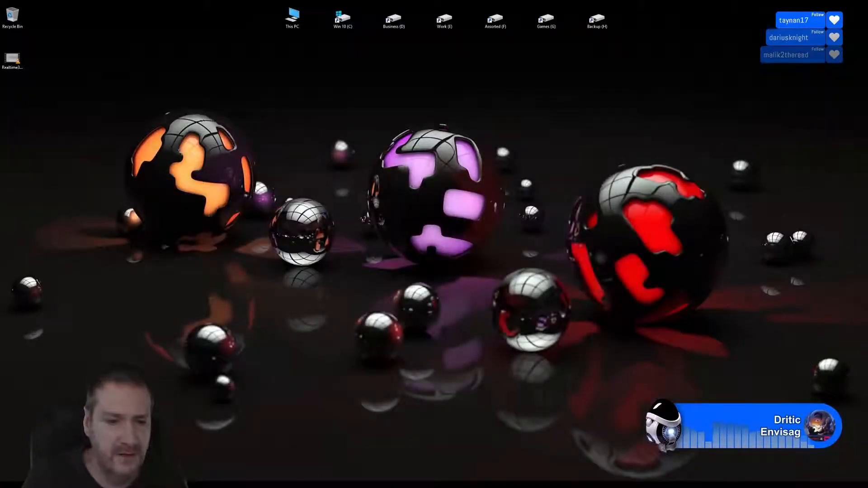
key("alt+Tab")
right_click(348, 437)
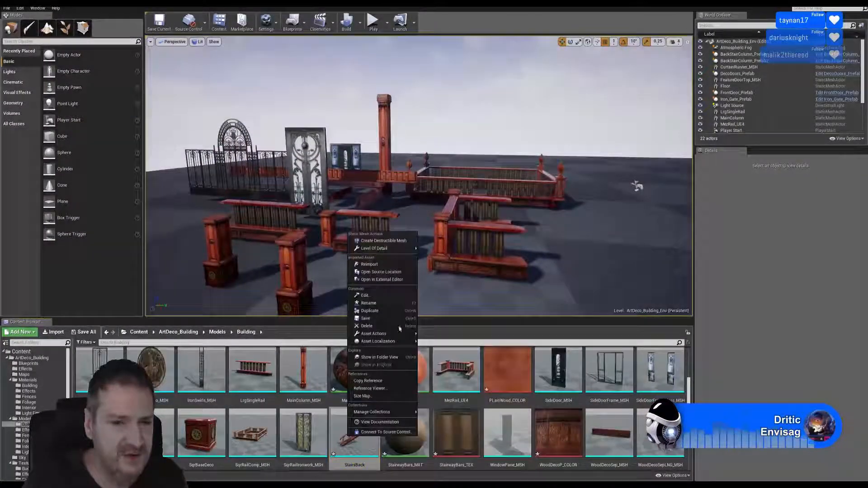
left_click(375, 264)
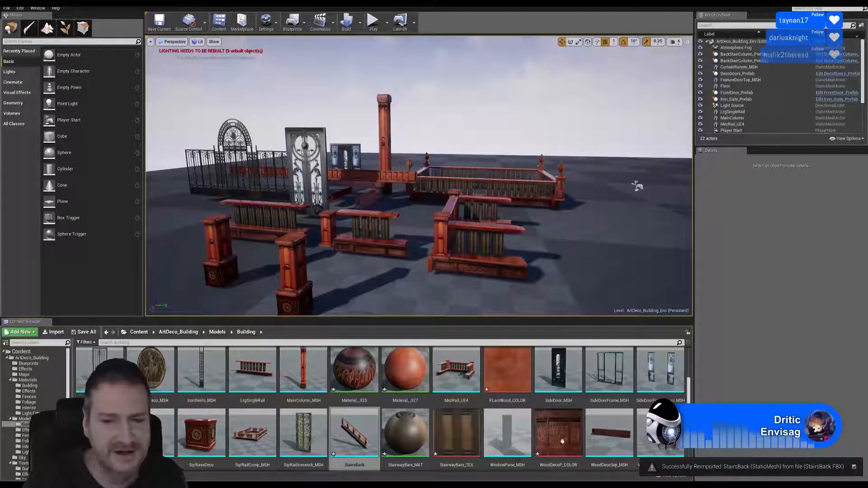
Inspect the reimported StairsBack railing's surfaces in the static mesh editor and close the editor.
left_click(354, 432)
double_click(353, 432)
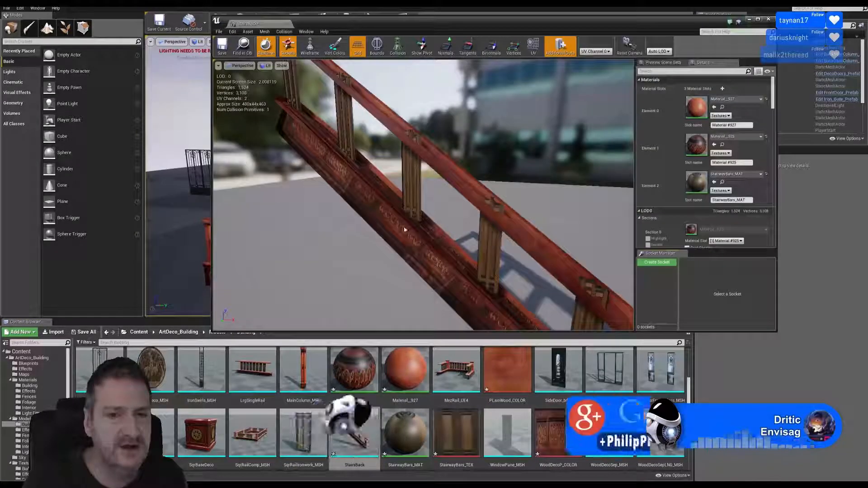
left_click_drag(423, 195, 455, 197)
left_click(768, 19)
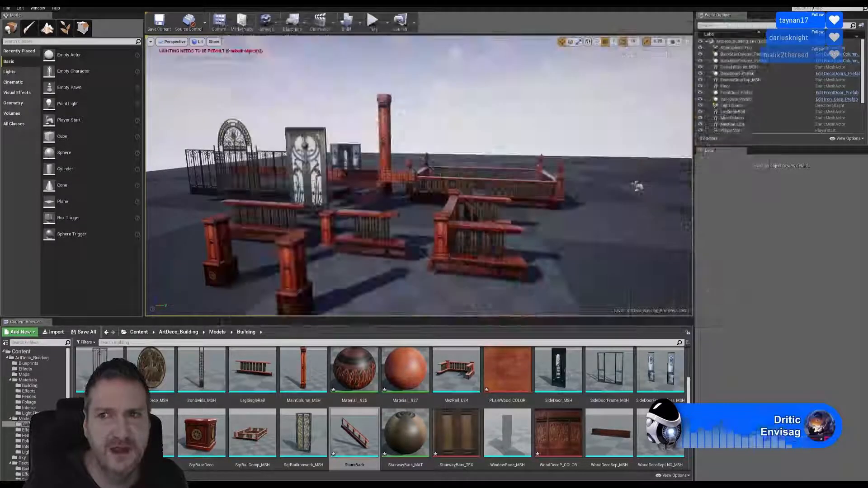
Return to 3ds Max and enter Element selection on the stair railing's Editable Poly.
key("super+d")
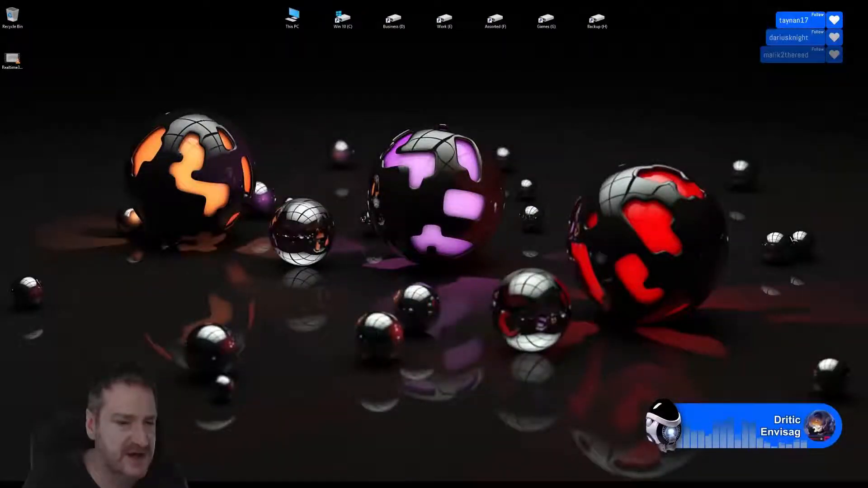
key("alt+Tab")
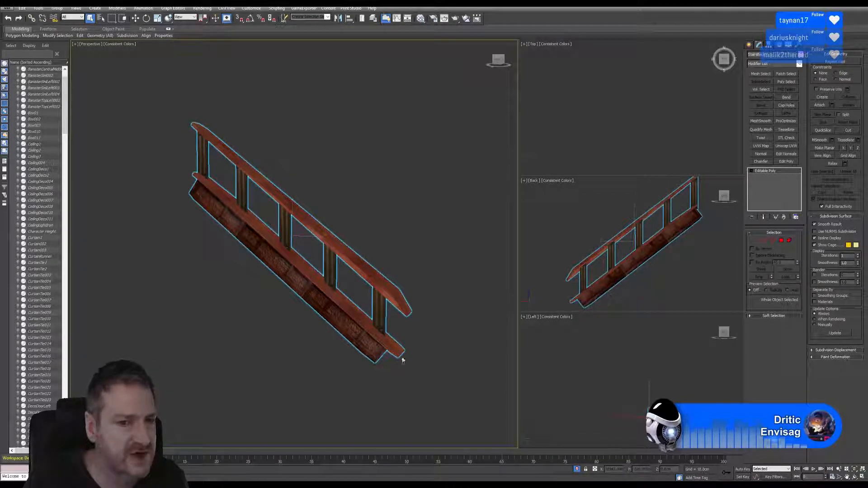
left_click(787, 242)
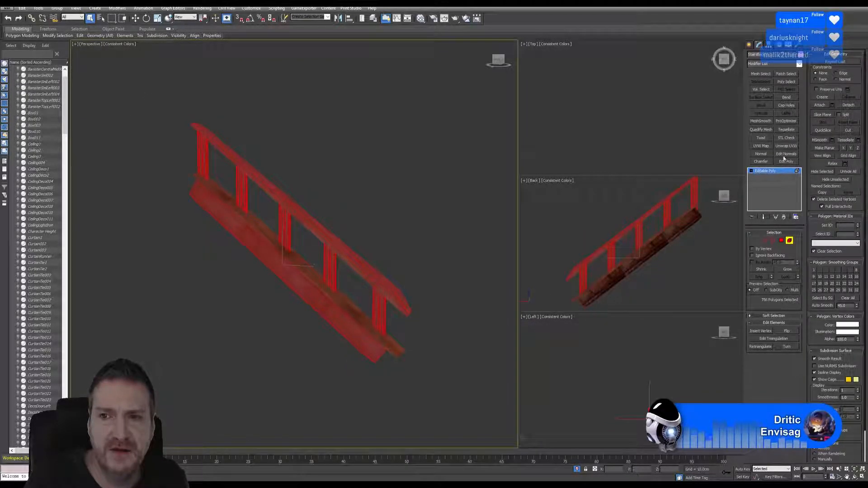
Try flipping the normals of the partial element selection with a Normal modifier and remove that modifier from the stack.
left_click(762, 155)
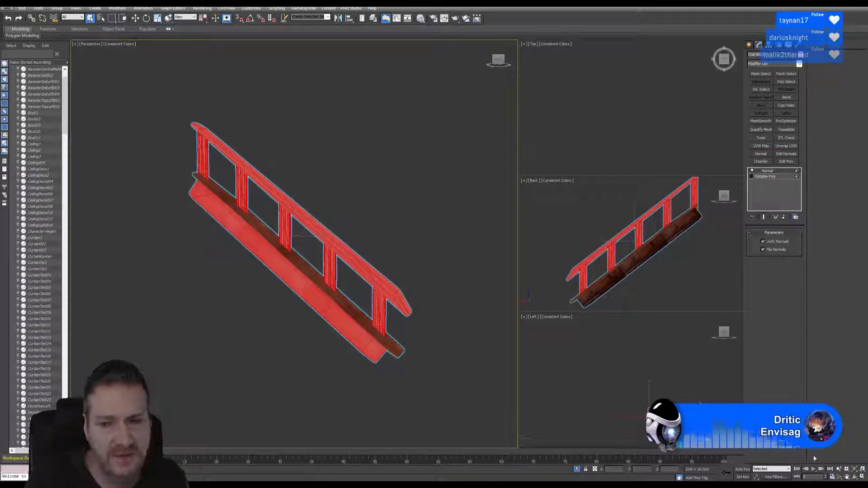
left_click(855, 477)
left_click_drag(294, 254, 314, 288)
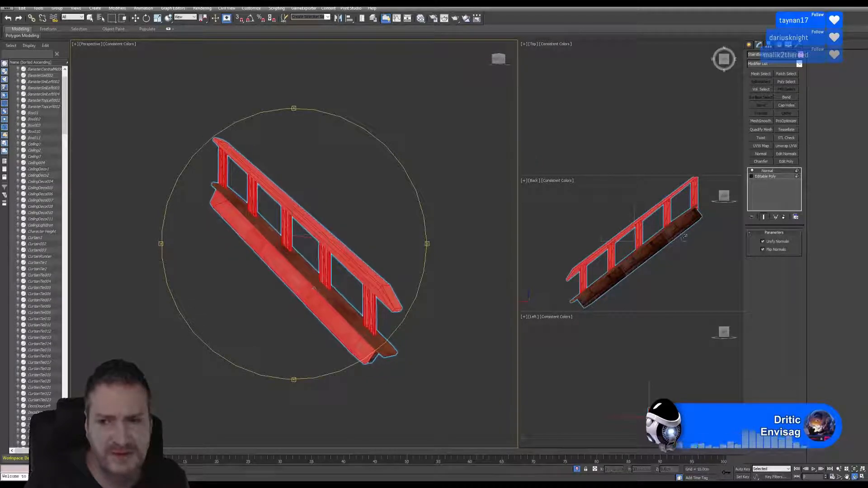
left_click(784, 217)
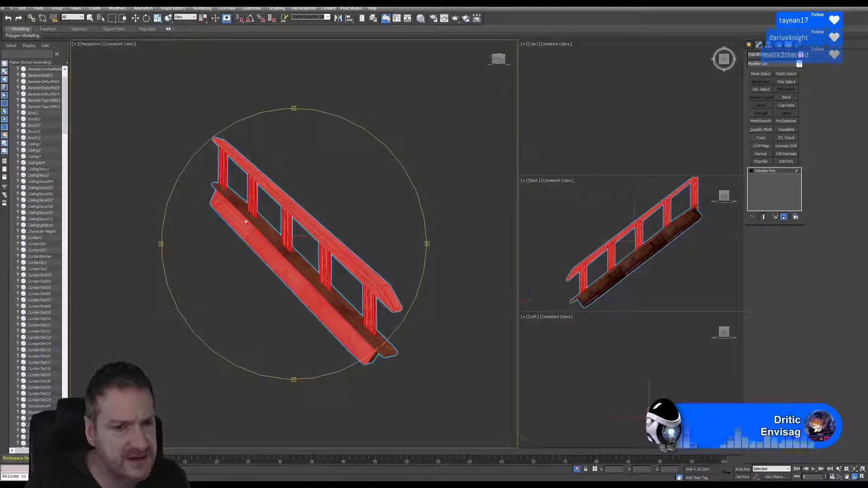
Add the remaining lower-rail element to the selection, flip all elements' normals with a Normal modifier, and collapse the modifier into the Editable Poly.
key("5")
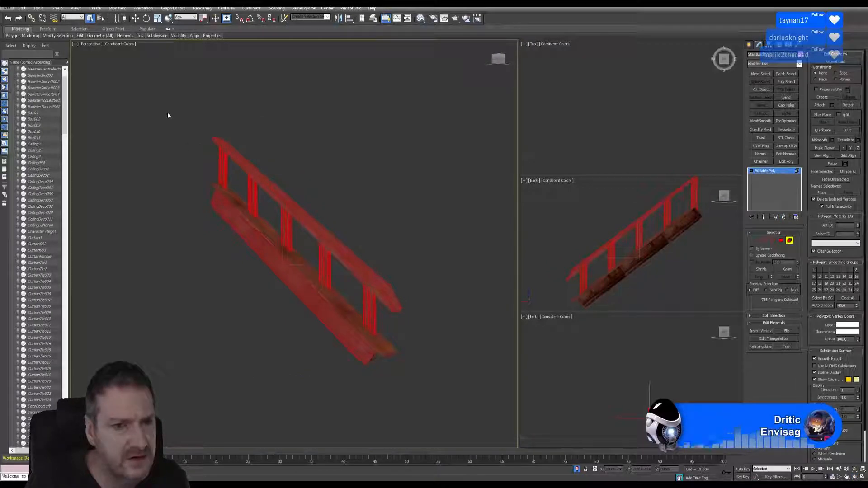
left_click_drag(393, 362, 426, 394)
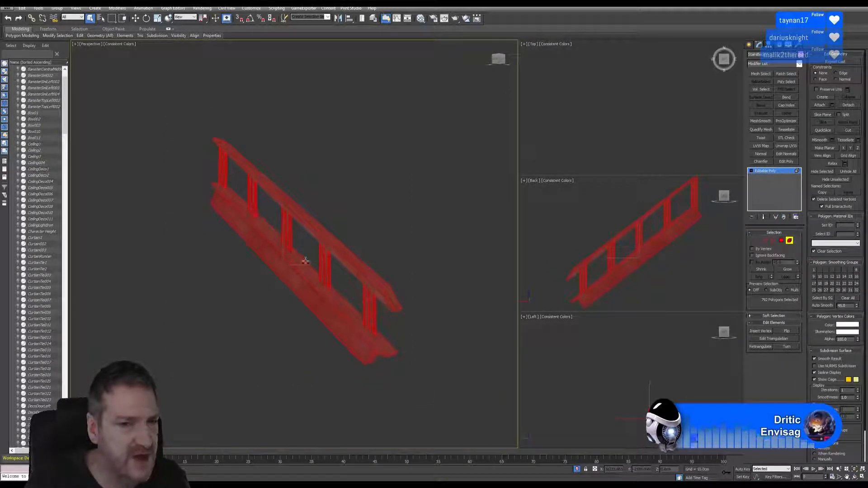
left_click(761, 155)
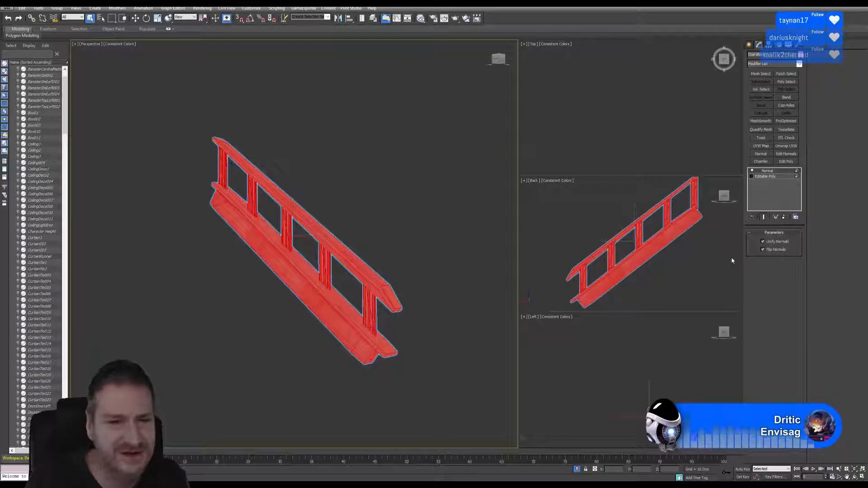
right_click(772, 170)
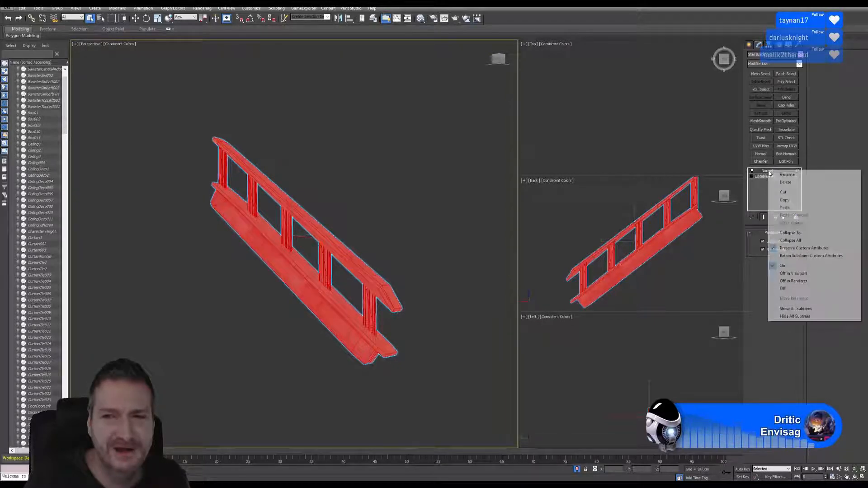
left_click(780, 236)
left_click(468, 264)
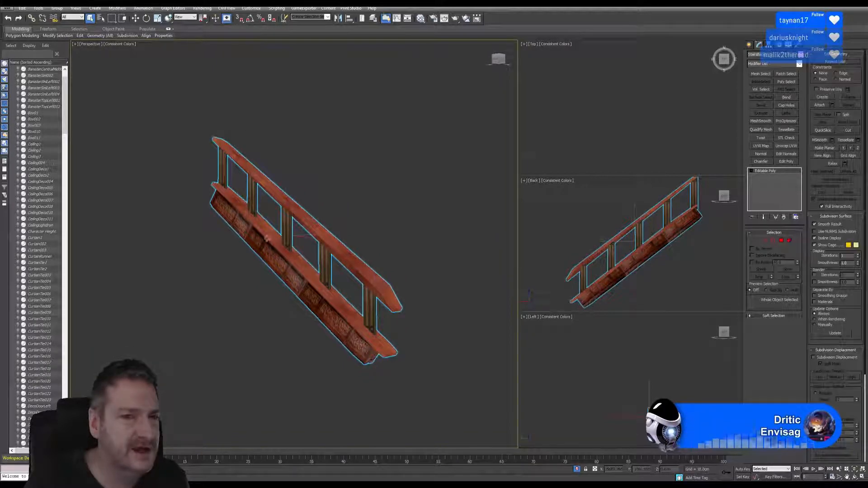
Export only the selected railing as FBX over StairsBack.FBX, using the Painter To UE4 preset.
left_click(854, 477)
mouse_move(312, 291)
left_mouse_down()
mouse_move(257, 247)
mouse_move(313, 296)
left_mouse_up()
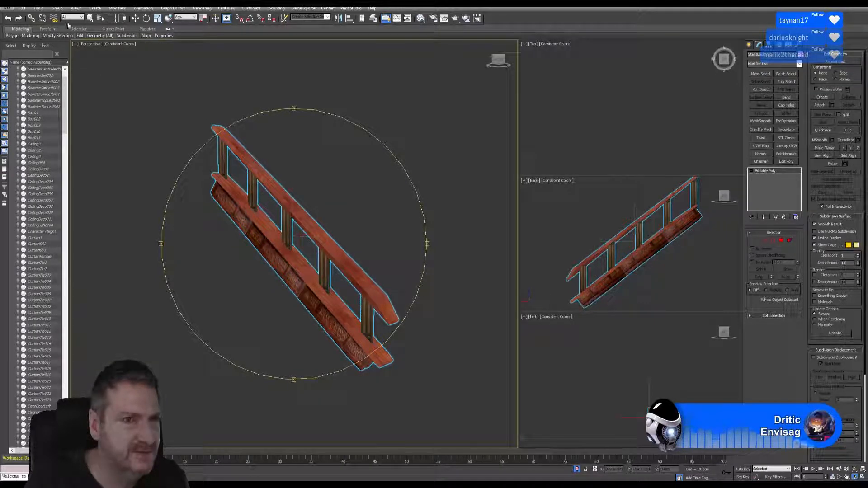
left_click(4, 8)
mouse_move(23, 114)
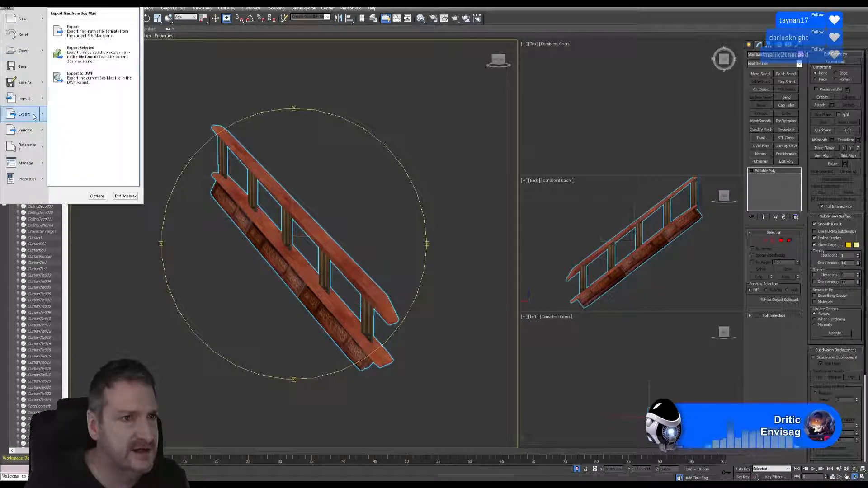
left_click(87, 50)
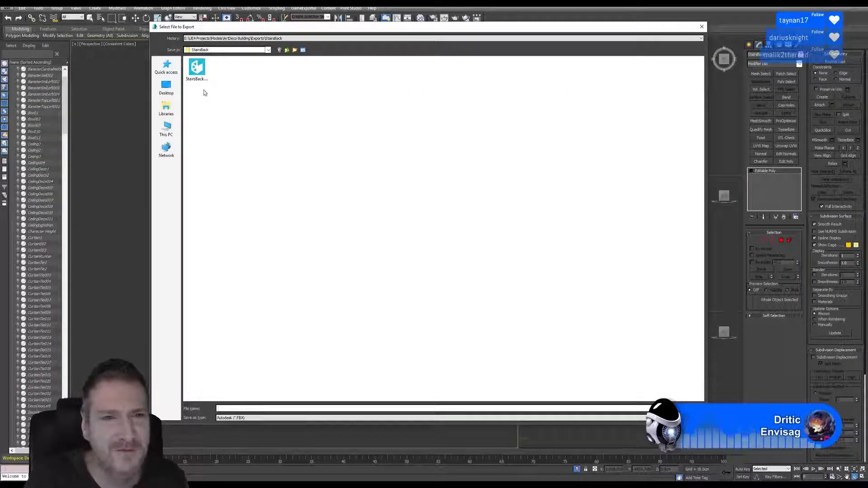
left_click(210, 88)
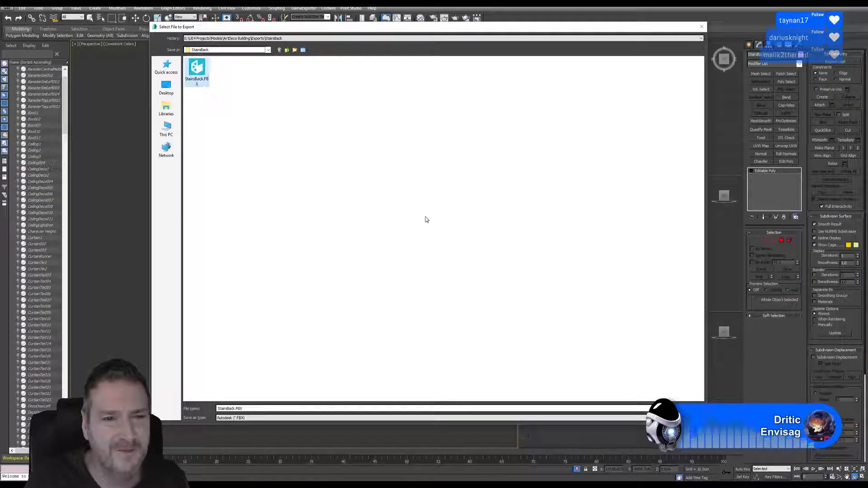
key("Return")
left_click(448, 269)
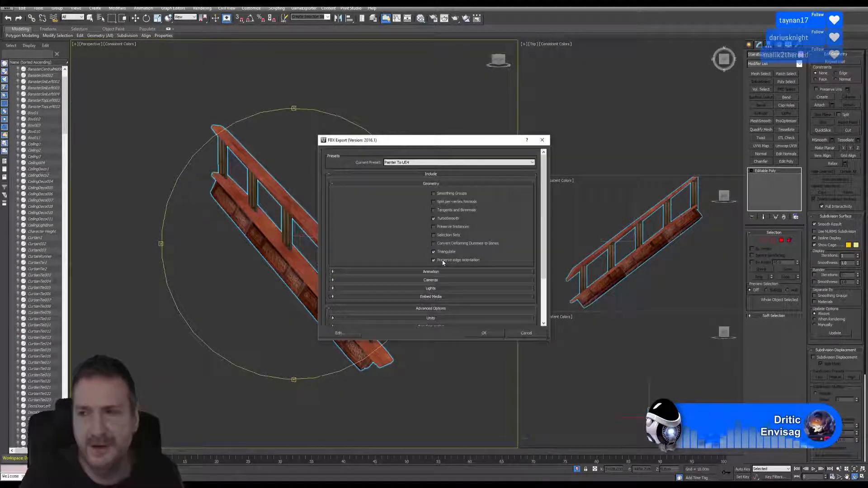
left_click(484, 334)
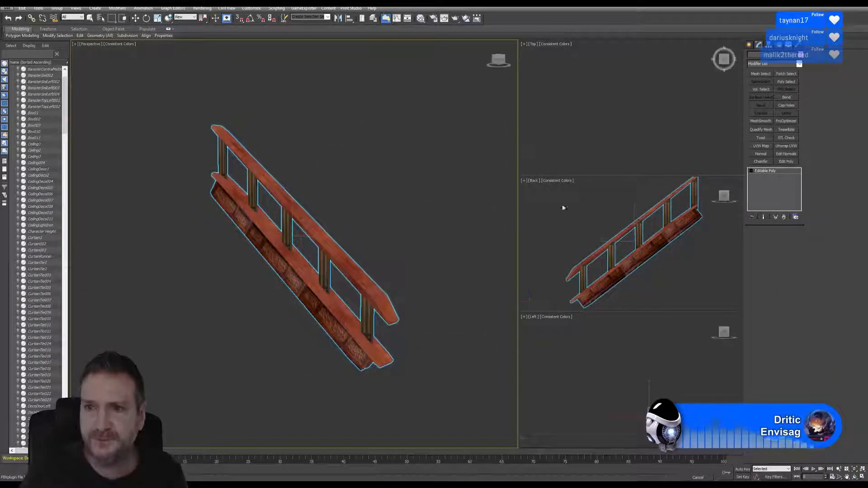
Switch to Unreal Editor and reimport StairsBack from the newly exported FBX file.
key("super+d")
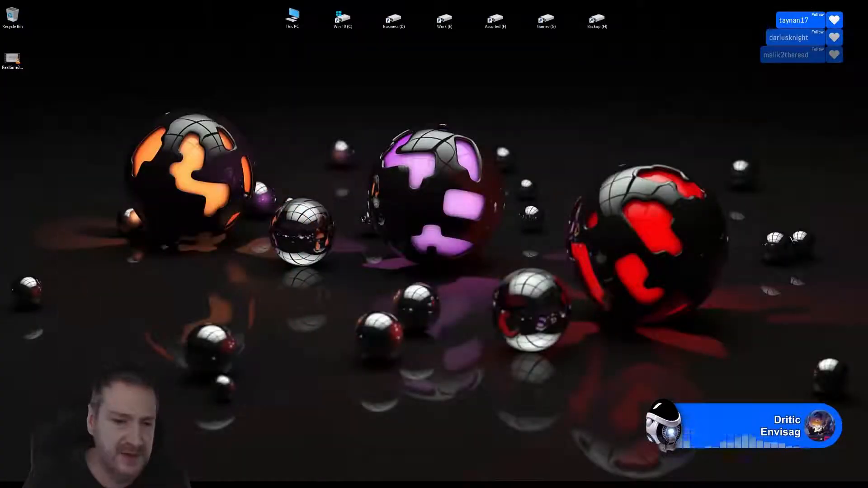
key("alt+Tab")
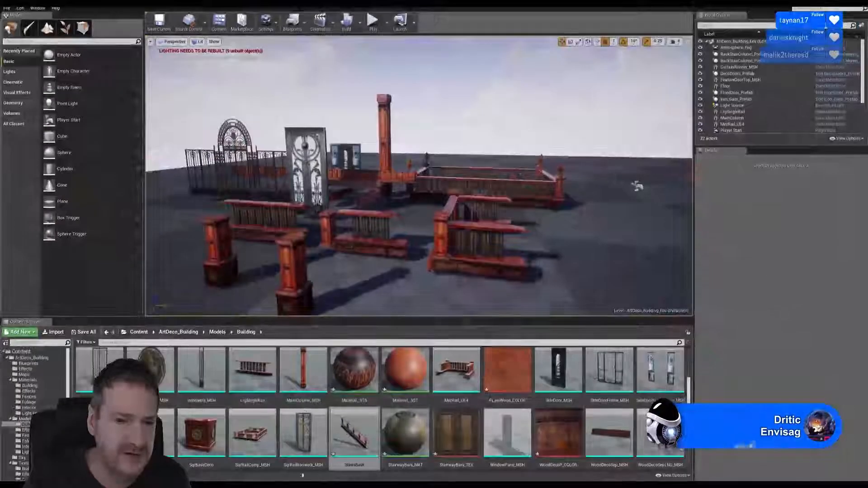
right_click(346, 437)
left_click(382, 263)
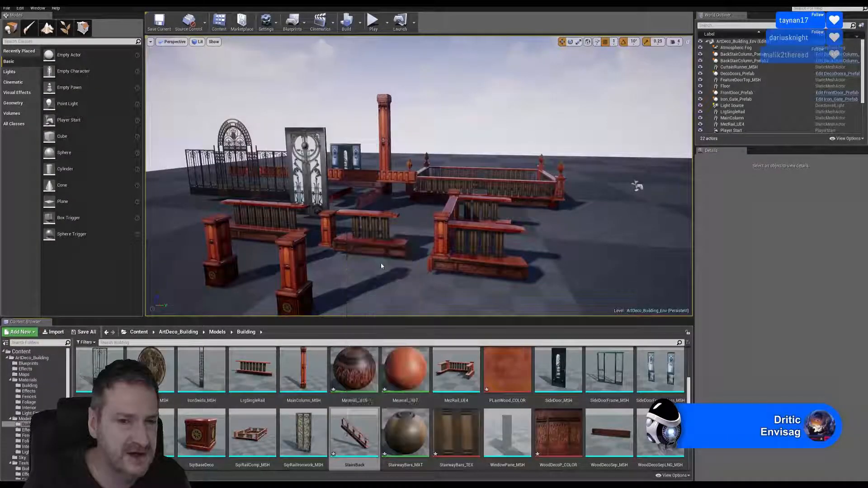
Open the StairsBack mesh in the static mesh editor and examine the railing from several angles.
left_click(355, 433)
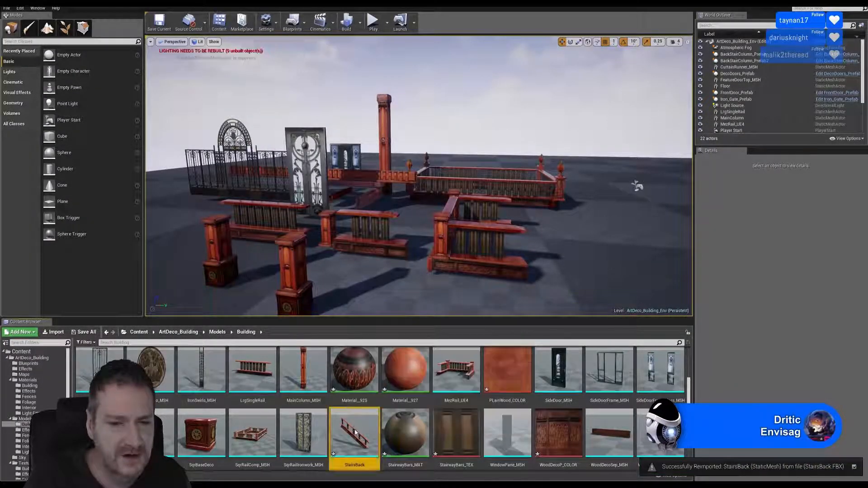
double_click(355, 433)
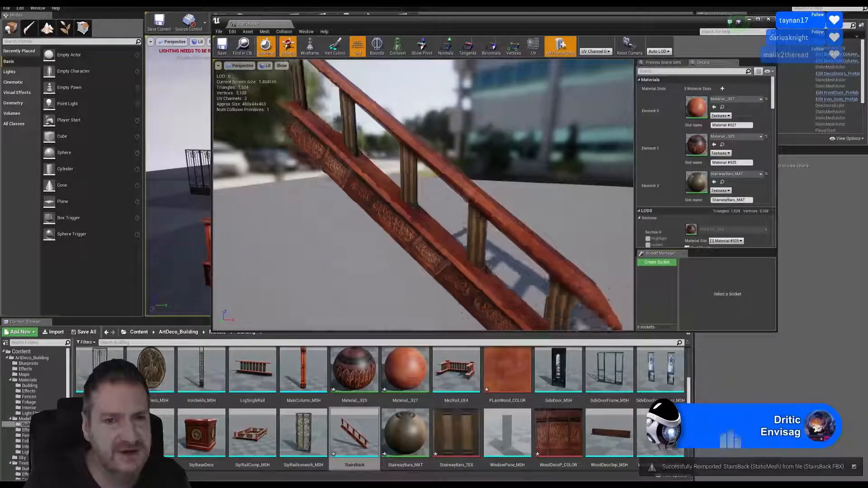
right_click_drag(479, 254, 448, 254, "alt")
mouse_move(479, 254)
left_mouse_down("alt")
mouse_move(280, 255)
mouse_move(486, 256)
left_mouse_up("alt")
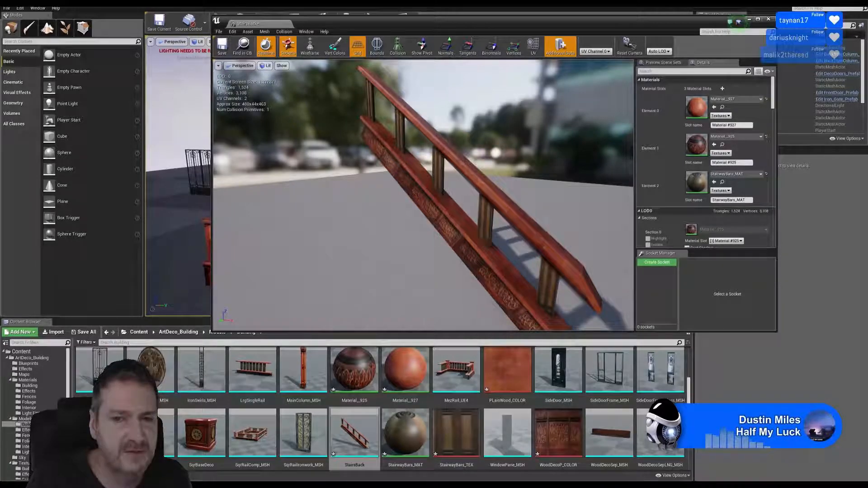
left_click_drag(489, 257, 372, 178, "alt")
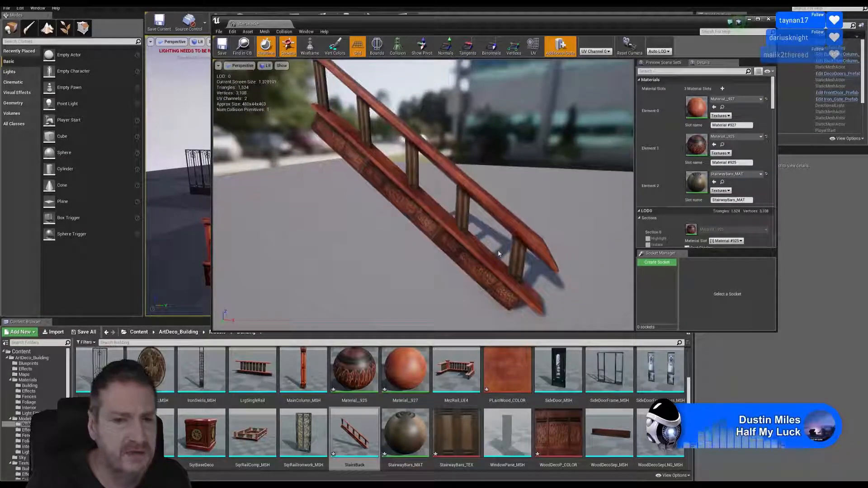
Assign SqrBanisterRunner_MAT from the Materials/Building folder to the StairsBack mesh's Element 1 and StairwayBars_MAT to Element 2, and close the mesh editor.
left_click(30, 385)
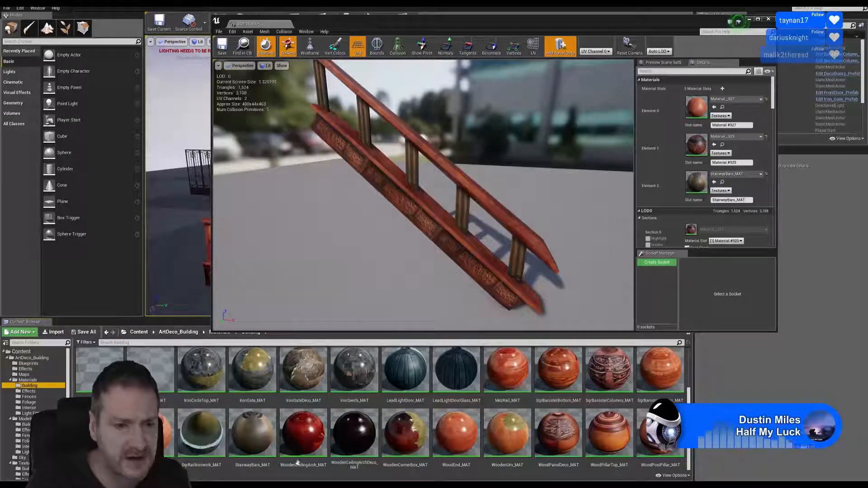
left_click_drag(149, 439, 702, 150)
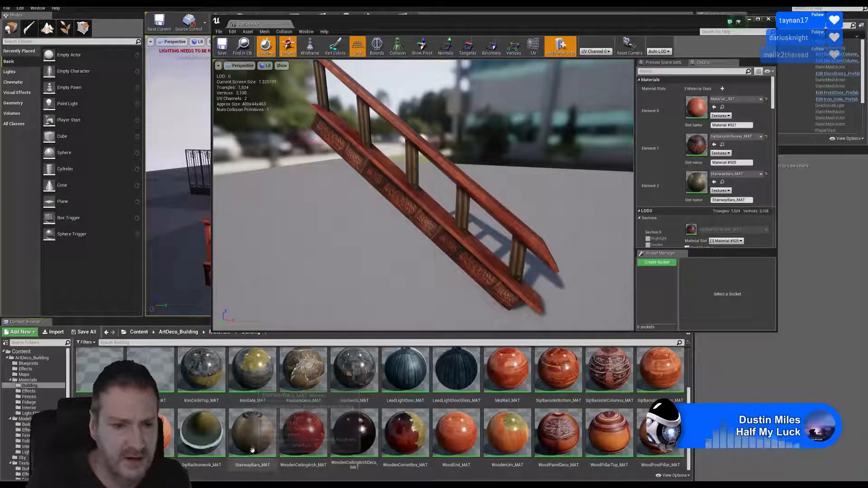
left_click_drag(253, 432, 699, 185)
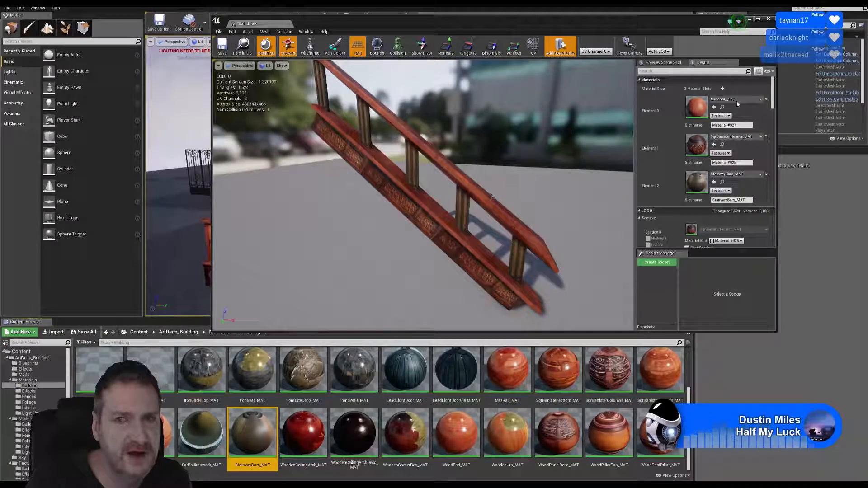
left_click(769, 19)
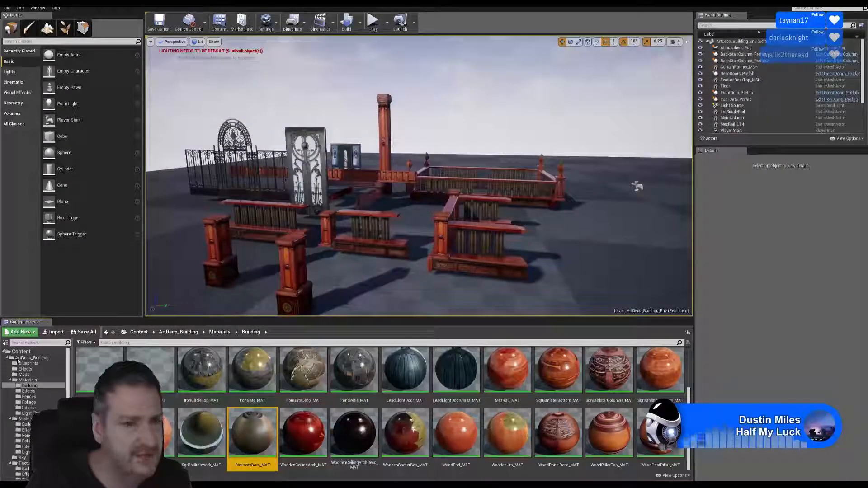
Open Material__927 from the Models/Building folder and move its Texture Sample node to the left of the main material node.
left_click(26, 424)
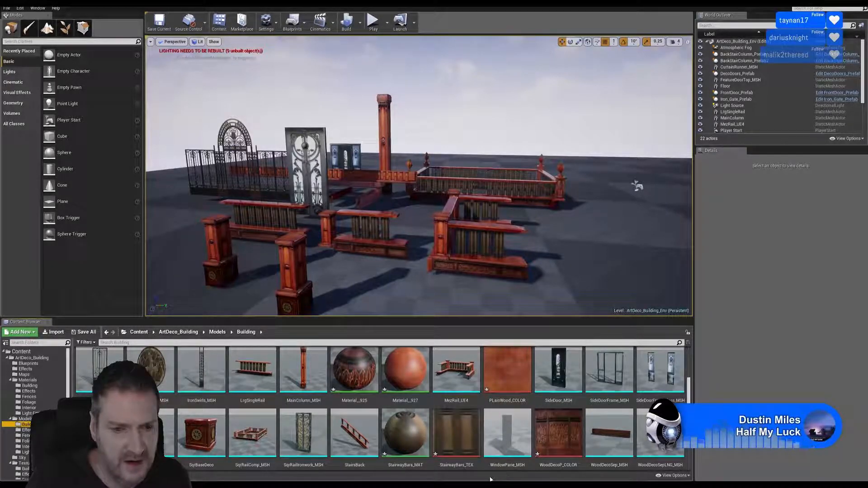
double_click(409, 370)
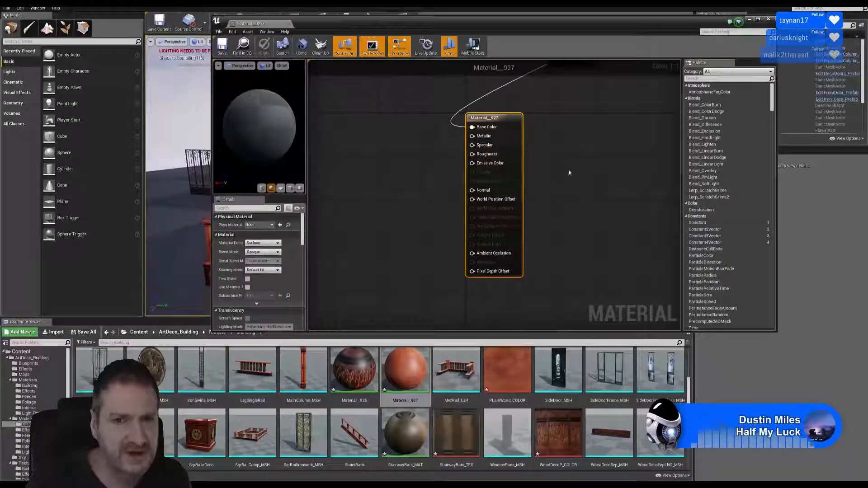
right_click_drag(571, 139, 568, 165)
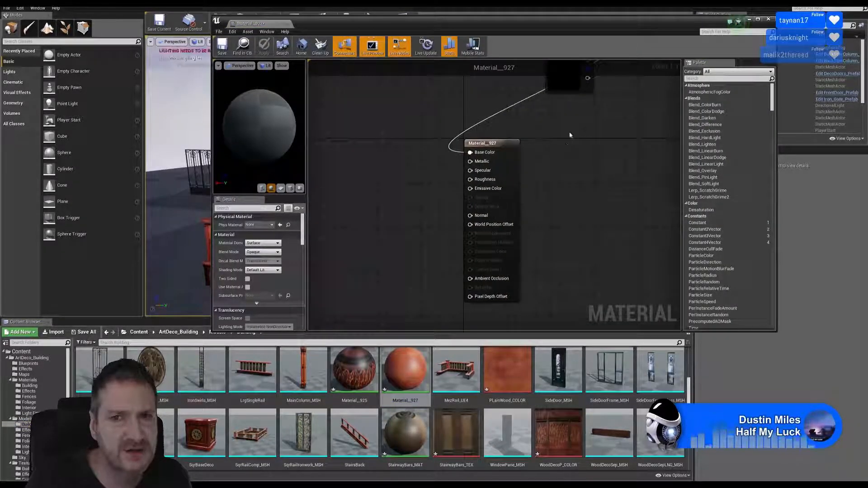
right_click_drag(571, 135, 568, 209)
left_click_drag(568, 108, 372, 192)
right_click_drag(538, 222, 574, 114)
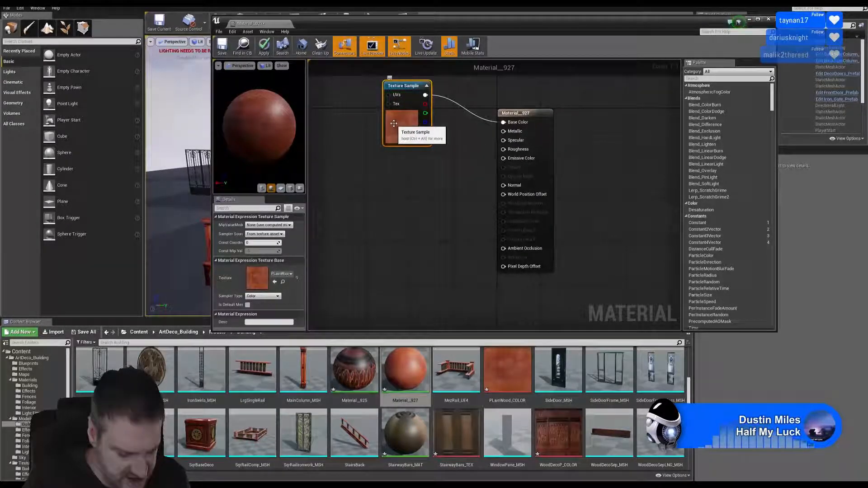
Add two copies of the Texture Sample node and stack them in a column beneath the original.
left_click(414, 185)
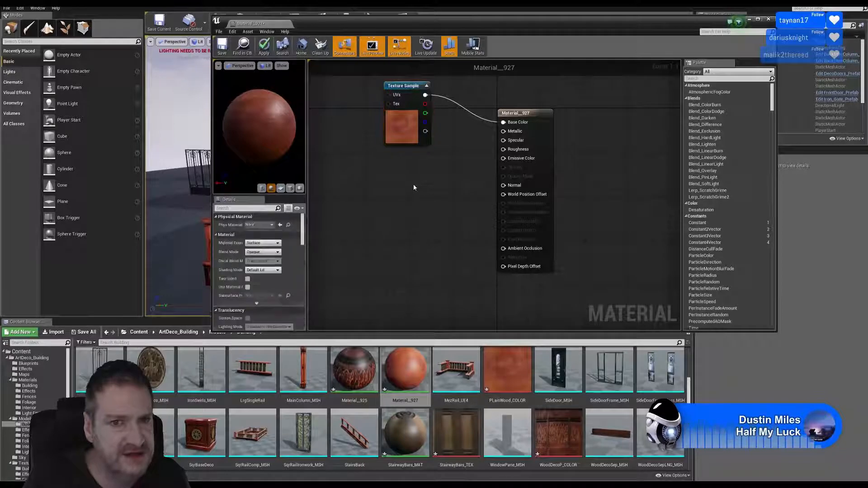
key("ctrl+v")
left_click_drag(446, 183, 412, 170)
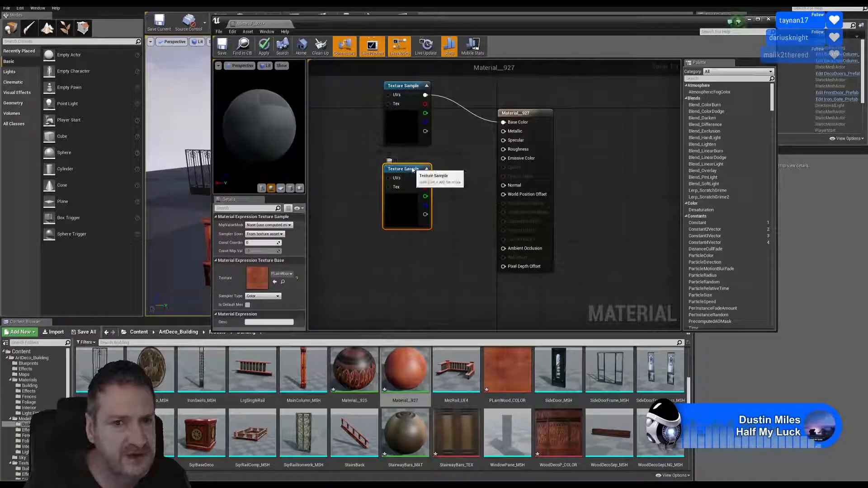
key("ctrl+v")
left_click_drag(453, 211, 400, 257)
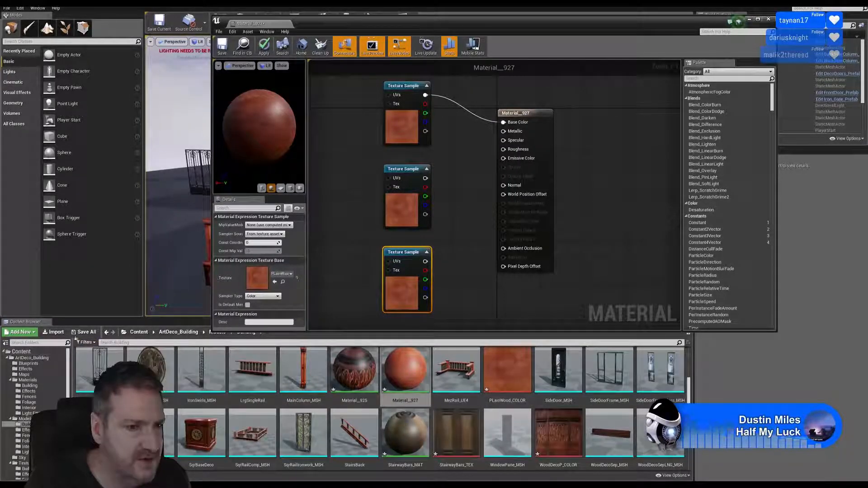
Start an asset import and browse up from StairsBack to the ArtDeco Building Exports folder.
left_click(53, 334)
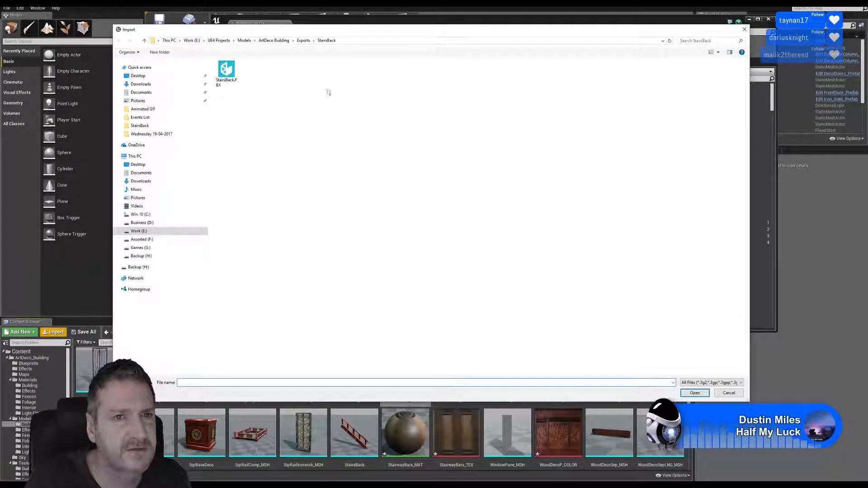
left_click(304, 40)
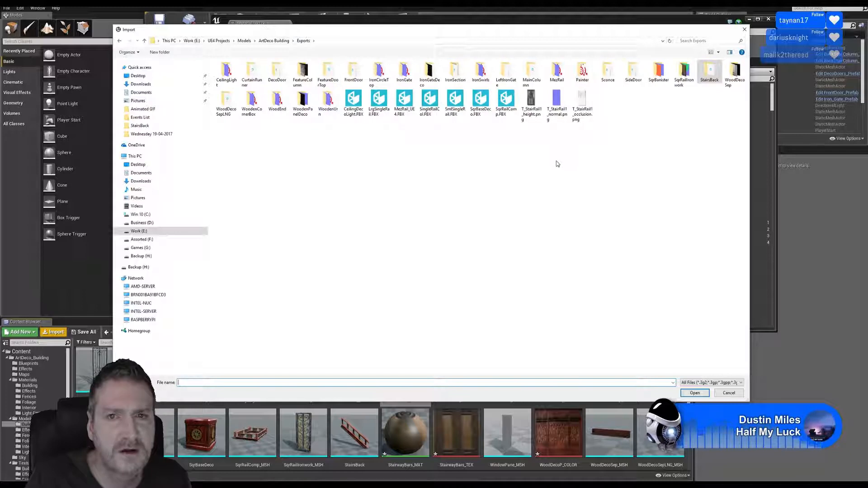
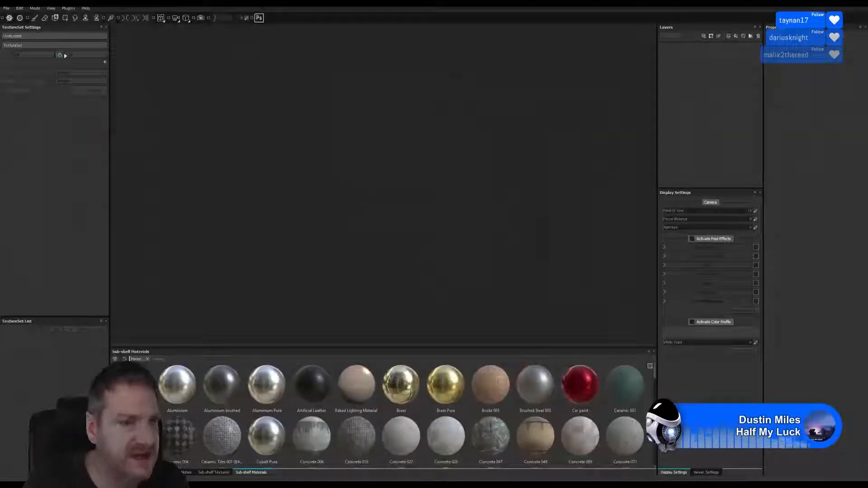
Switch to Substance Painter and open the recent project WoodEnd.spp, followed by SqrBanisterTop.spp.
left_click(7, 8)
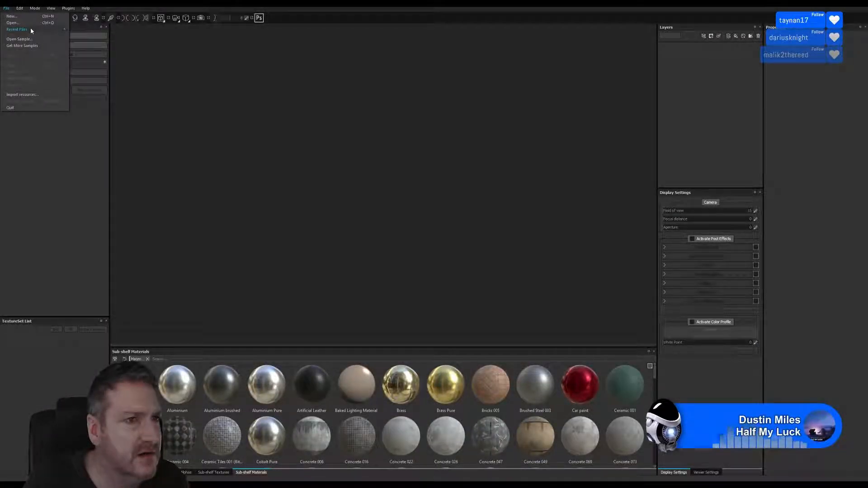
mouse_move(30, 29)
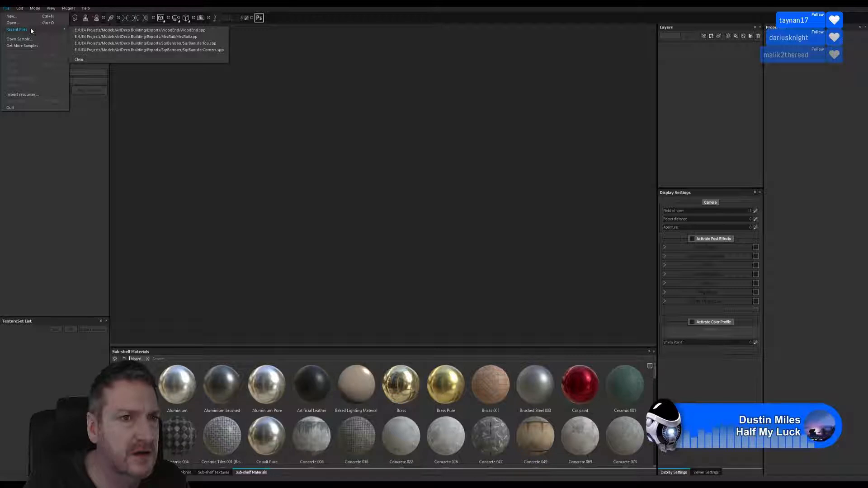
left_click(113, 31)
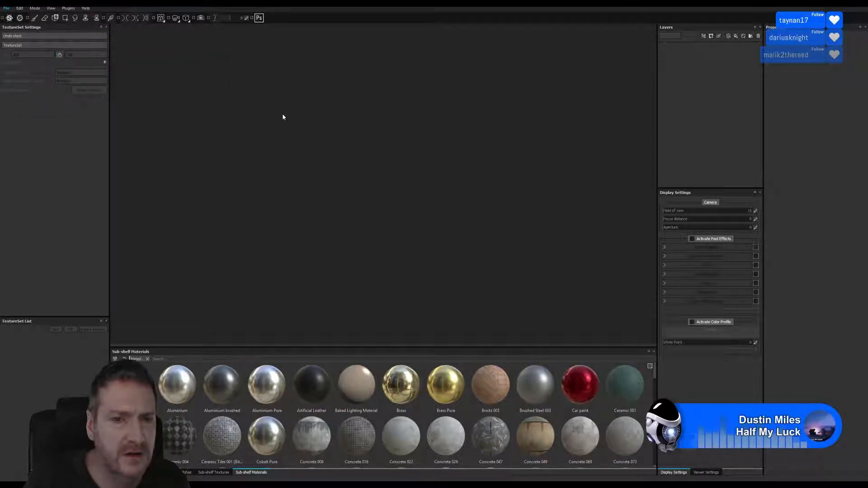
left_click(6, 10)
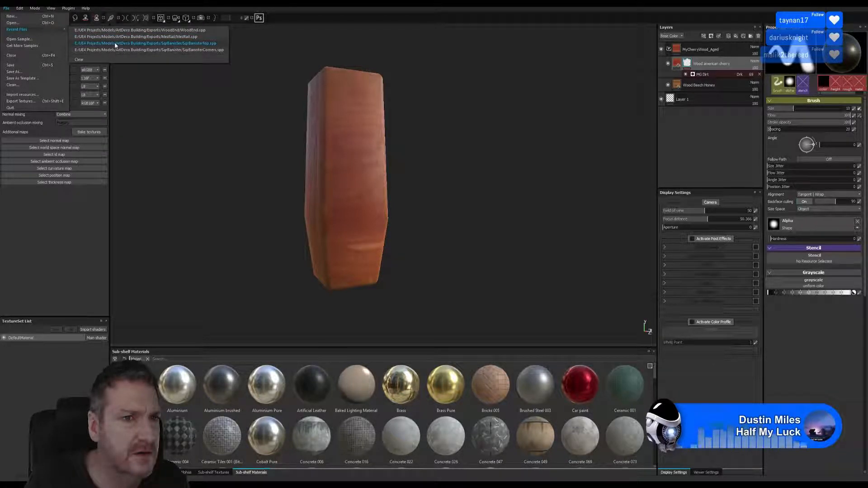
left_click(117, 44)
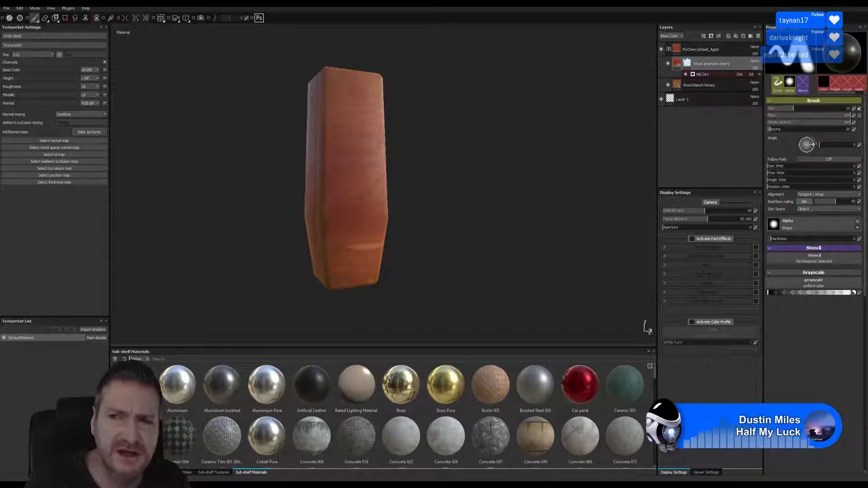
Switch back to Unreal Editor and close the Material__927 editor, applying the changes to the original material.
key("alt+Tab")
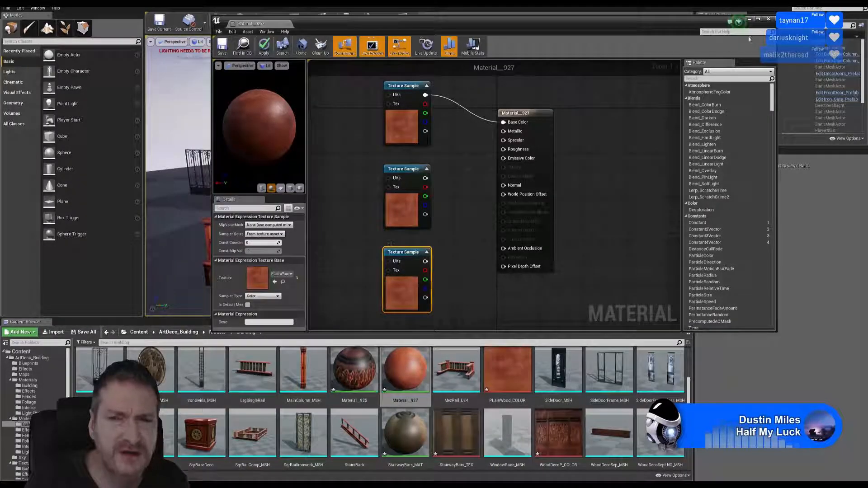
left_click(768, 20)
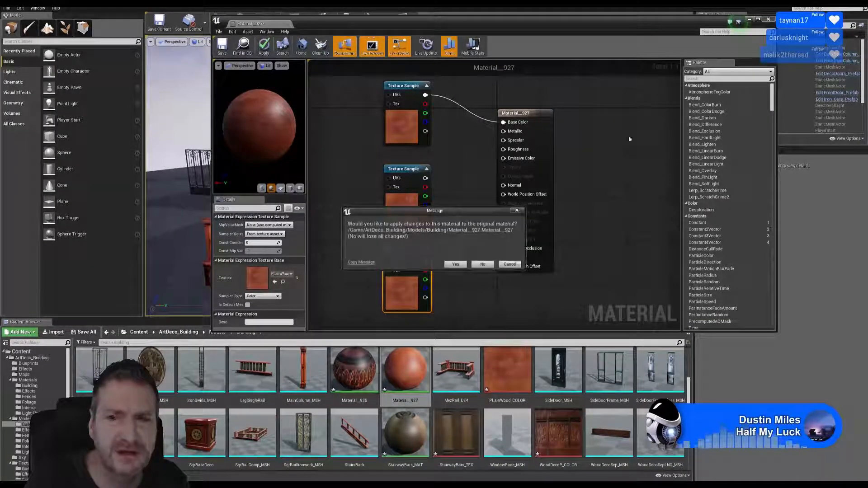
left_click(456, 264)
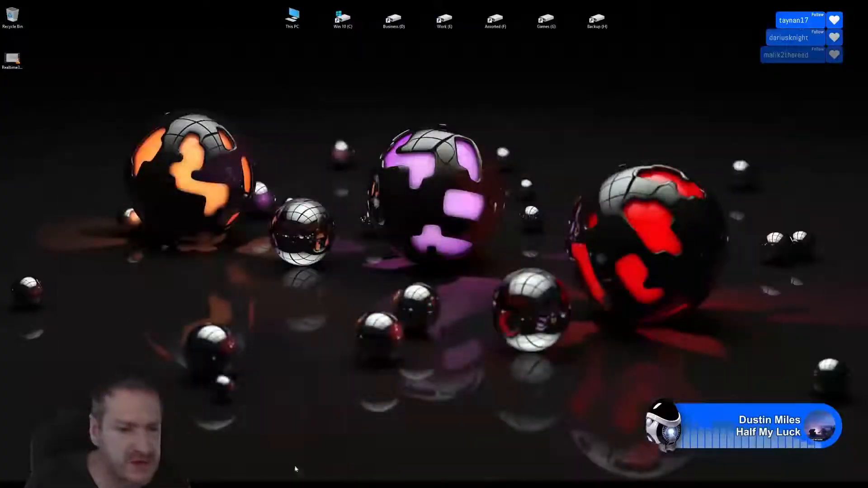
Switch to 3ds Max and examine the wood texture on the railing's handrail and lower rail up close from several angles.
left_click(300, 485)
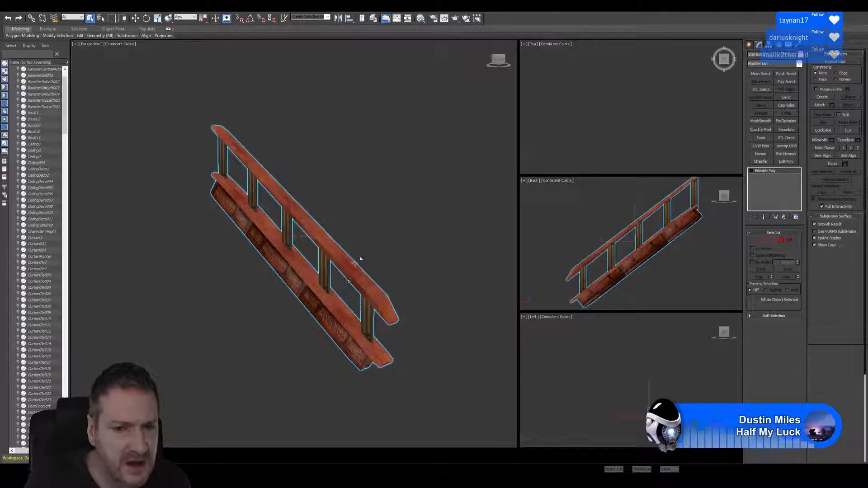
scroll(359, 260, "up", 5)
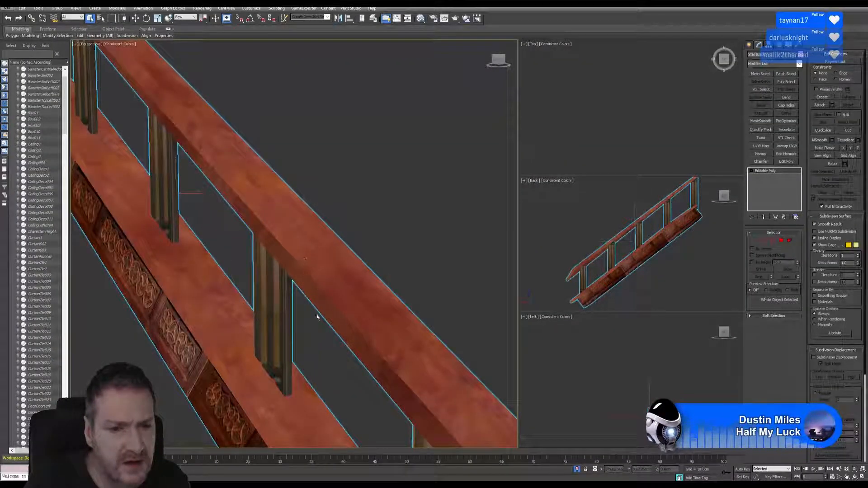
left_click(854, 477)
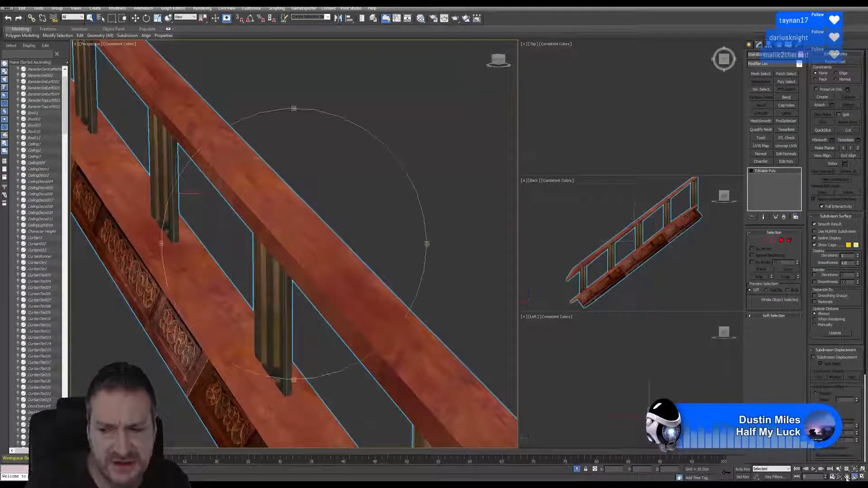
left_click_drag(312, 240, 283, 356)
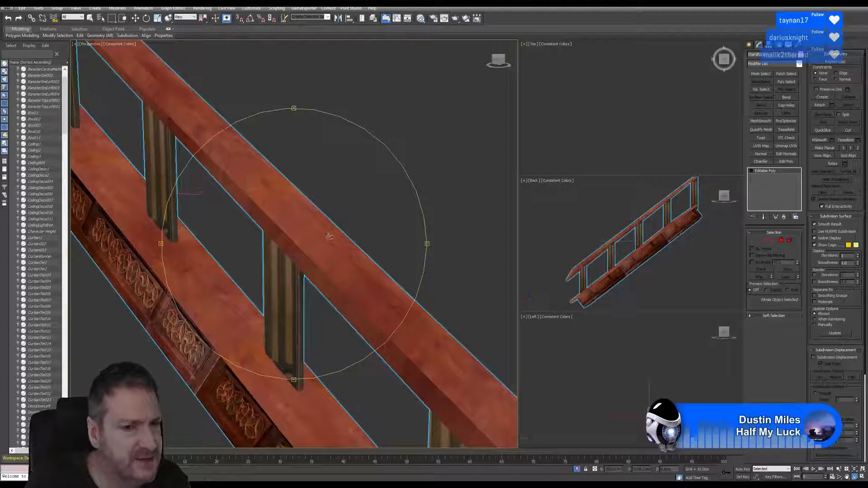
scroll(334, 278, "down", 5)
scroll(318, 291, "up", 5)
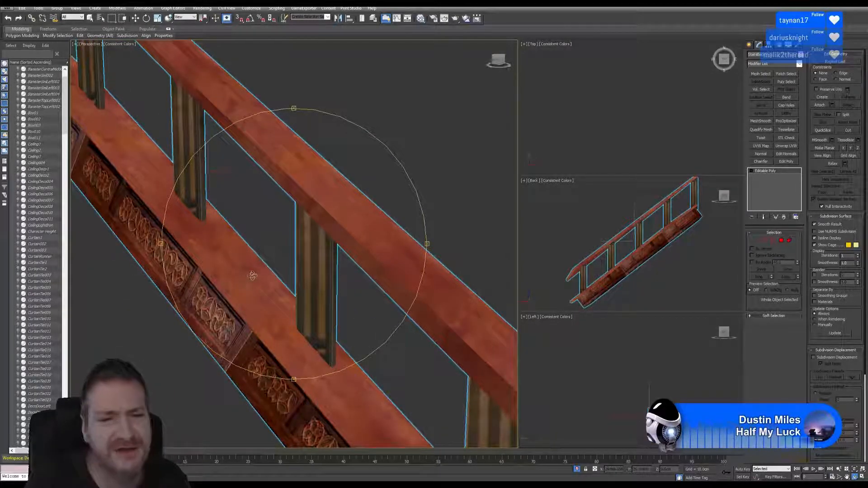
mouse_move(253, 276)
left_mouse_down()
mouse_move(243, 283)
mouse_move(289, 277)
mouse_move(243, 267)
mouse_move(218, 275)
mouse_move(243, 271)
left_mouse_up()
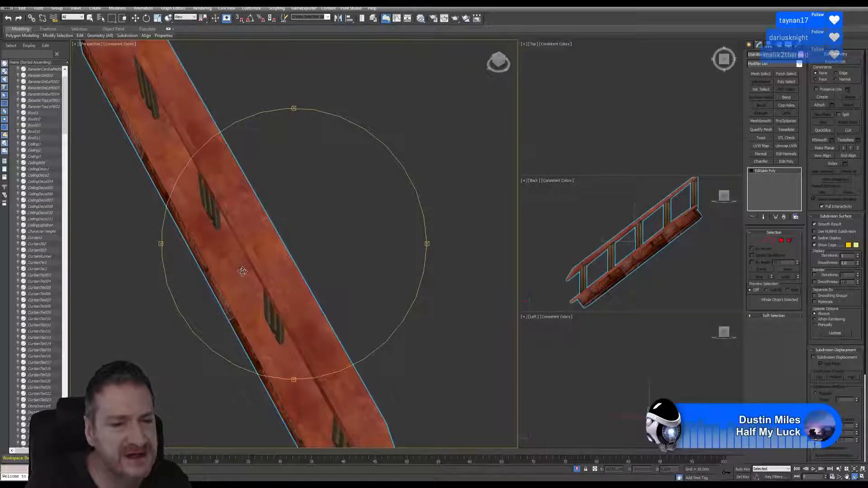
scroll(247, 207, "up", 3)
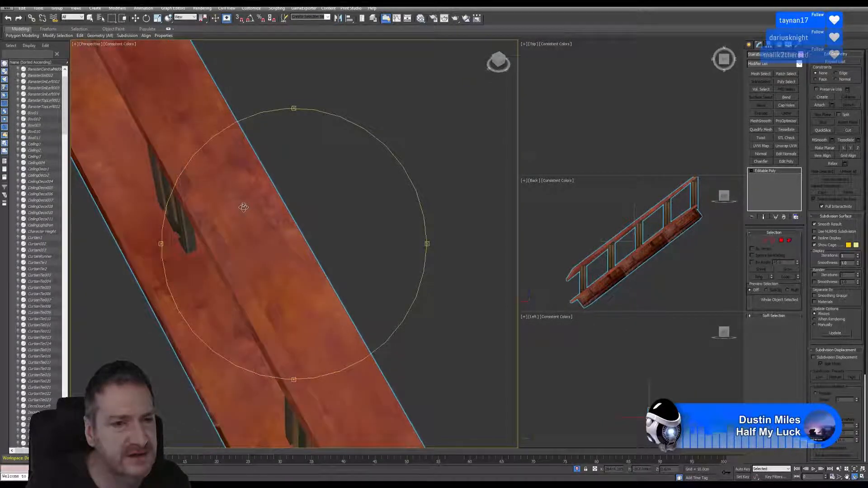
scroll(240, 209, "up", 2)
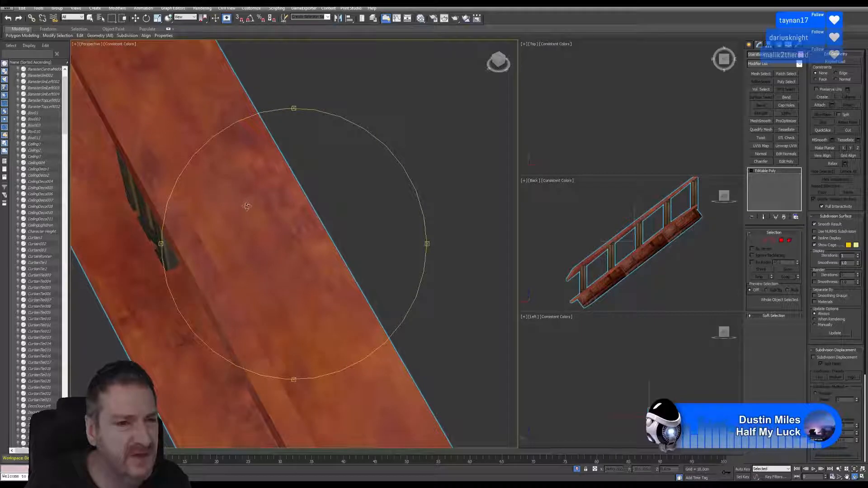
middle_click_drag(234, 195, 247, 207, "alt")
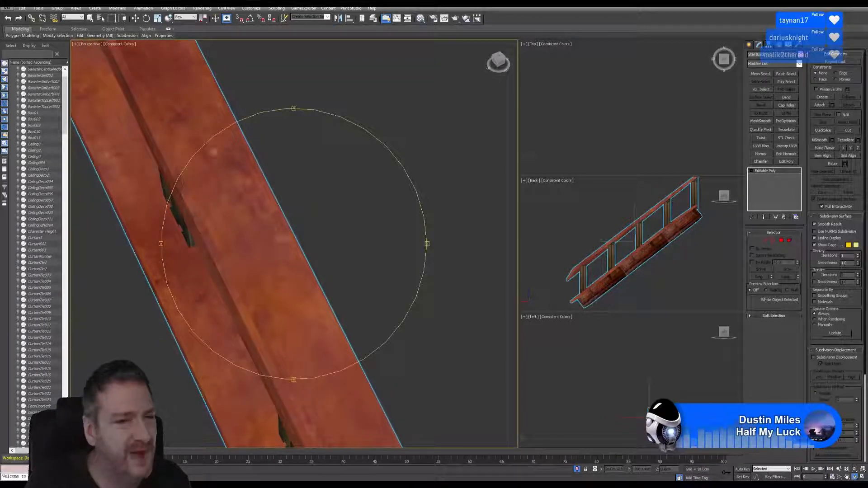
middle_click_drag(250, 223, 267, 248, "alt")
scroll(262, 226, "down", 5)
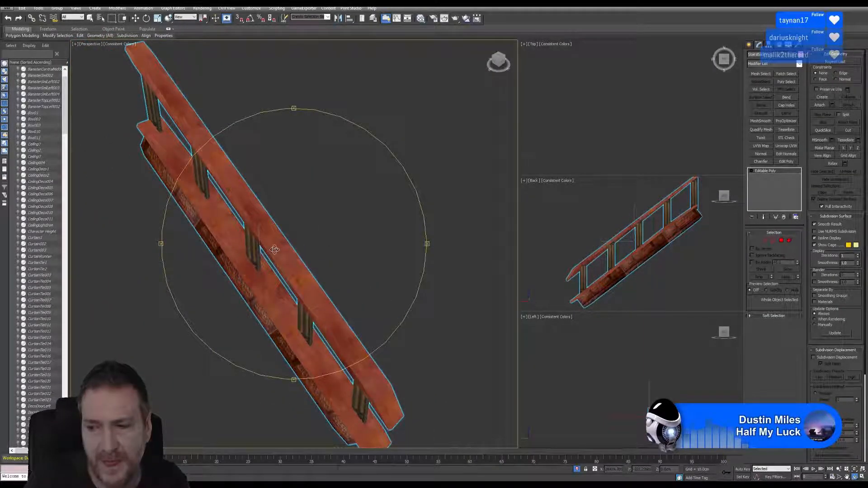
scroll(284, 248, "up", 6)
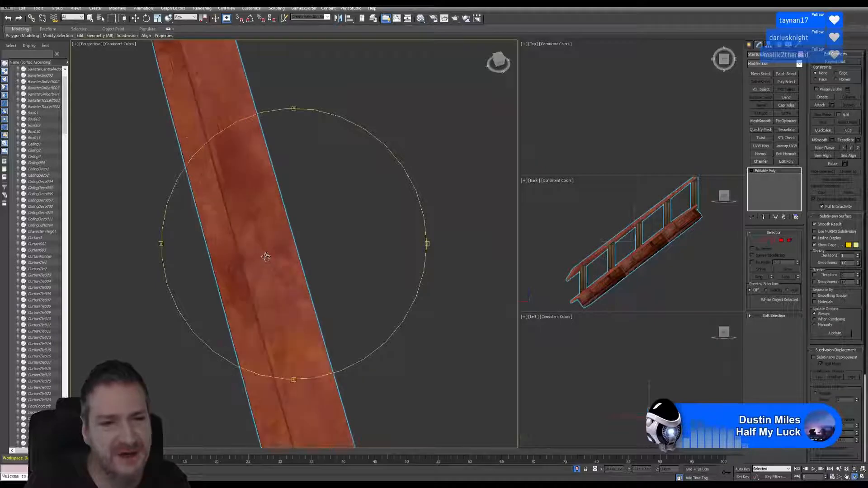
middle_click_drag(267, 259, 292, 242, "alt")
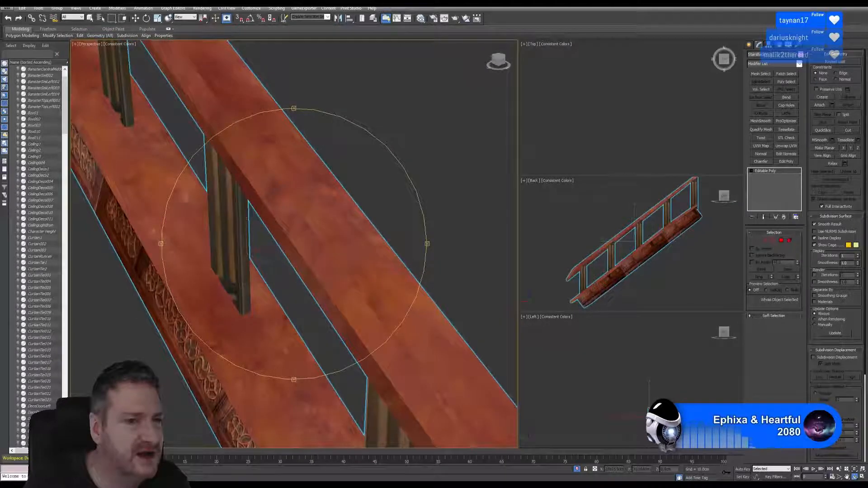
middle_click_drag(271, 190, 281, 220, "alt")
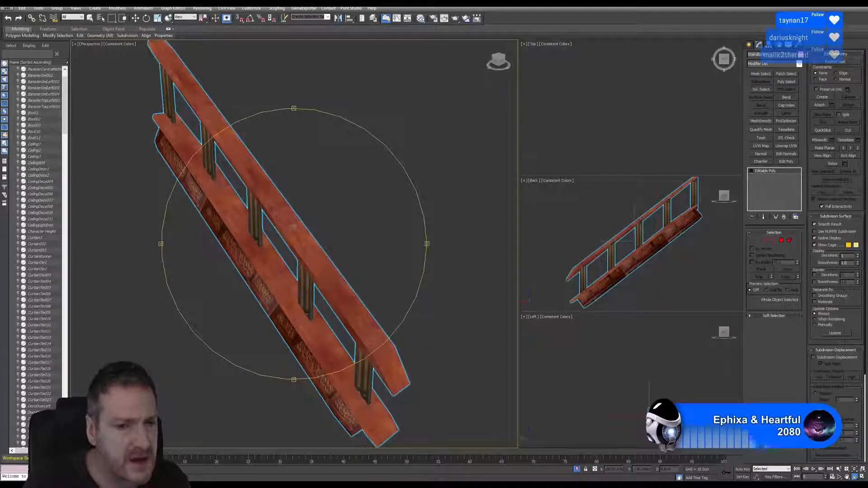
middle_click_drag(255, 255, 248, 233, "alt")
left_click_drag(248, 233, 315, 312)
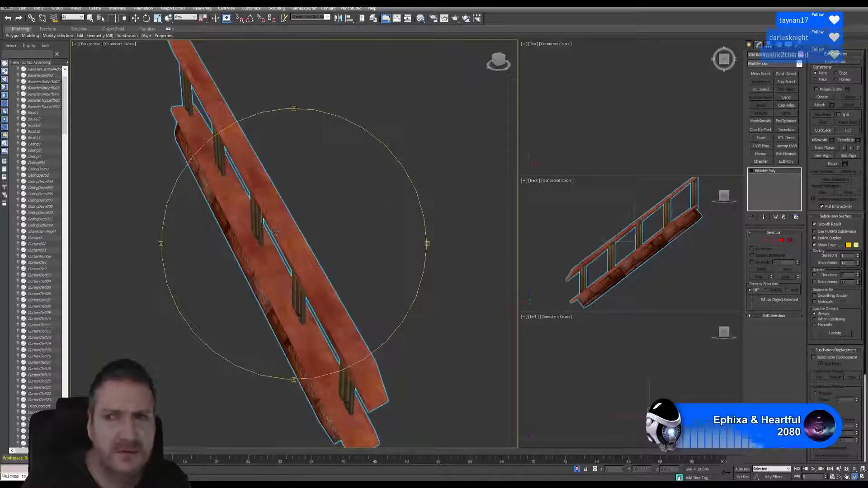
key("super+d")
key("super+d")
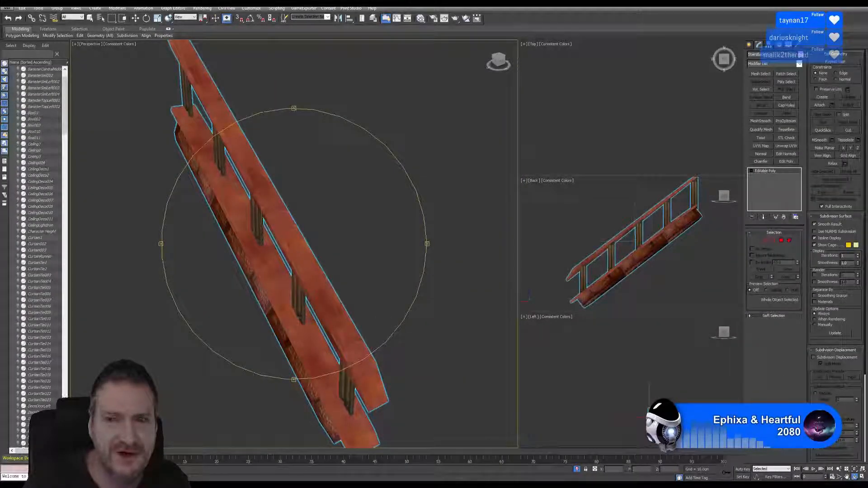
Switch to Unreal Editor and inspect the rails of the StairsBack mesh in its mesh editor, closing the editor when finished.
key("super+d")
key("super+d")
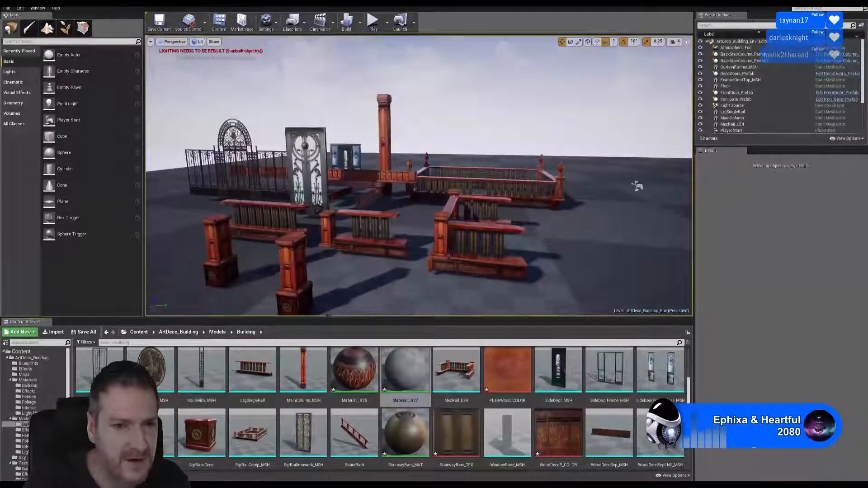
double_click(362, 436)
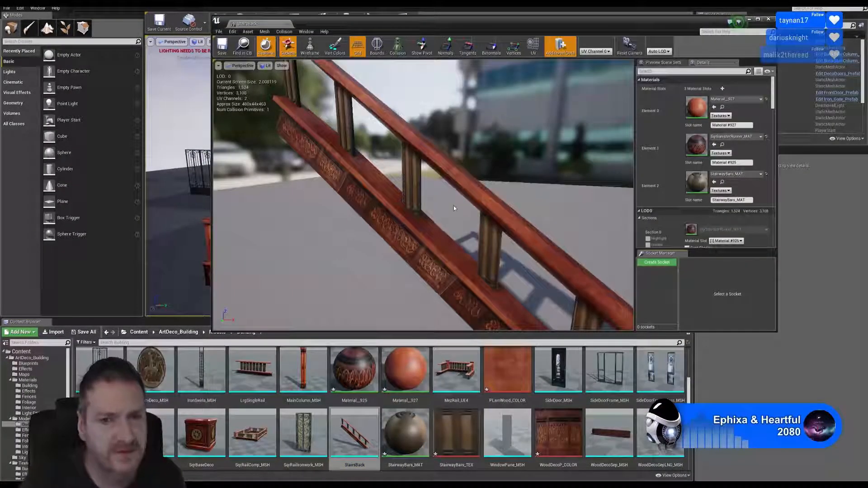
mouse_move(453, 209)
right_mouse_down()
mouse_move(434, 234)
mouse_move(453, 217)
mouse_move(457, 199)
mouse_move(445, 201)
right_mouse_up()
left_click_drag(423, 195, 469, 202)
left_click(769, 19)
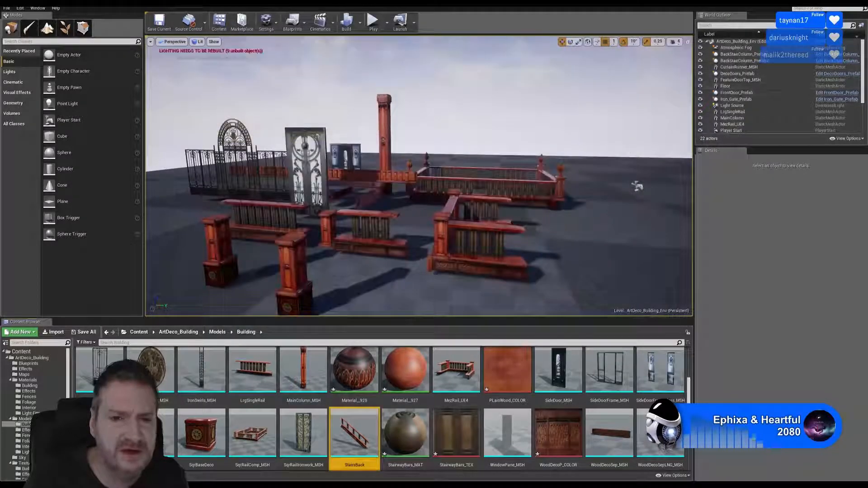
Fly through the level and examine the wood surfaces on the existing railings and posts up close.
left_click_drag(633, 184, 588, 177)
key("w")
right_click_drag(588, 177, 601, 199)
key("w")
key("d")
key("w")
key("w")
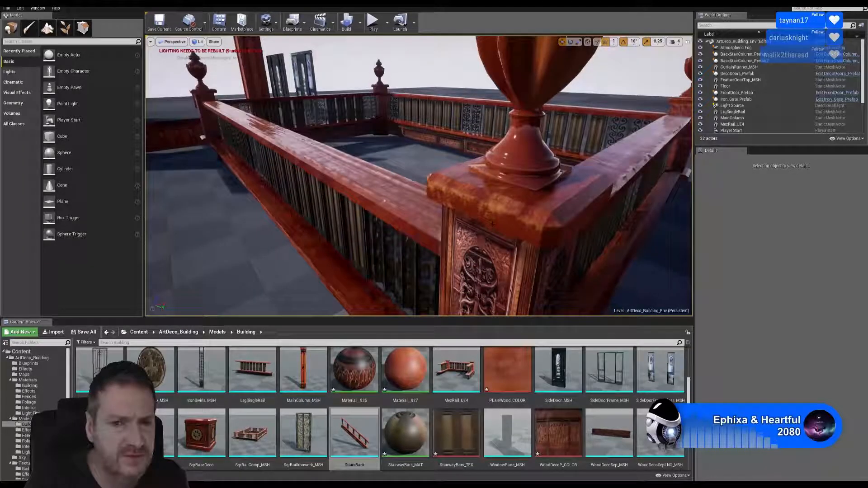
right_click_drag(486, 217, 479, 218)
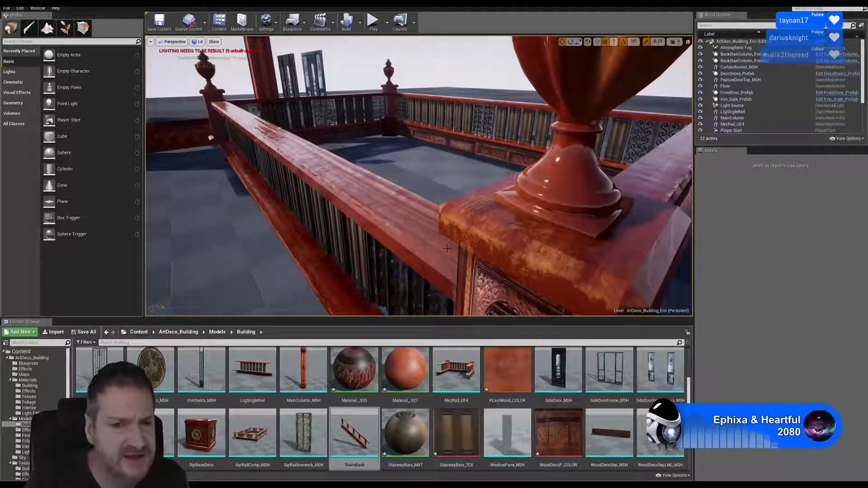
mouse_move(447, 248)
right_mouse_down()
mouse_move(479, 246)
mouse_move(445, 247)
mouse_move(450, 258)
right_mouse_up()
key("a")
key("s")
right_click_drag(344, 153, 292, 145)
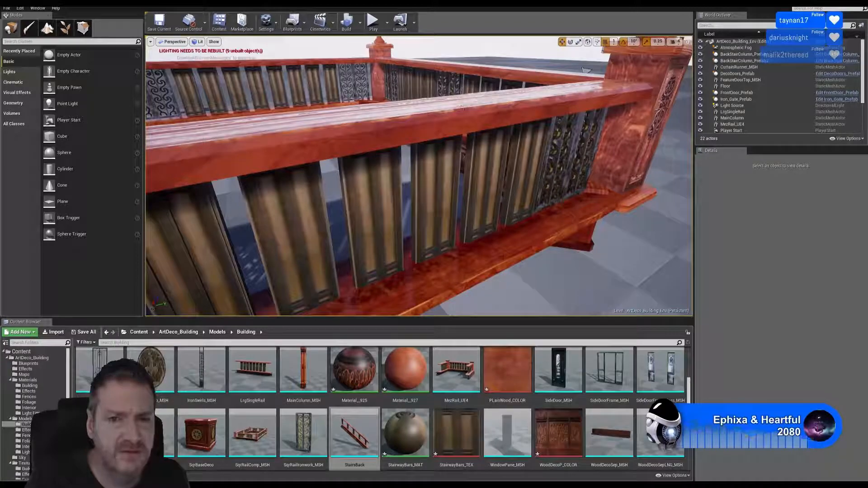
key("s")
right_click_drag(556, 227, 416, 256)
key("s")
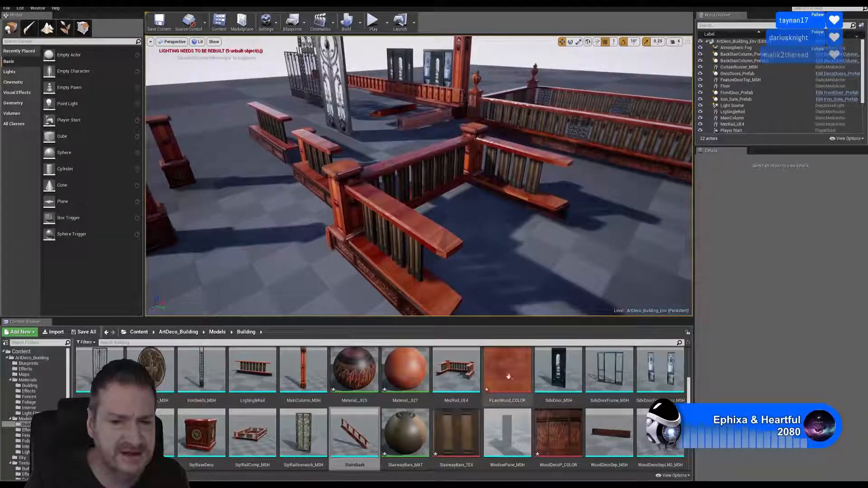
Reopen the StairsBack mesh, compare its handrail wood from several angles, and close the mesh editor.
left_click(357, 430)
double_click(357, 430)
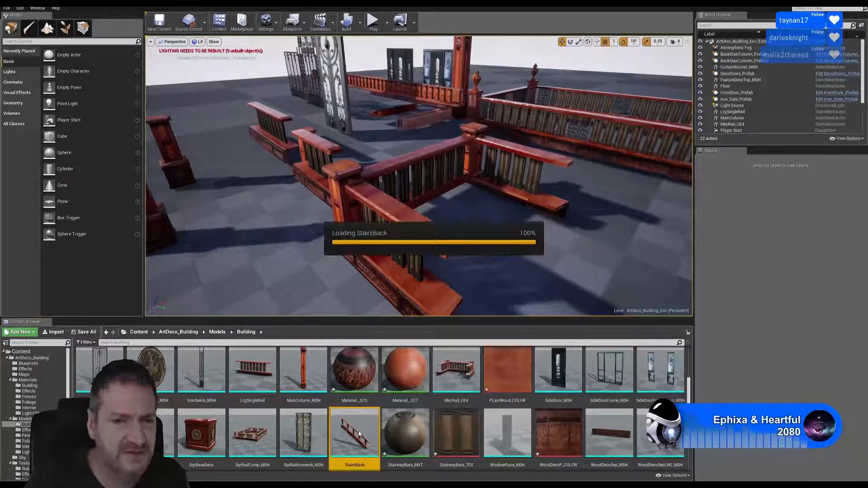
left_click_drag(423, 194, 484, 194)
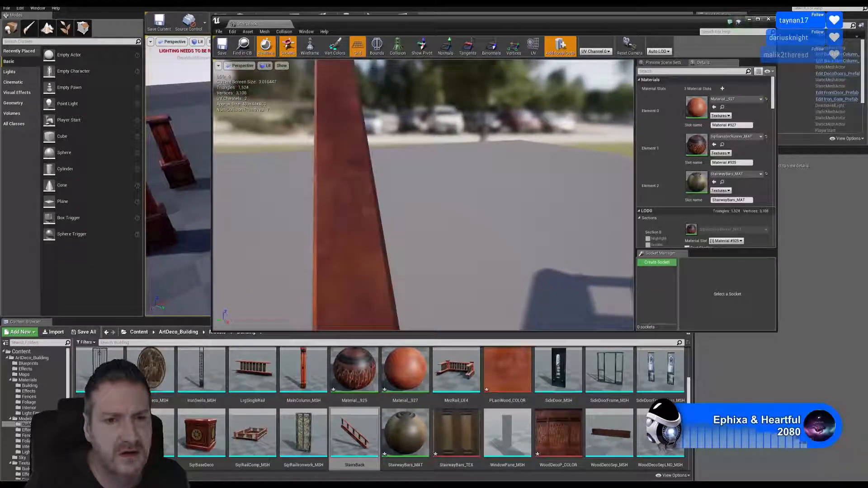
left_click_drag(423, 194, 493, 217)
left_click_drag(385, 186, 421, 190)
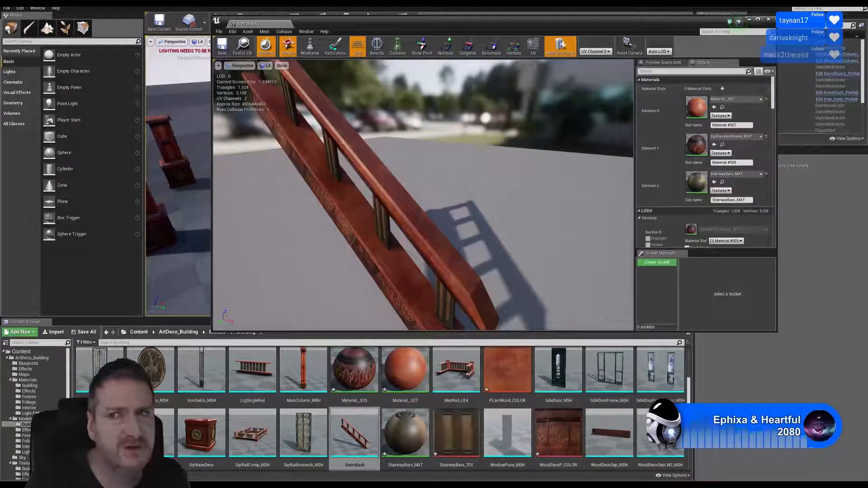
left_click(768, 19)
Minimize Unreal Editor, launch Knald and show its 3D preview window.
left_click(830, 8)
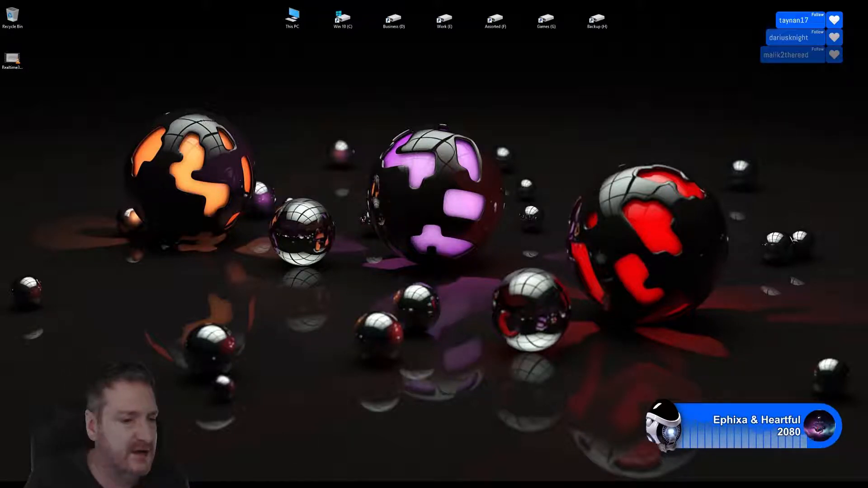
key("super")
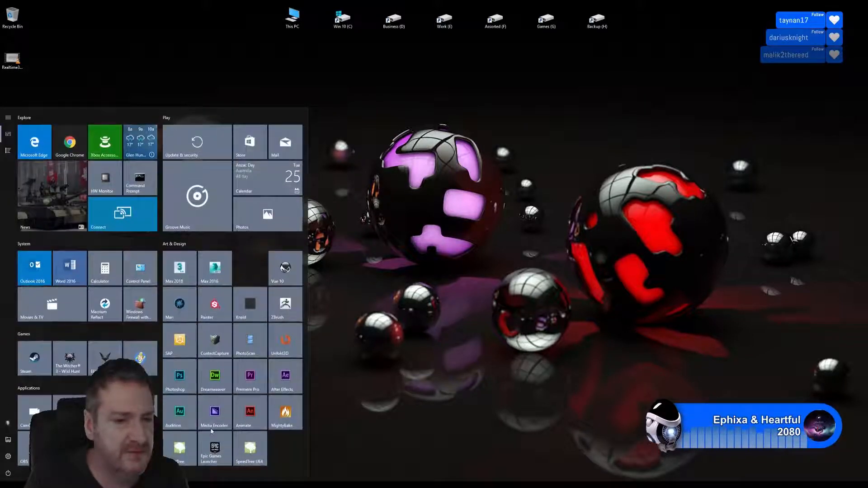
left_click(248, 317)
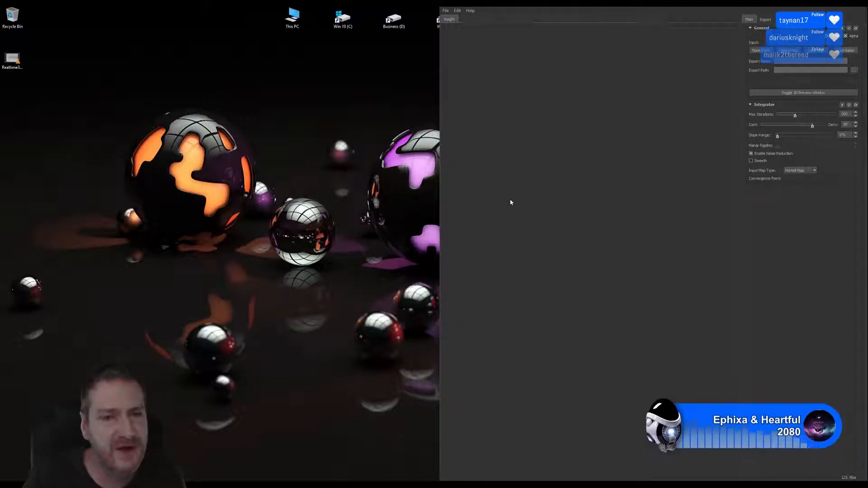
left_click(807, 93)
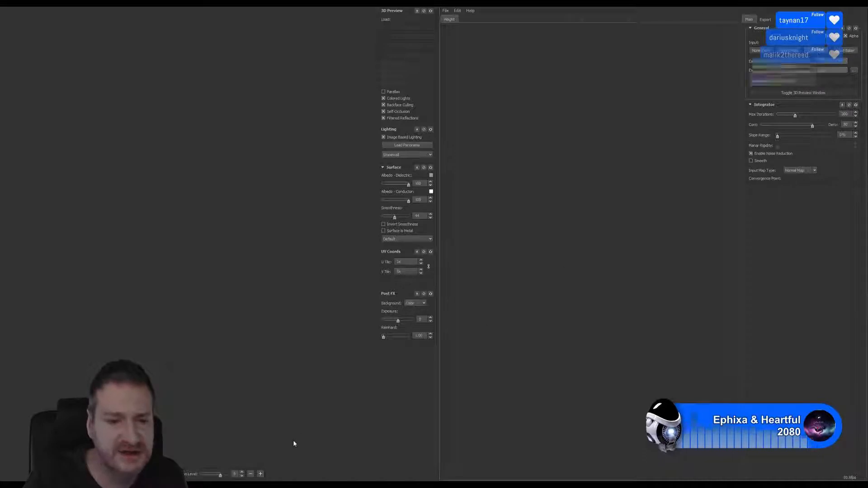
Switch to 3ds Max and pick the railing's material into the Slate Material Editor.
mouse_move(258, 486)
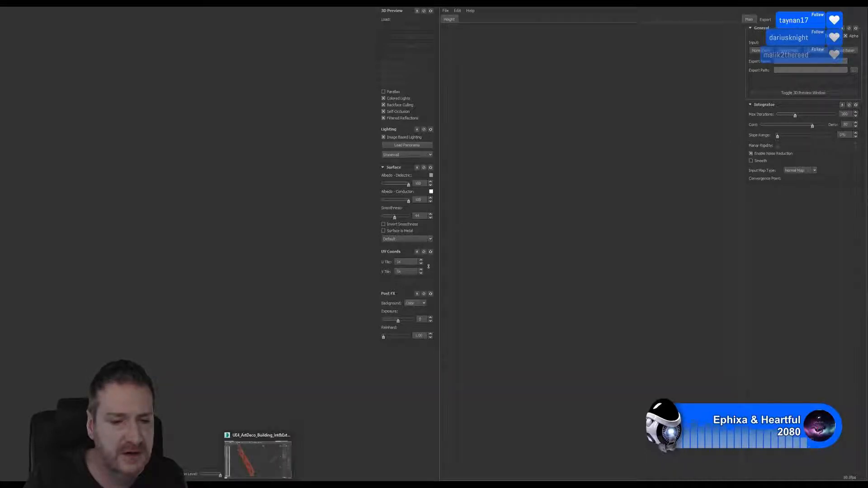
left_click(258, 486)
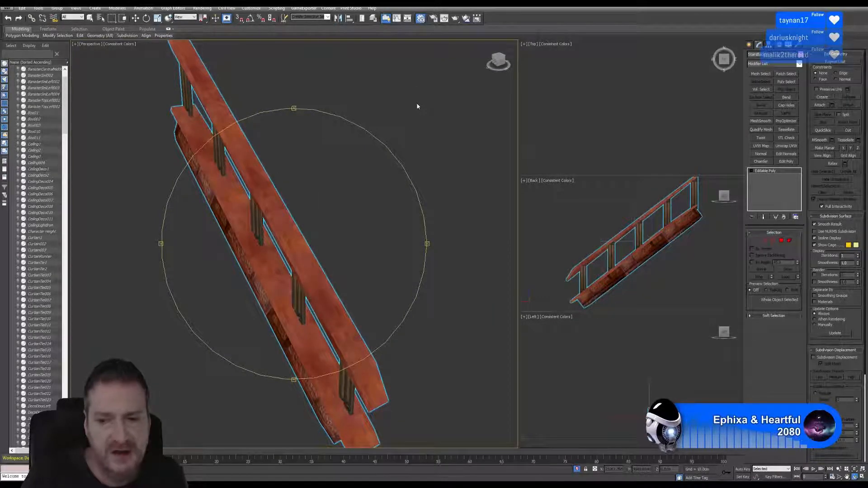
key("m")
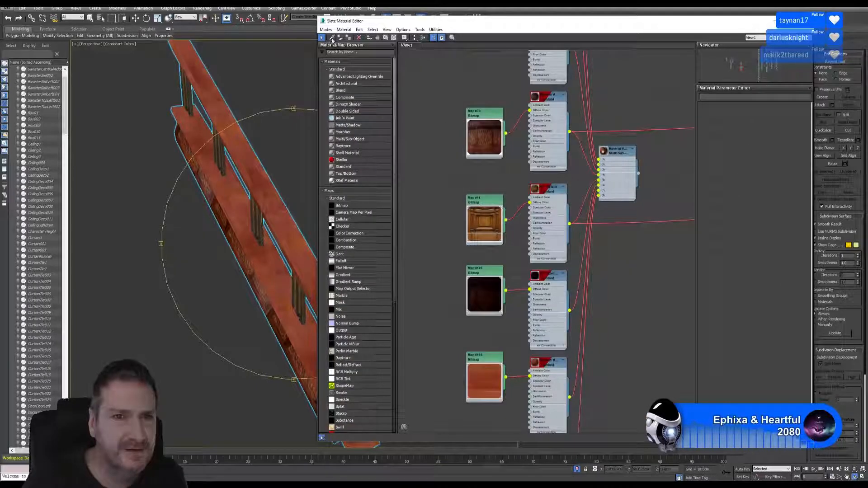
left_click(332, 37)
left_click(271, 190)
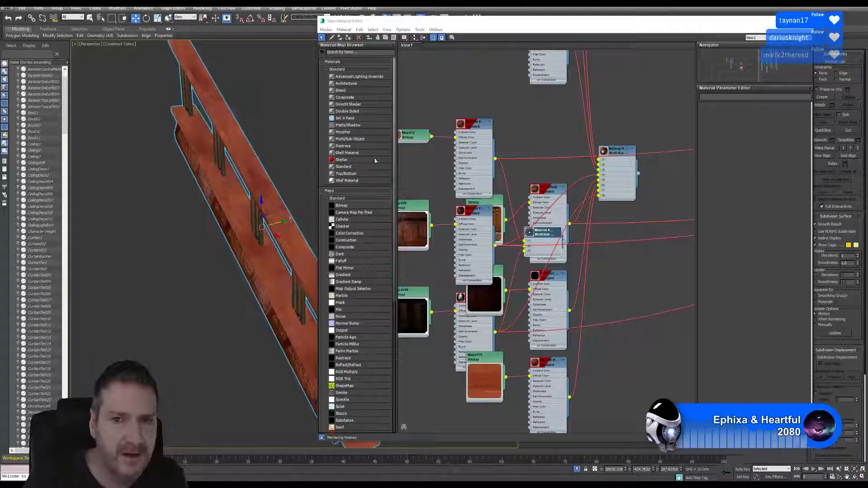
Enlarge the plain wood bitmap node Map #32 and open its parameters to identify the source texture.
scroll(424, 155, "up", 4)
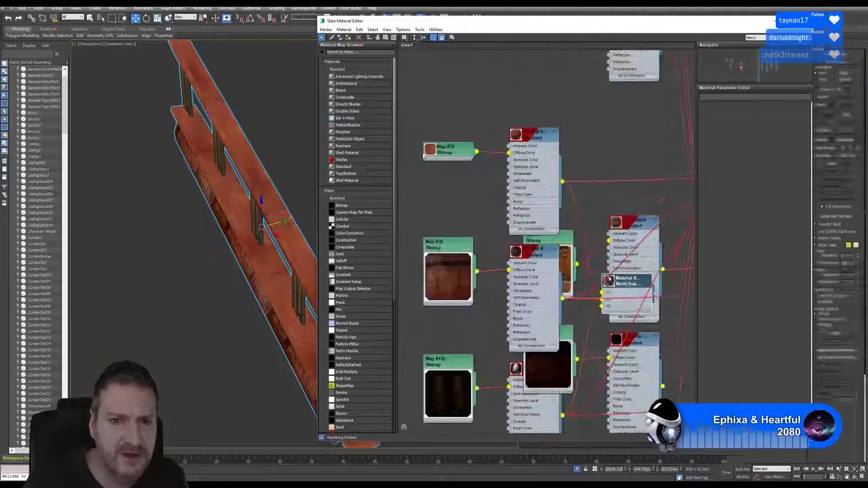
scroll(424, 155, "up", 2)
double_click(432, 149)
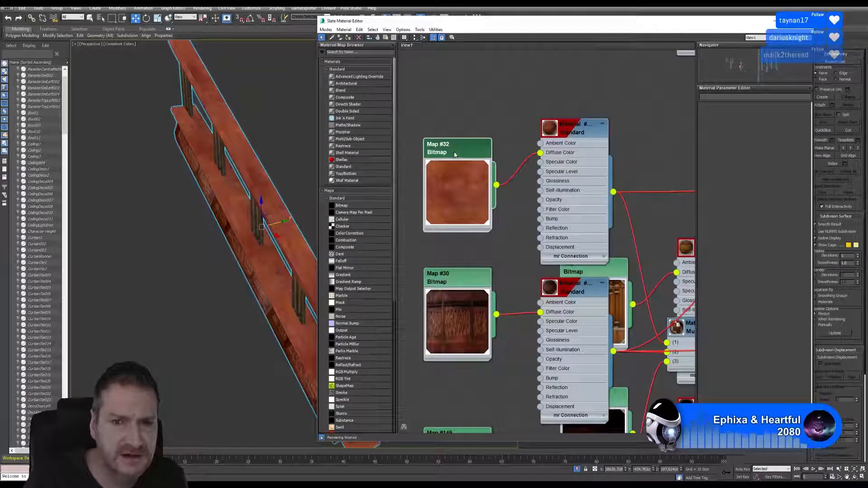
double_click(455, 154)
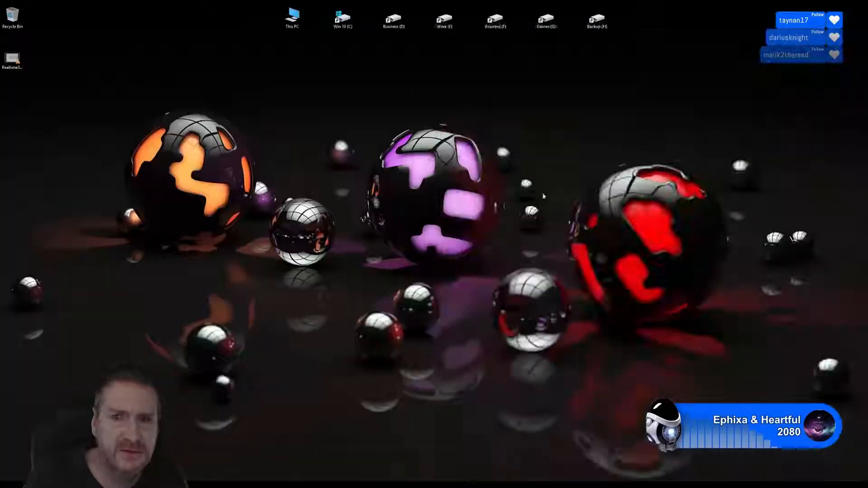
Launch Photoshop and open PLainWood_COLOR.TGA from the ArtDeco Building Deco_Model folder on the Work (E:) drive.
key("super")
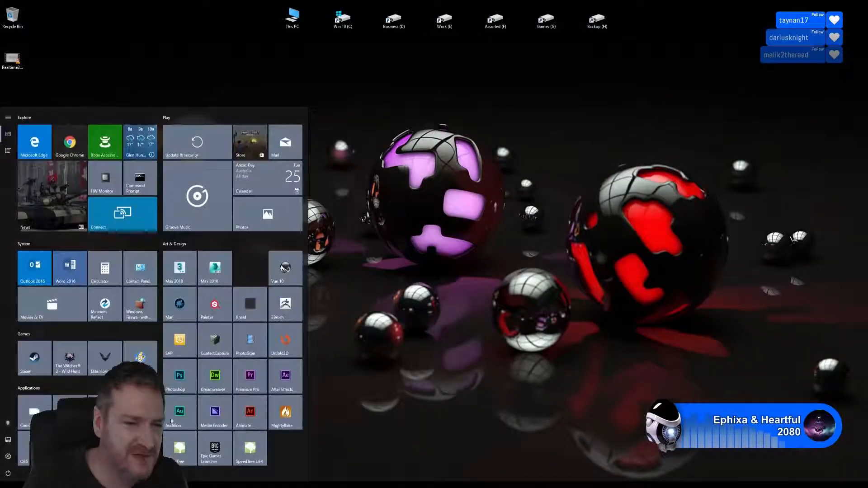
key("super")
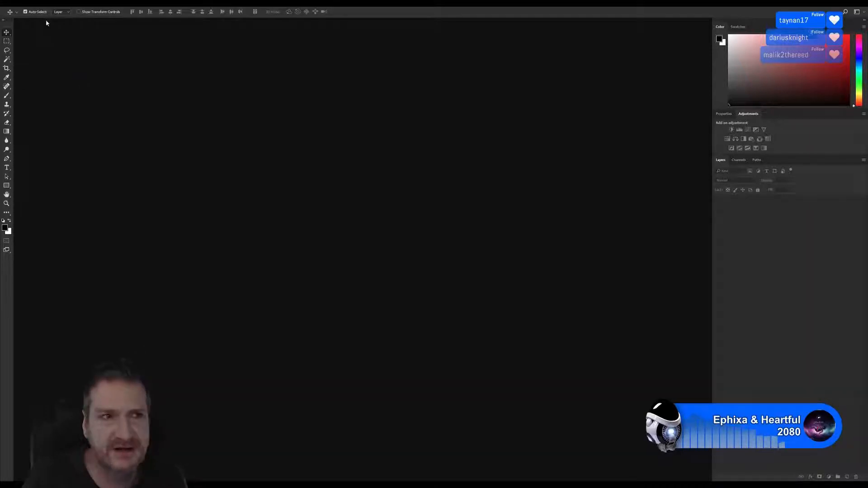
left_click(21, 7)
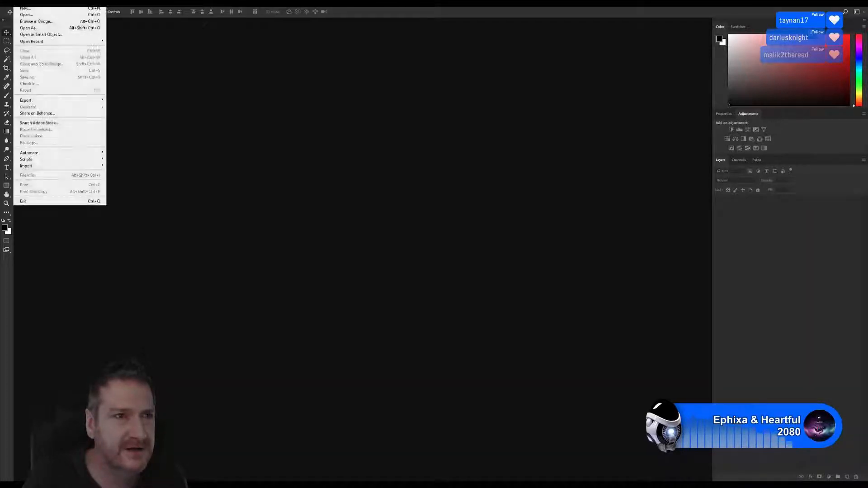
left_click(28, 13)
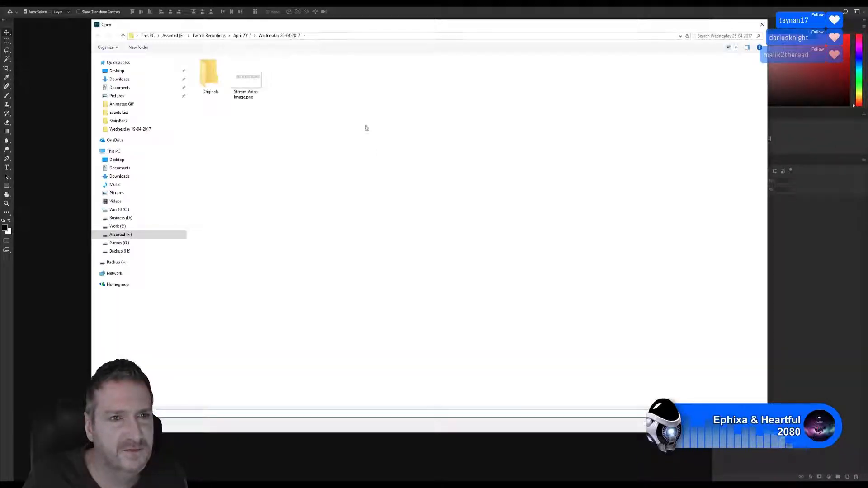
left_click(118, 227)
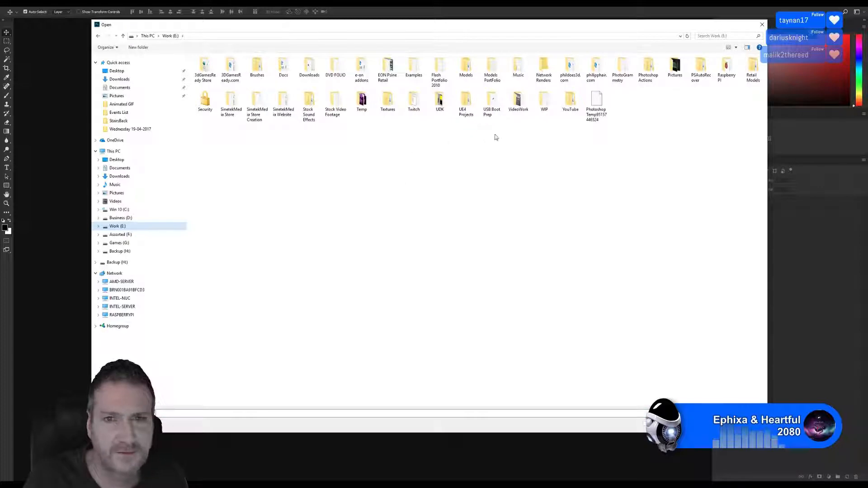
double_click(465, 103)
double_click(230, 68)
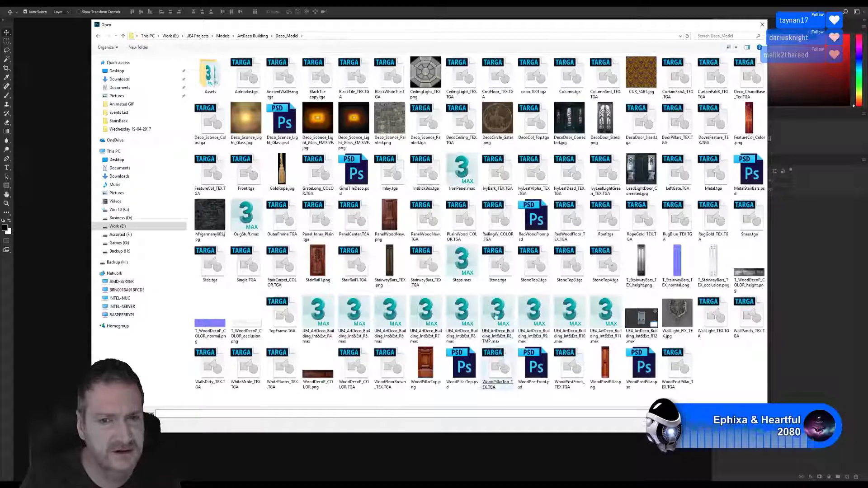
double_click(461, 225)
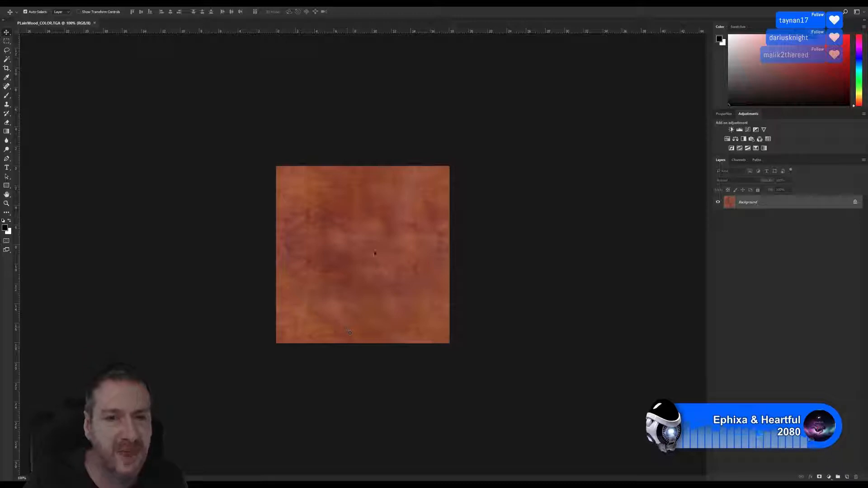
Save the plain wood texture as a PNG named PLainWood_COLOR.png in the Deco_Model folder.
left_click(25, 9)
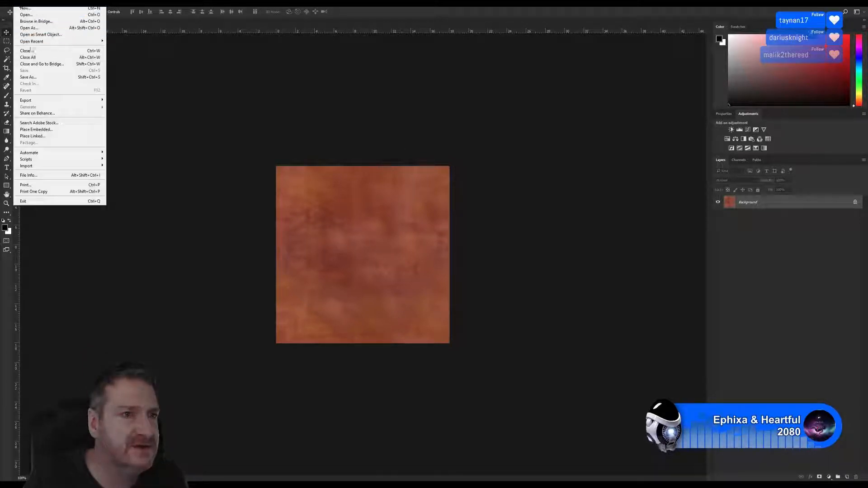
left_click(90, 81)
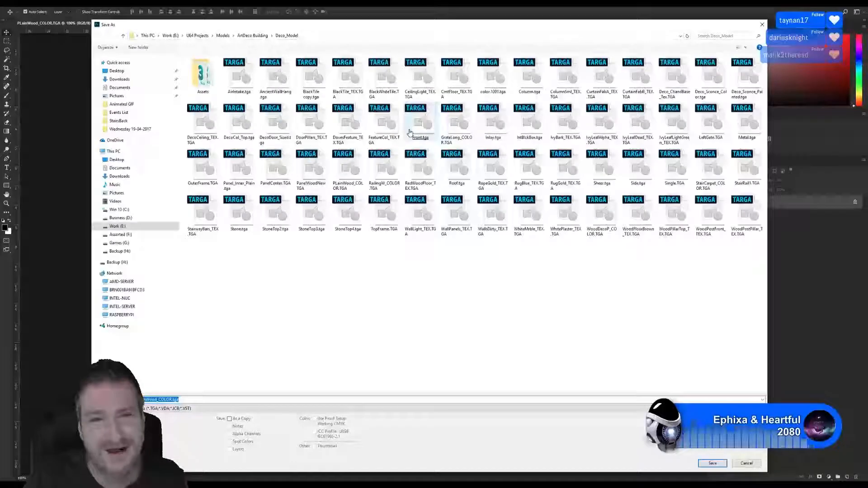
left_click(189, 409)
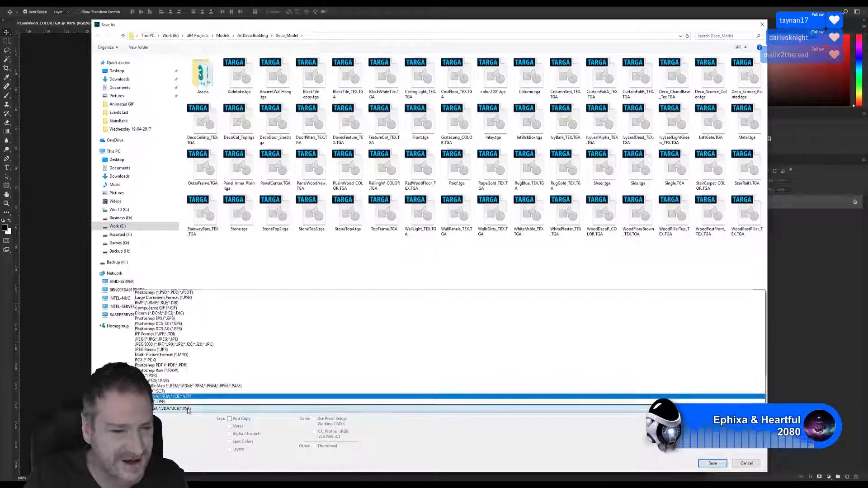
left_click(182, 382)
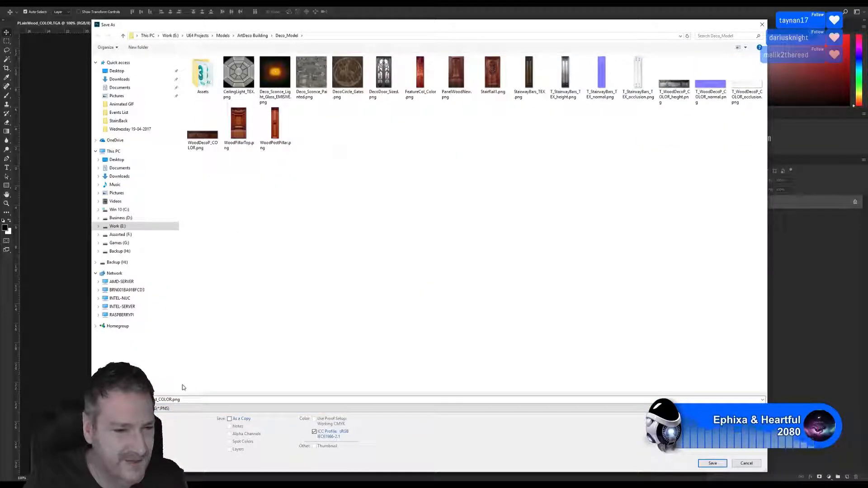
left_click(713, 464)
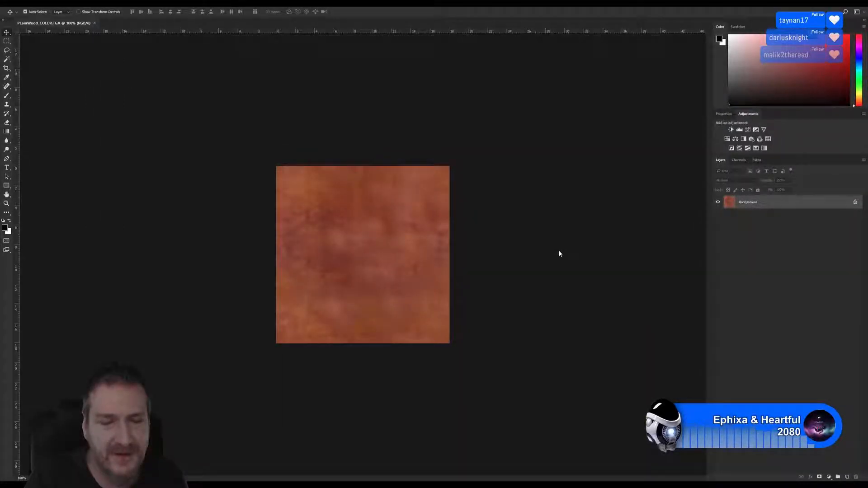
Finish saving the plain wood PNG, close the image and switch to Knald.
left_click(456, 154)
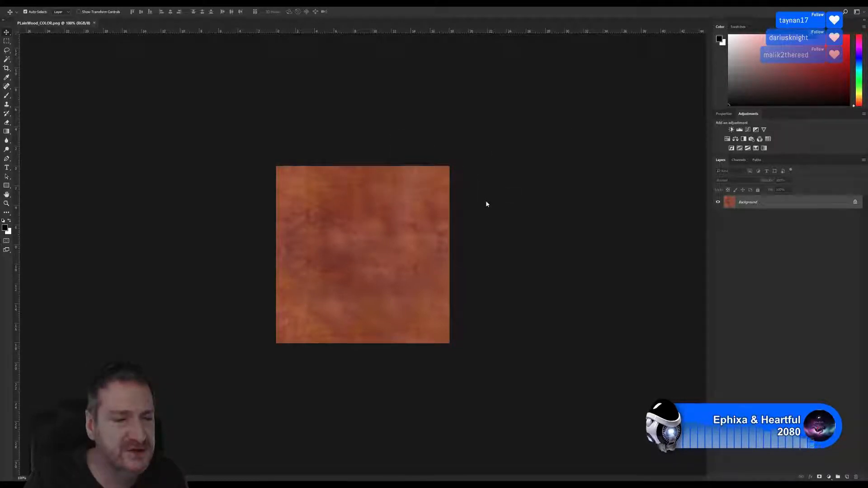
key("ctrl+w")
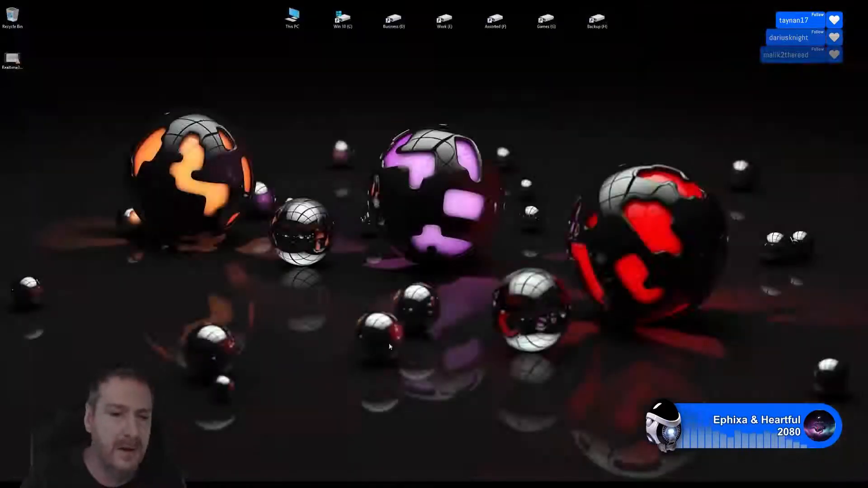
key("alt+Tab")
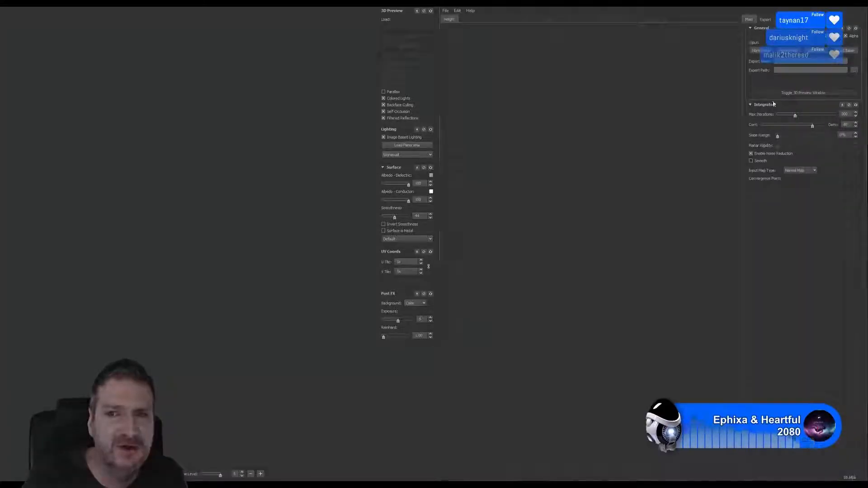
Load PLainWood_COLOR.png from the ArtDeco Building Deco_Model folder on Work (E:) as the color map and preview it on a flat plane.
double_click(574, 126)
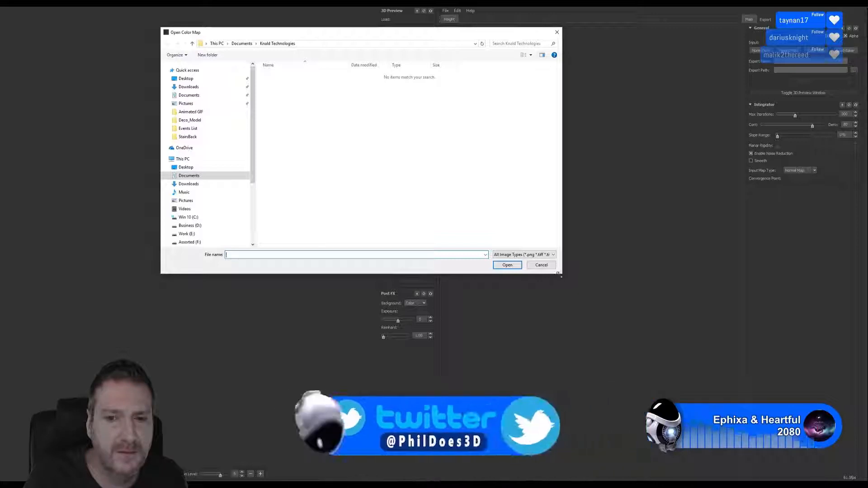
left_click_drag(562, 273, 667, 366)
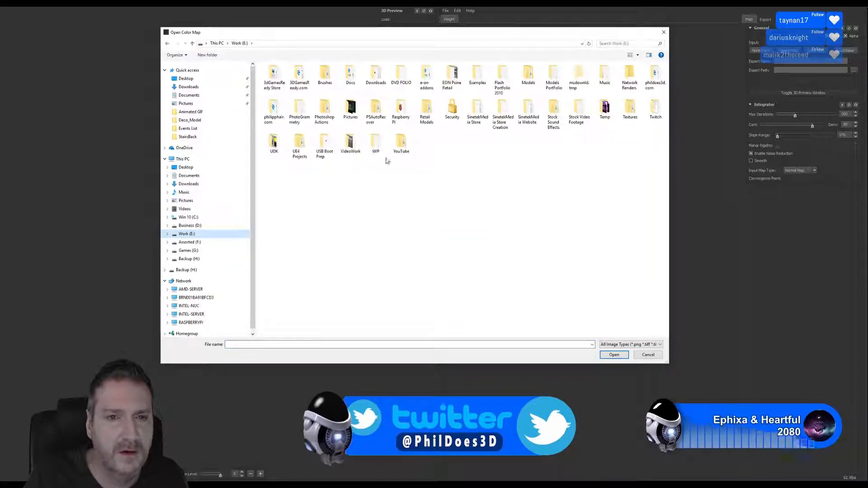
double_click(298, 145)
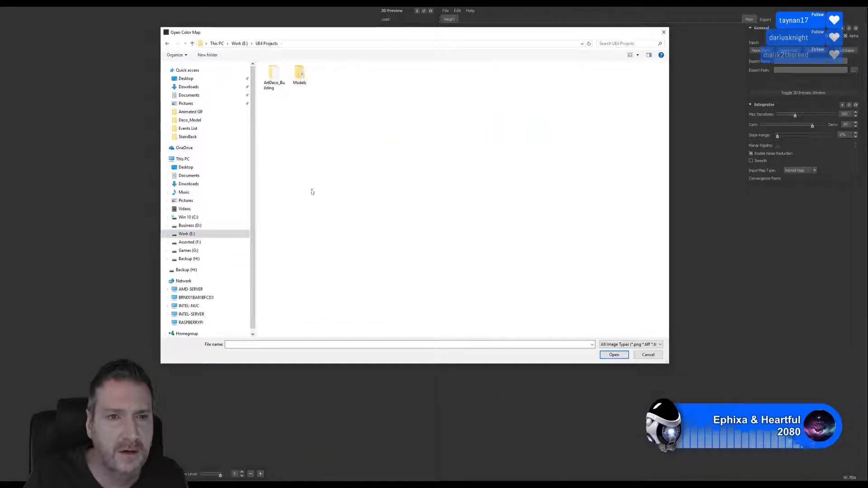
double_click(304, 82)
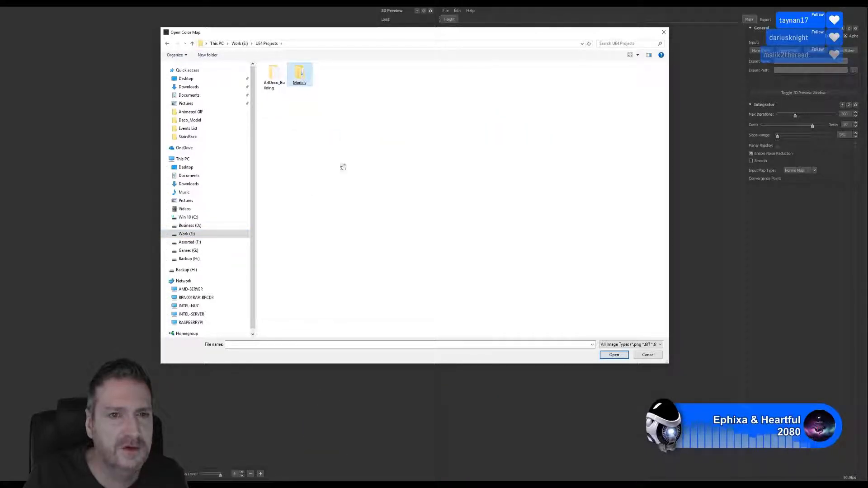
double_click(275, 74)
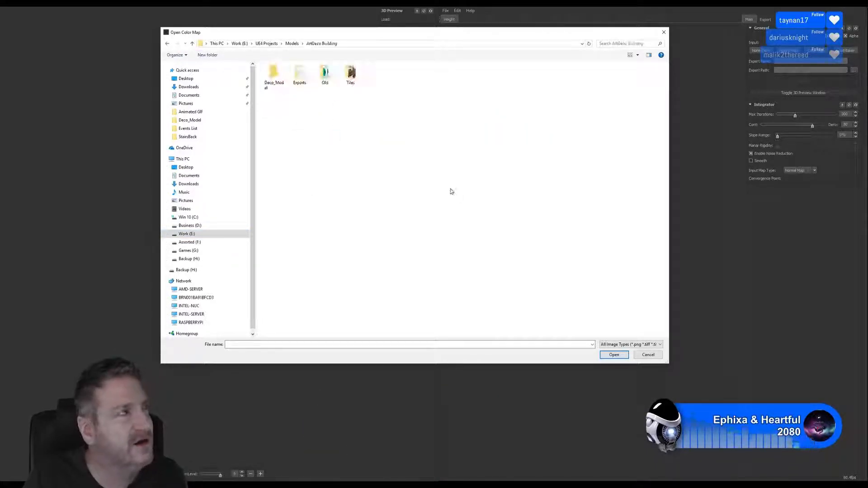
left_click(274, 77)
key("Return")
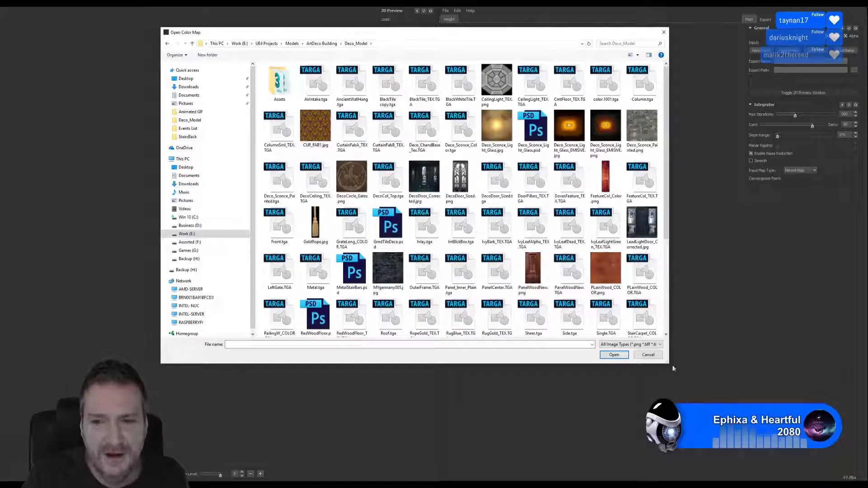
left_click_drag(668, 363, 751, 410)
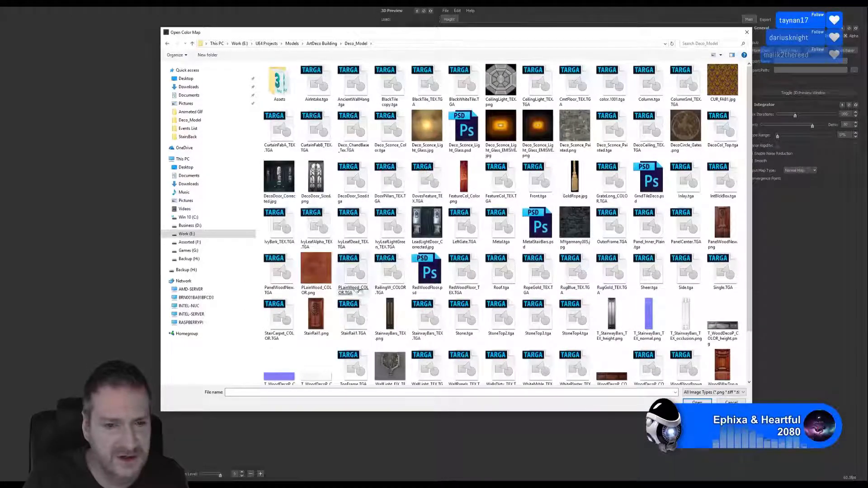
double_click(317, 270)
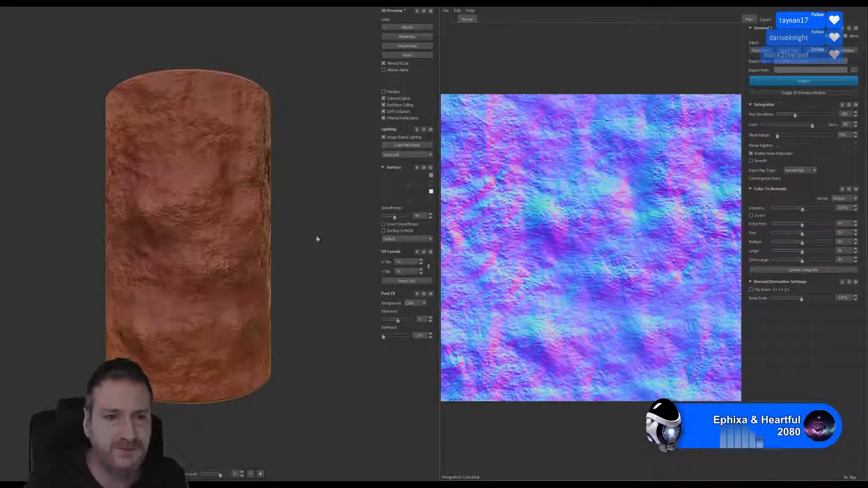
left_click_drag(184, 218, 210, 116)
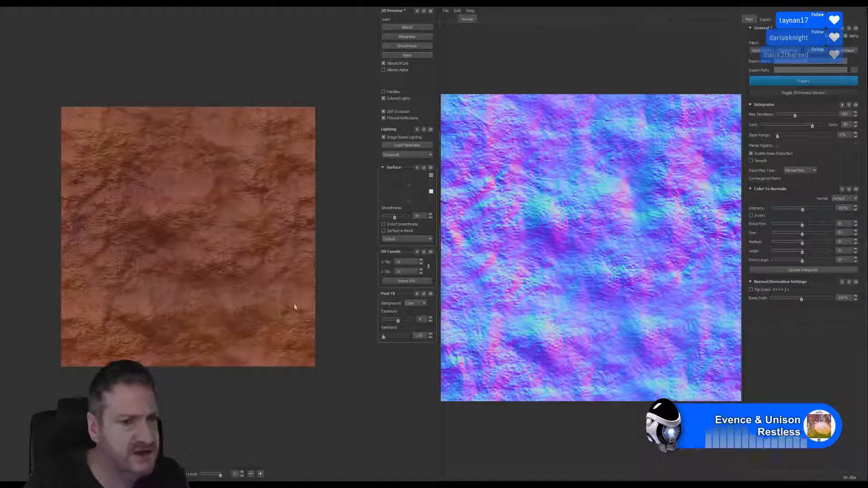
left_click_drag(286, 294, 95, 333)
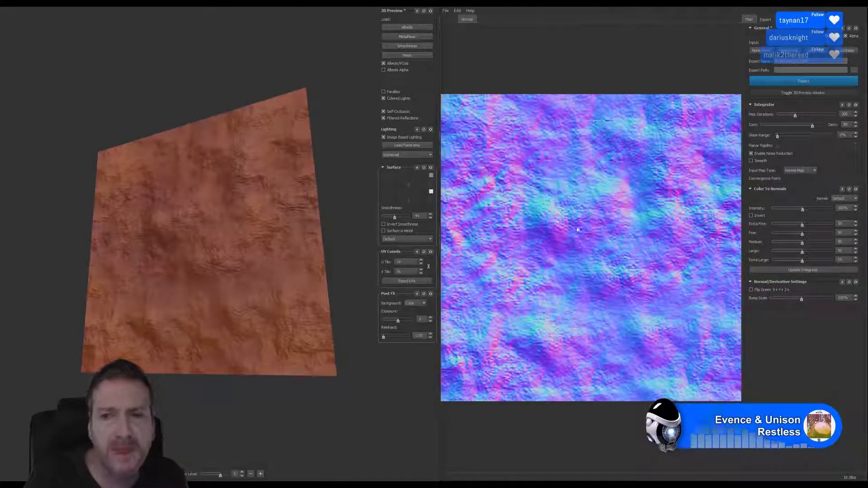
Set the export path to the Deco_Model folder under UE4 Projects, Models, ArtDeco Building on the Work (E:) drive.
left_click(855, 72)
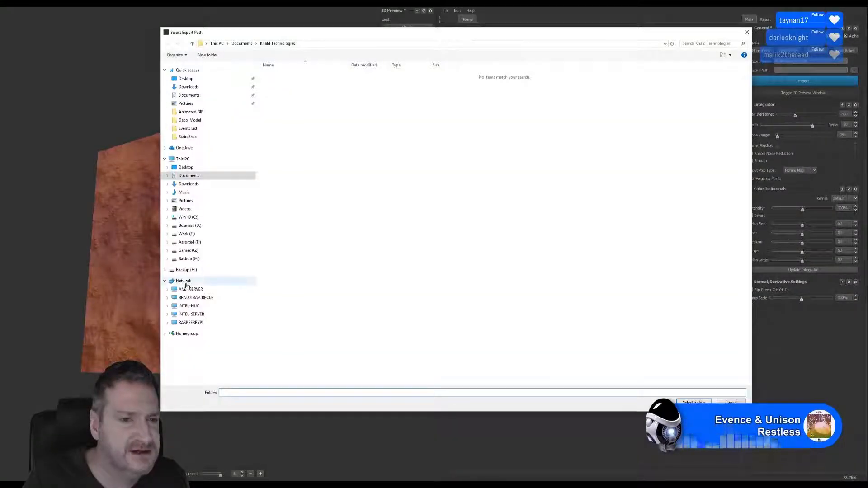
left_click(188, 236)
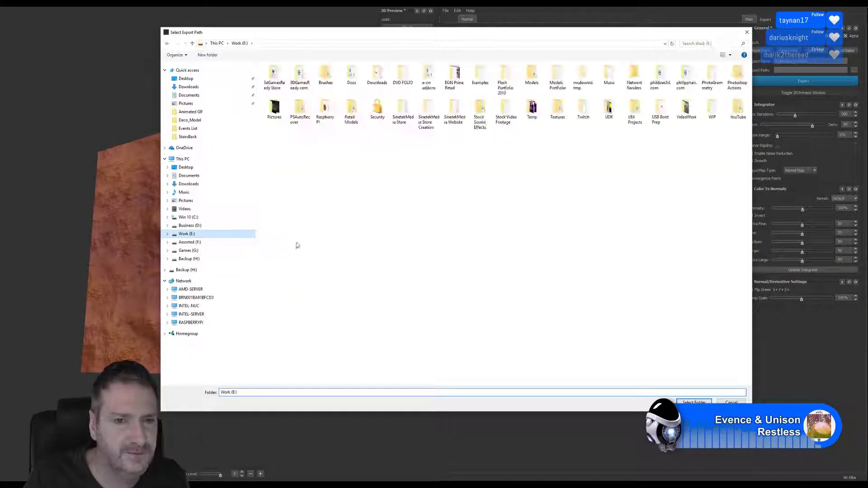
double_click(635, 111)
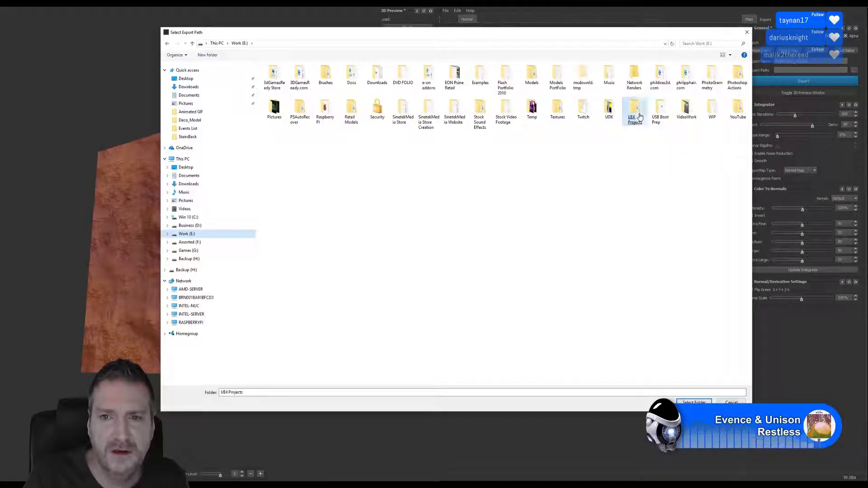
double_click(274, 76)
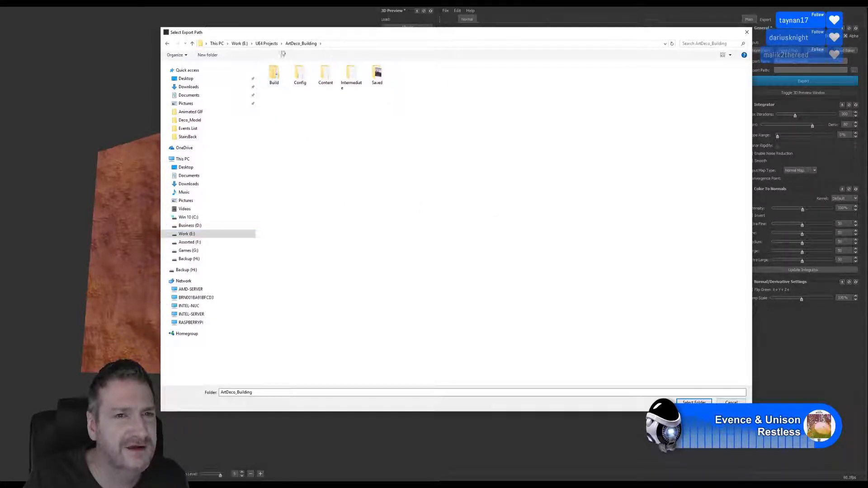
left_click(266, 43)
double_click(301, 77)
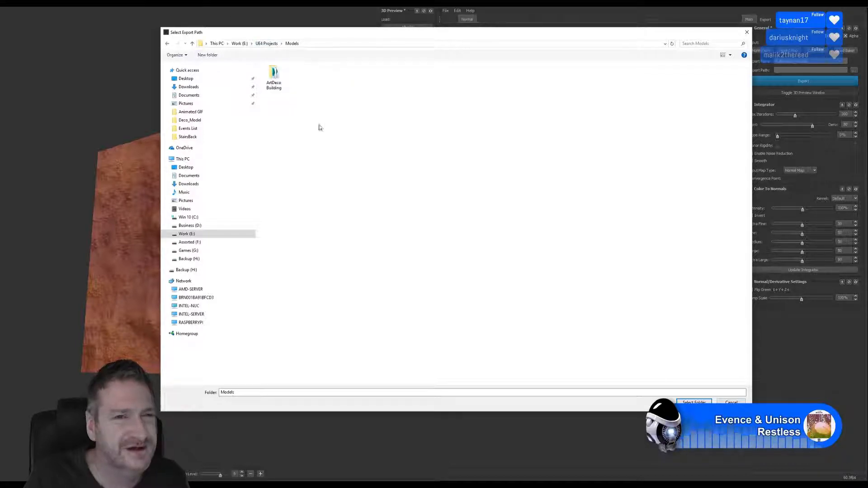
key("Return")
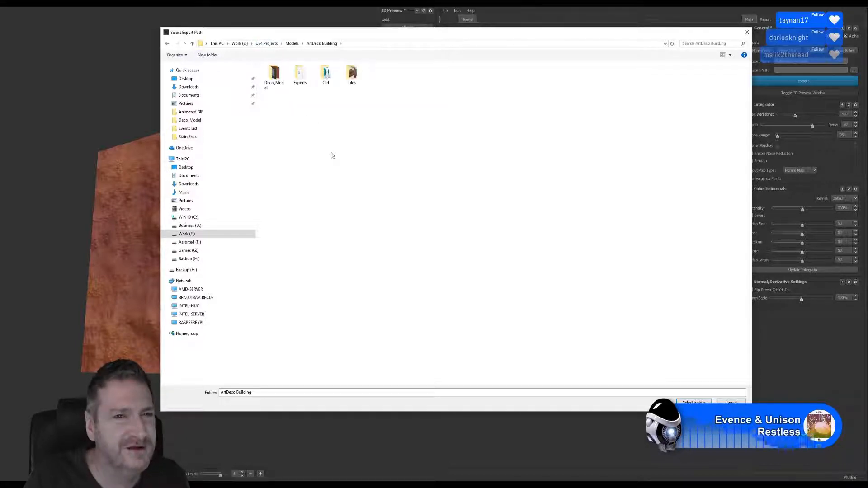
double_click(277, 79)
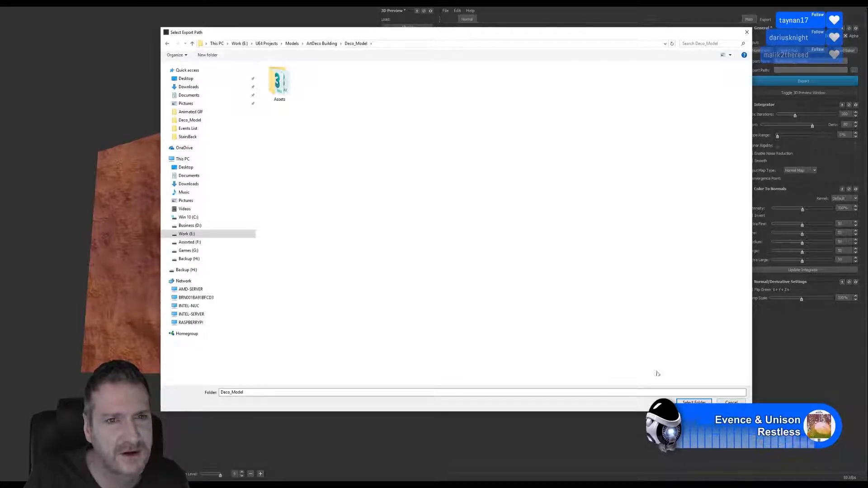
left_click(694, 402)
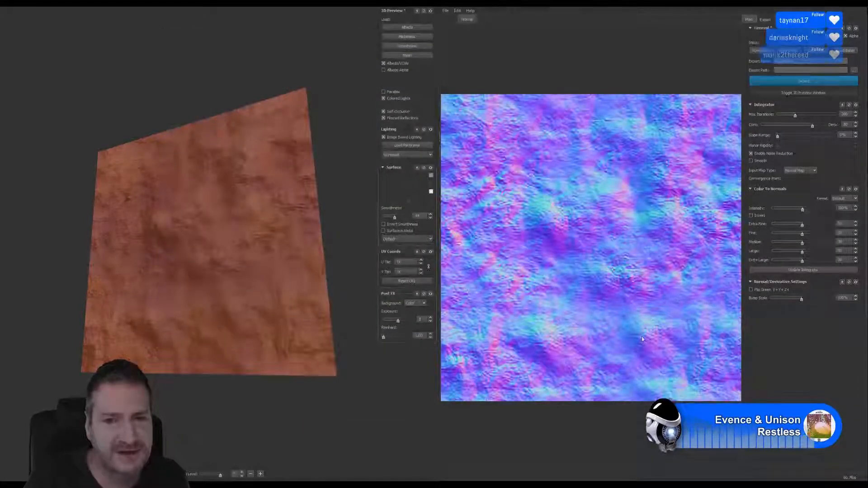
Soften the wood's normal map by lowering all Color To Normals detail levels, with Extra Fine about 12 and Extra Large at 1.
left_click_drag(802, 260, 773, 261)
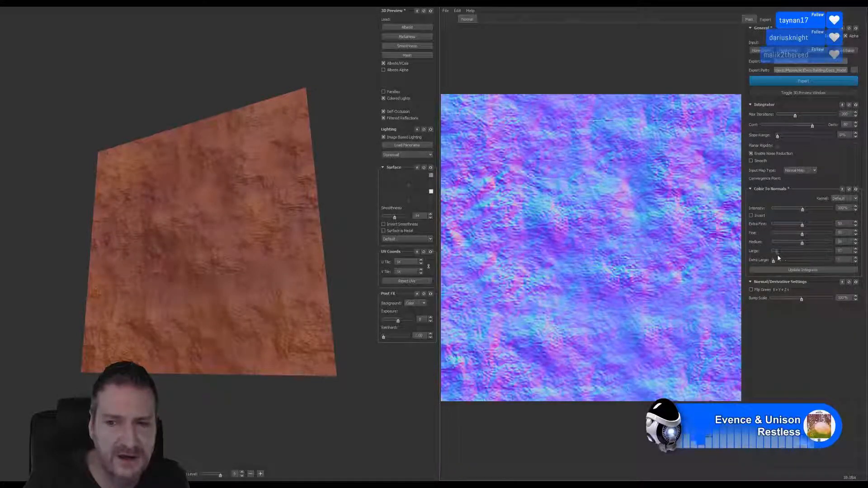
mouse_move(788, 245)
left_mouse_down()
mouse_move(777, 247)
mouse_move(778, 233)
left_mouse_up()
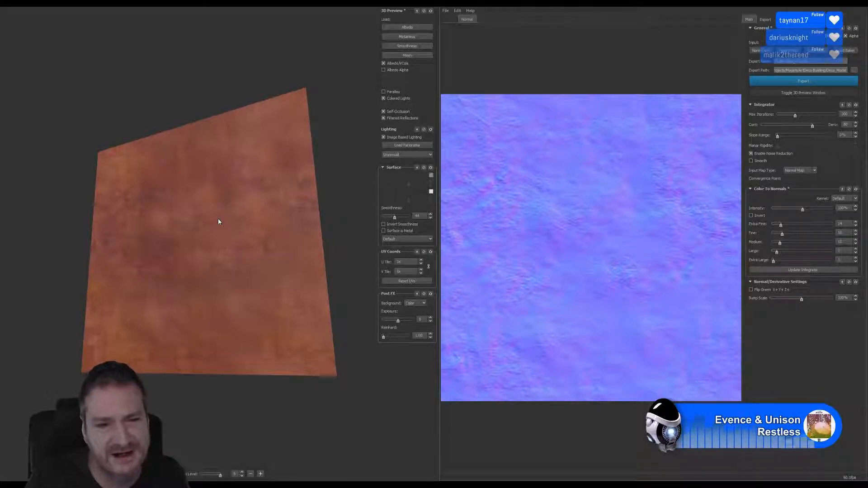
mouse_move(210, 244)
left_mouse_down()
mouse_move(215, 223)
mouse_move(197, 258)
mouse_move(222, 236)
left_mouse_up()
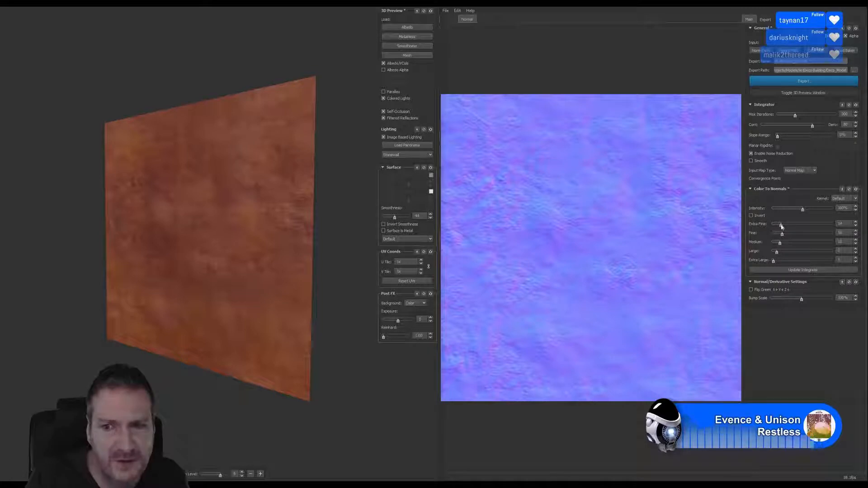
left_click_drag(781, 225, 810, 224)
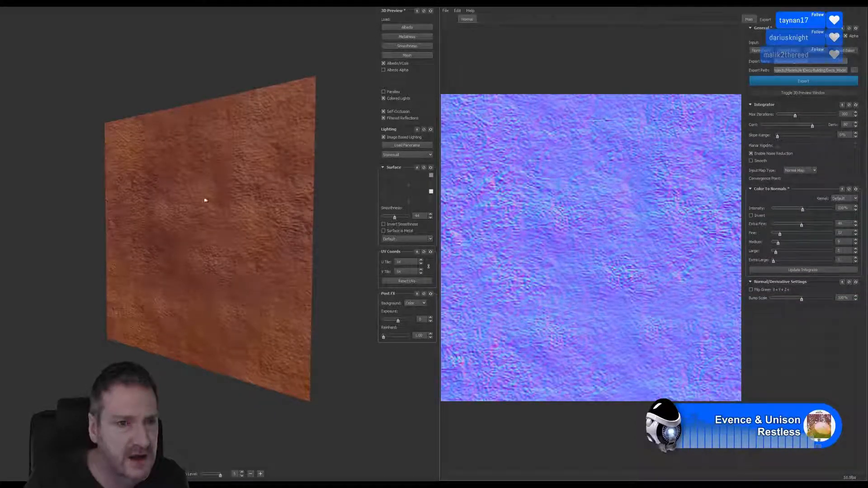
left_click_drag(238, 222, 235, 238)
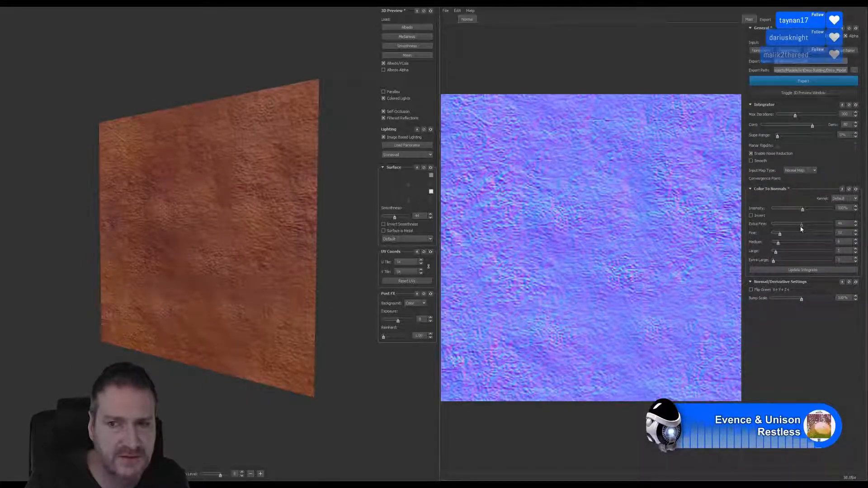
left_click_drag(794, 229, 777, 230)
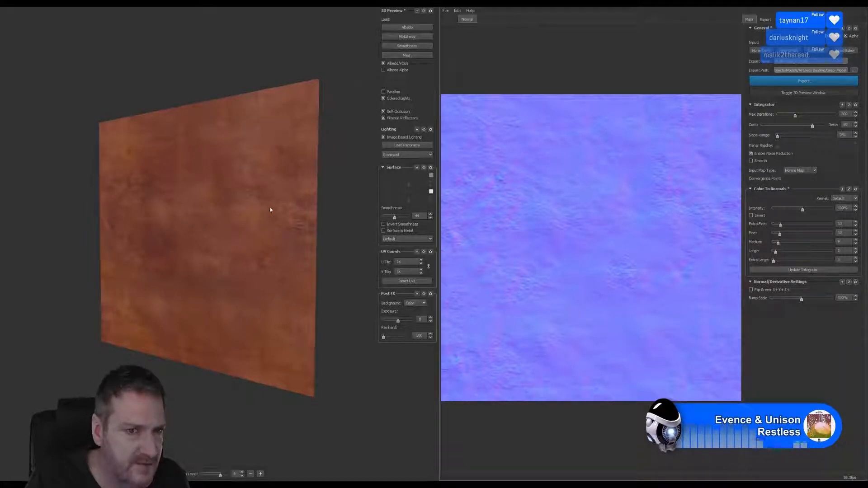
scroll(242, 157, "up", 3)
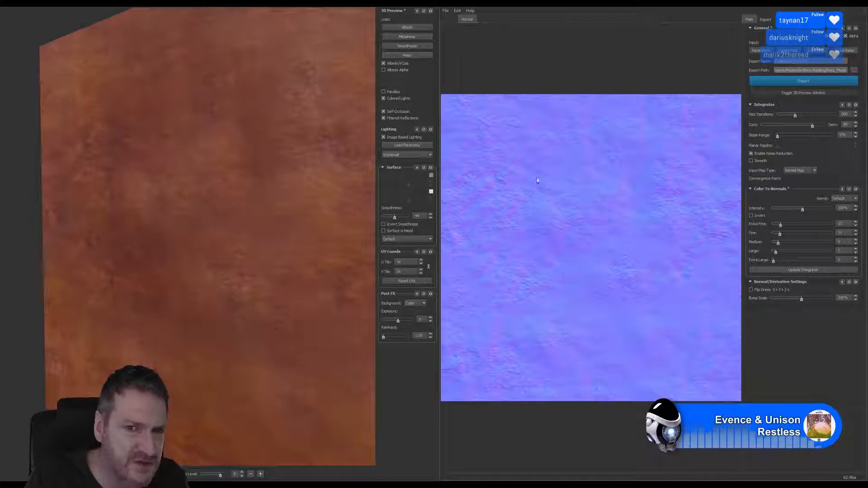
mouse_move(210, 285)
left_mouse_down()
mouse_move(229, 262)
mouse_move(199, 265)
mouse_move(198, 280)
mouse_move(240, 273)
mouse_move(221, 259)
mouse_move(233, 250)
mouse_move(254, 254)
mouse_move(215, 276)
mouse_move(235, 271)
mouse_move(213, 273)
mouse_move(216, 285)
left_mouse_up()
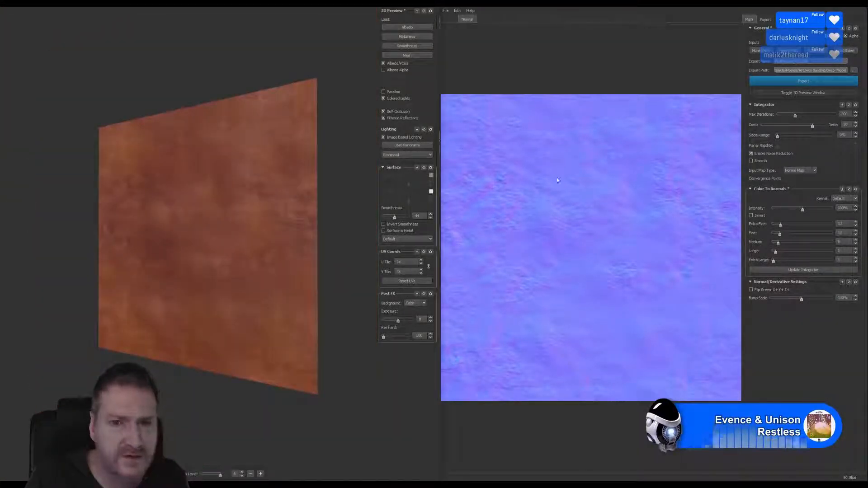
Update the integrator from the softened normals and review the generated height, derivative, AO and convexity maps.
left_click(803, 270)
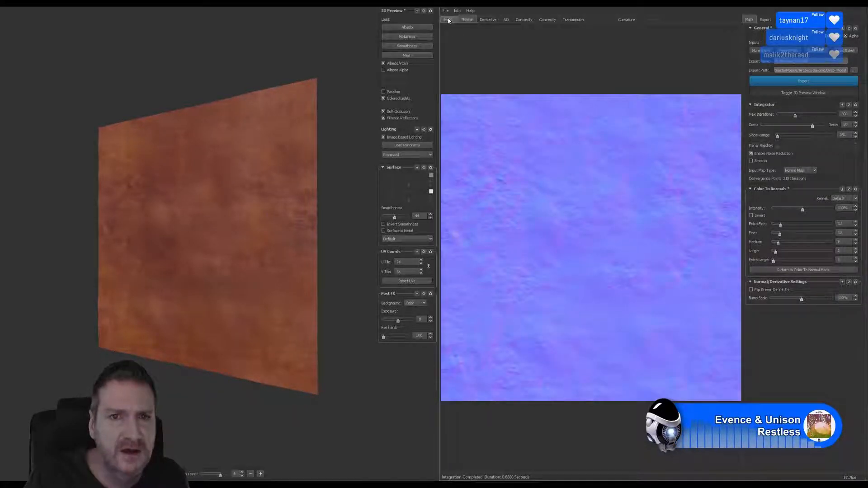
left_click(449, 20)
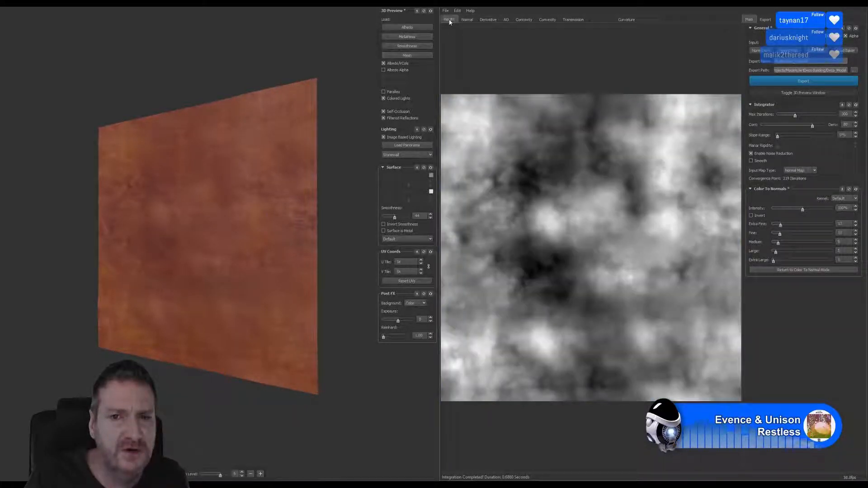
left_click(488, 20)
left_click(510, 21)
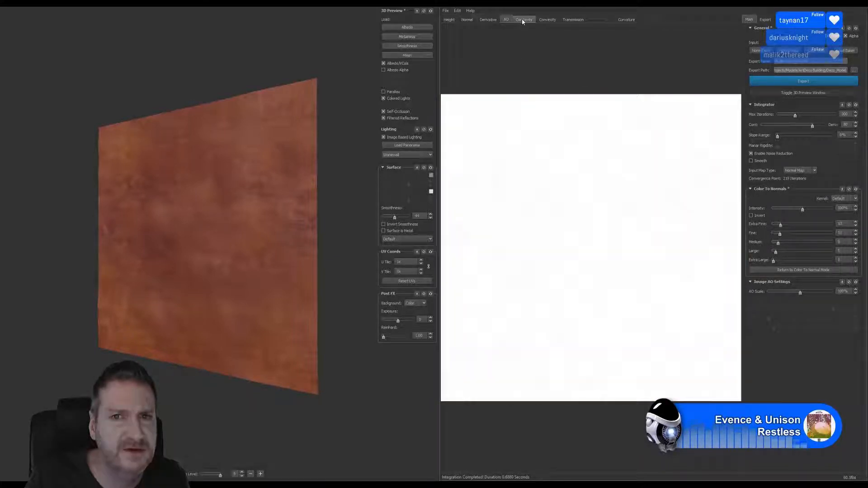
left_click(546, 20)
Raise the AO Scale until the ambient occlusion map shows surface detail, and return to the normal map.
left_click(506, 20)
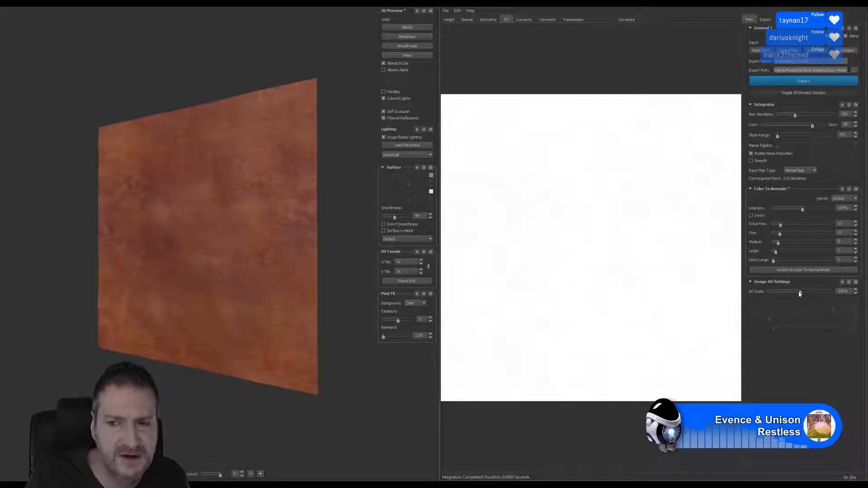
left_click_drag(799, 290, 814, 291)
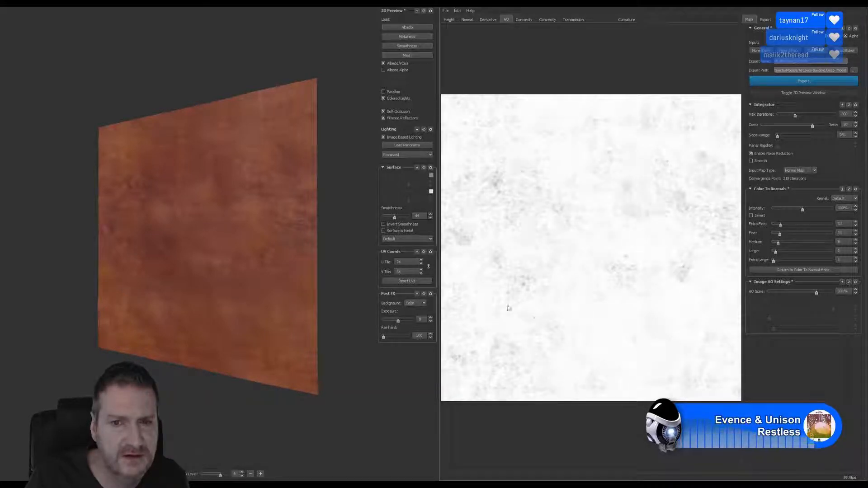
left_click(471, 21)
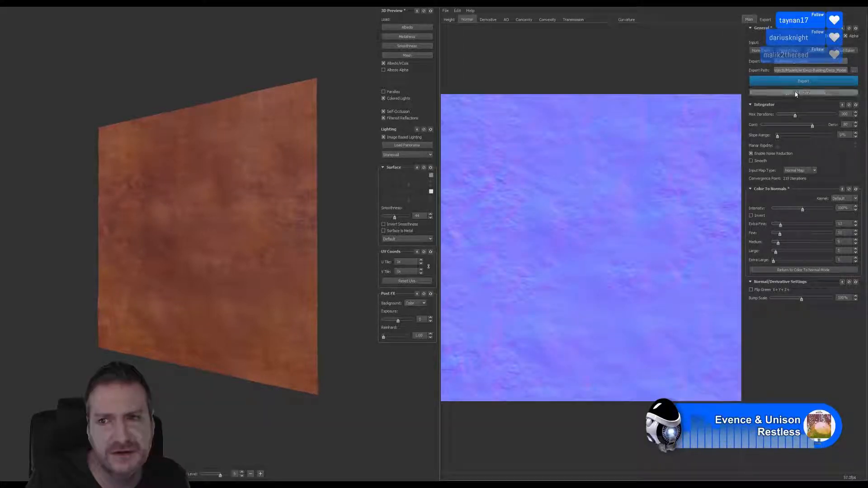
Review the map export settings and the convexity map, and export the height, normal, AO and convexity maps to the Deco_Model folder.
left_click(765, 20)
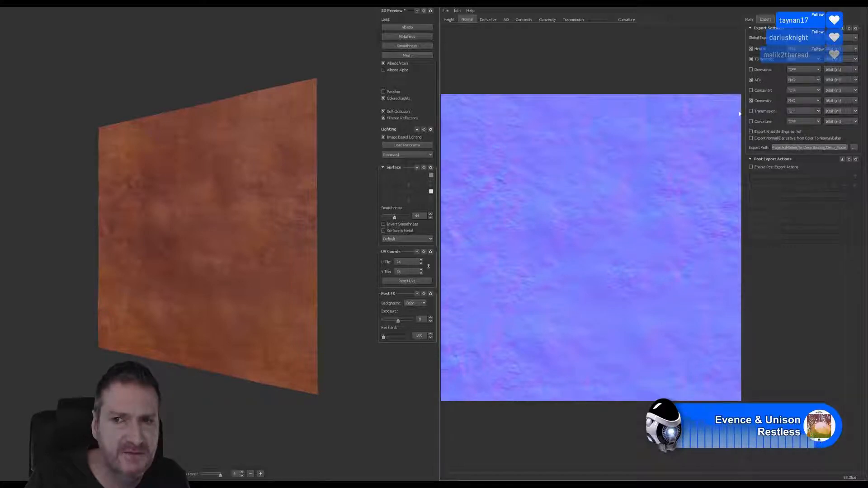
left_click(552, 22)
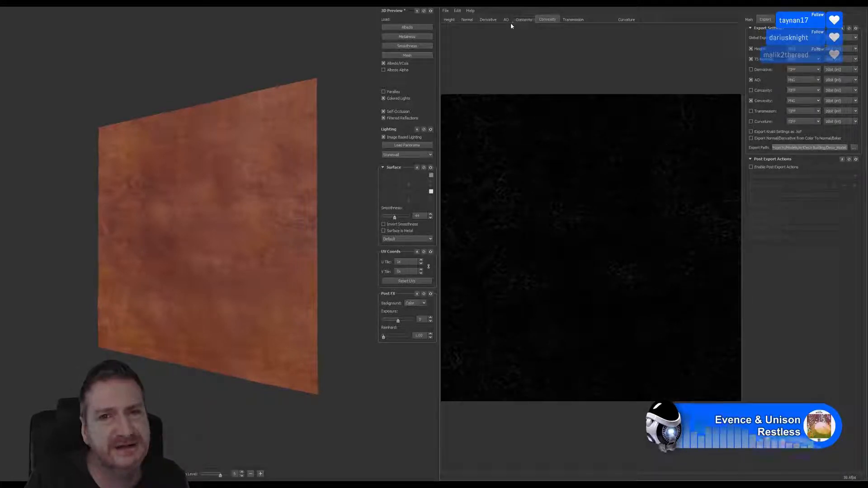
left_click(468, 20)
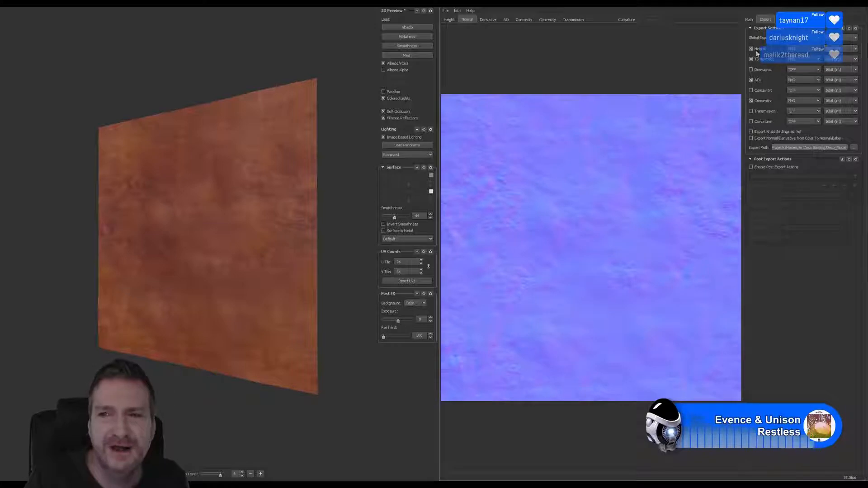
left_click(750, 19)
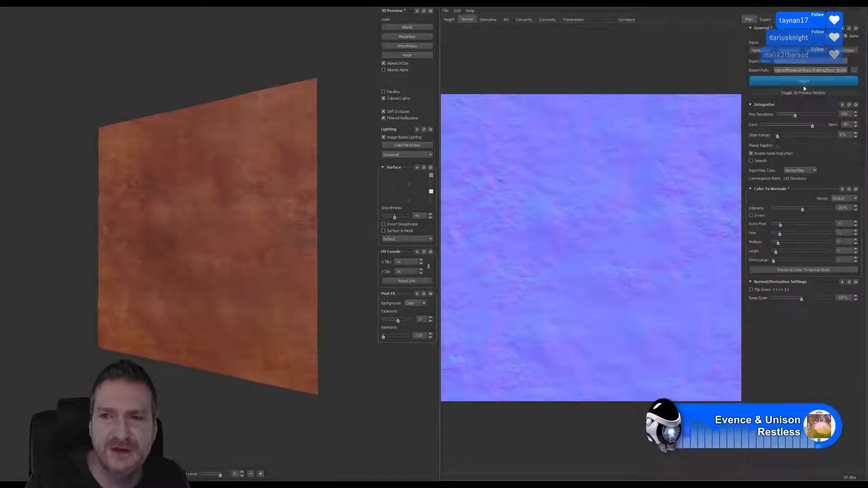
left_click(765, 20)
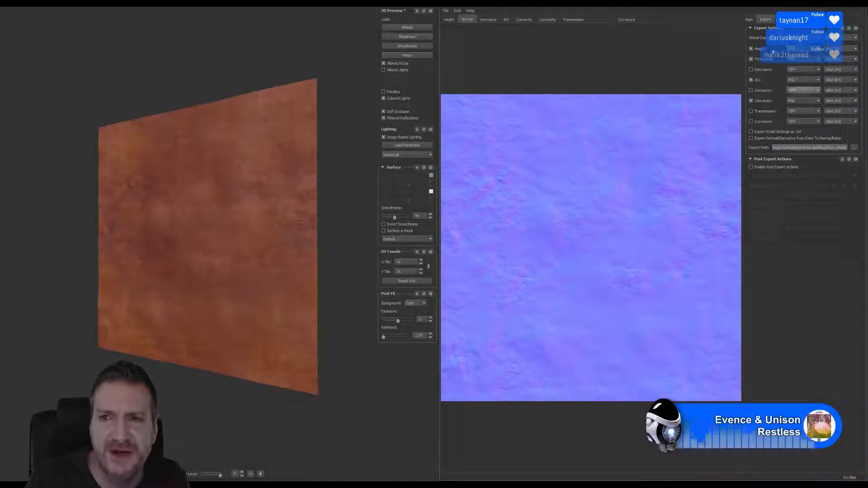
left_click(748, 19)
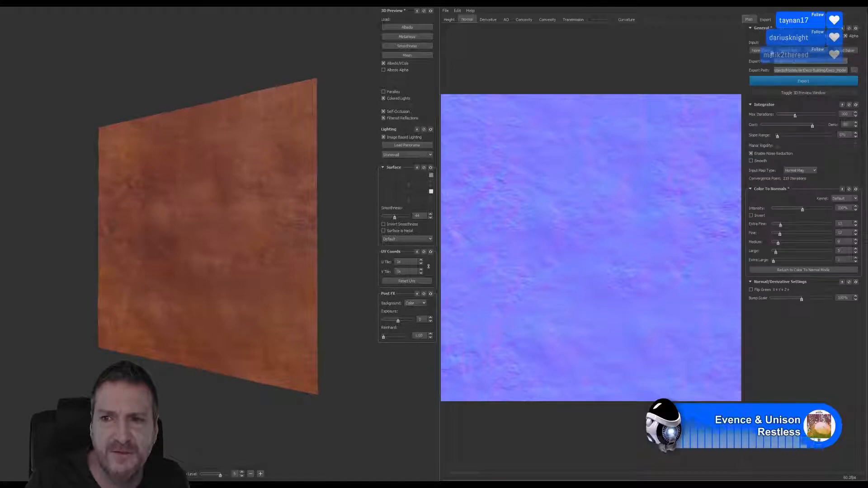
left_click(804, 82)
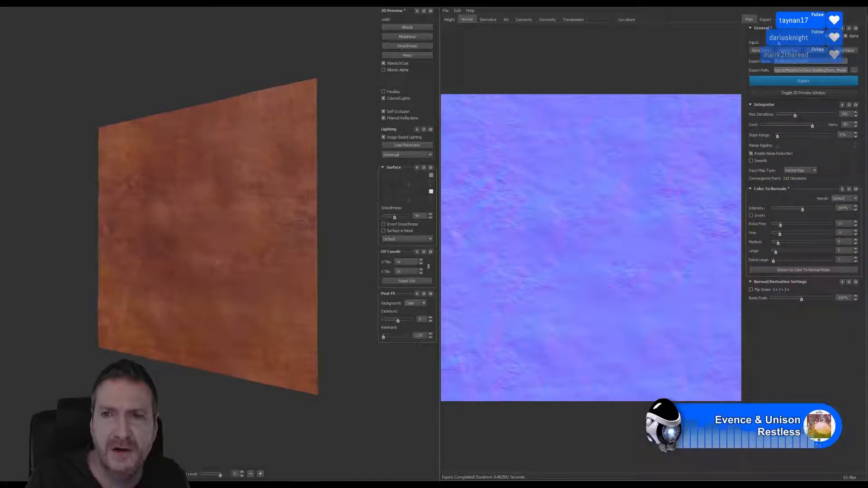
Switch to Unreal Engine and import PLainWood_COLOR_AO.png and PLainWood_COLOR_Normal.png from the ArtDeco Building's Deco_Model folder.
key("super+d")
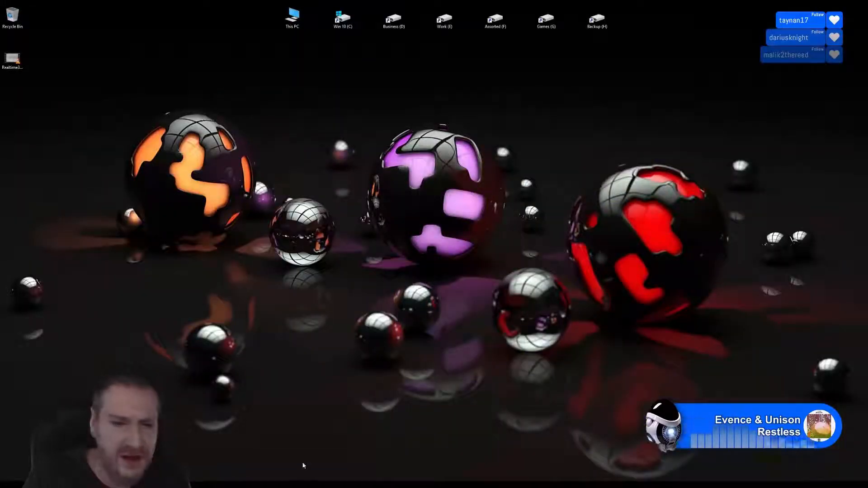
key("alt+Tab")
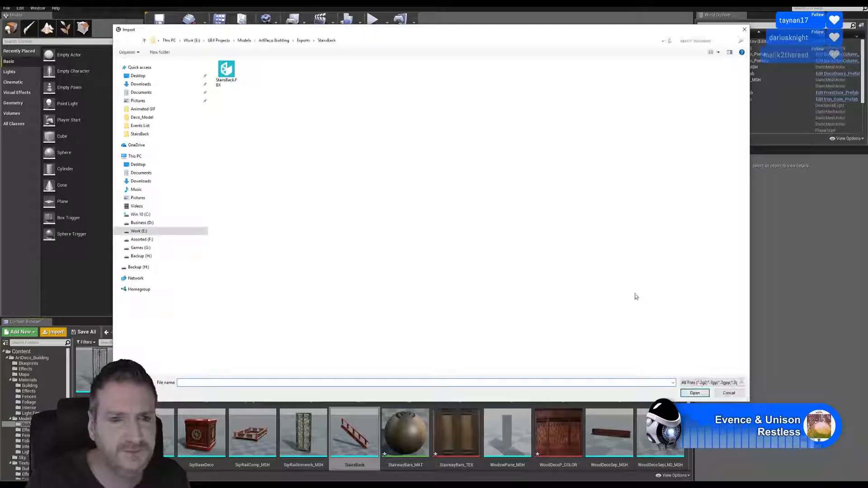
left_click(273, 40)
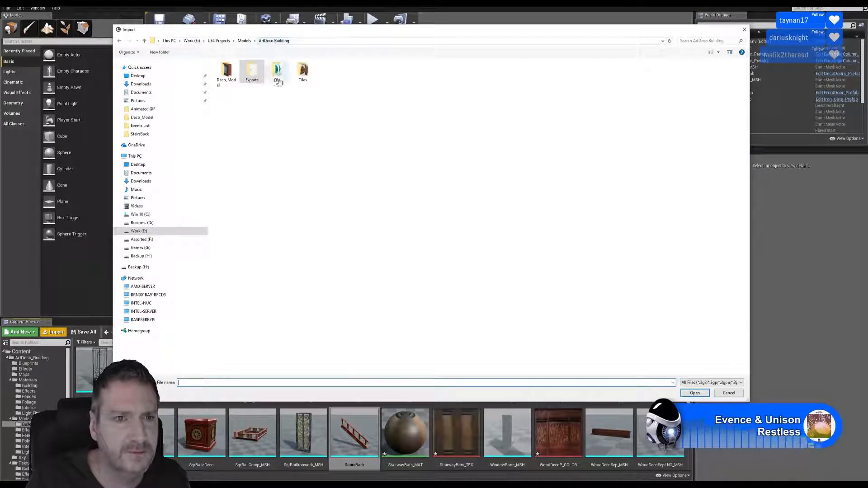
double_click(226, 74)
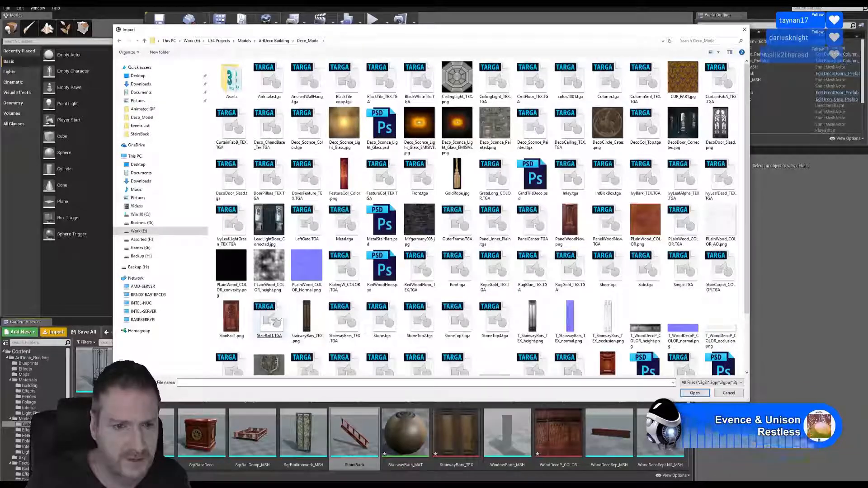
left_click(310, 281)
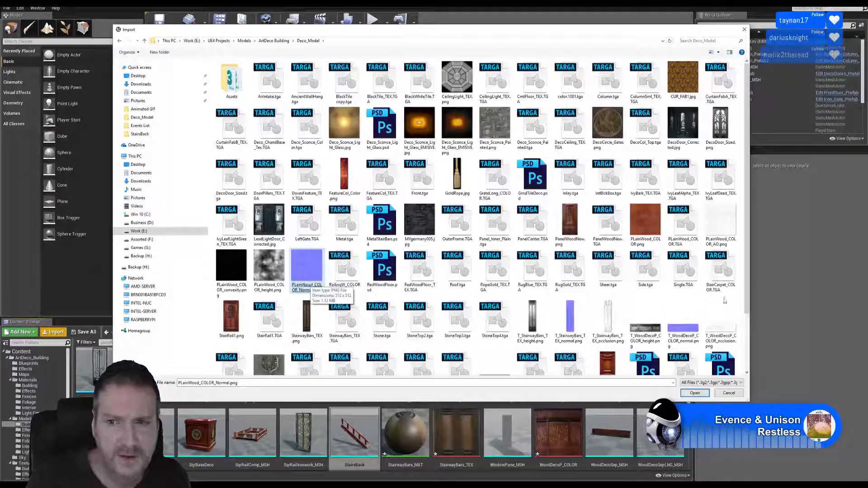
left_click(721, 226, "ctrl")
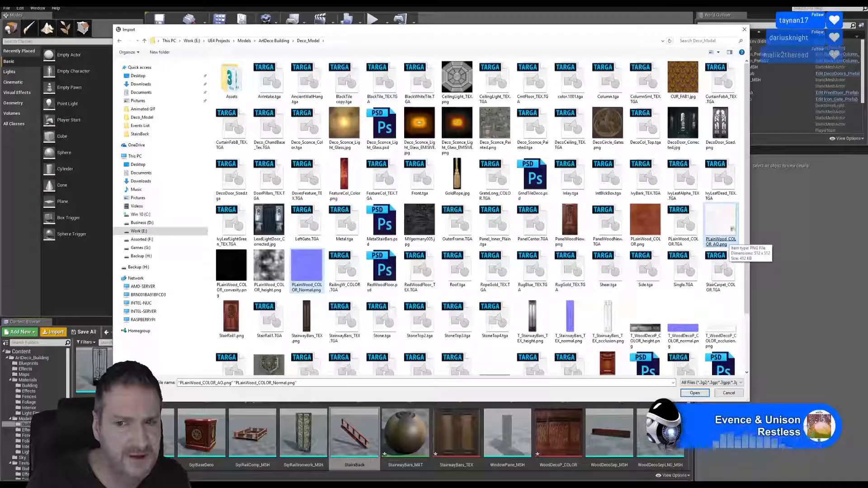
left_click(708, 394)
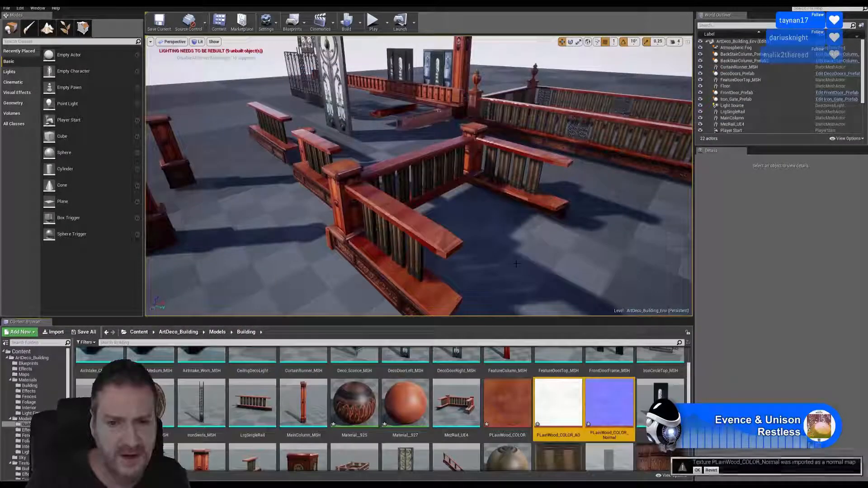
Open Material_927 for editing and assign the PLainWood_COLOR_Normal texture to the middle Texture Sample node.
double_click(409, 404)
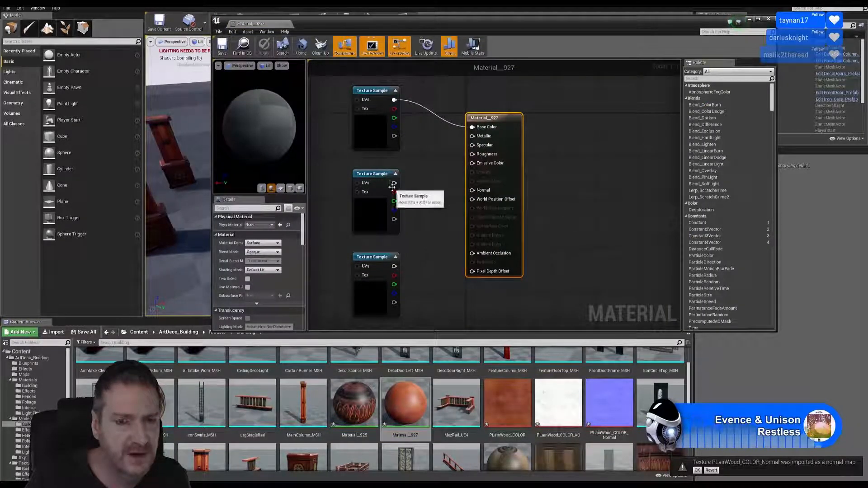
left_click(381, 187)
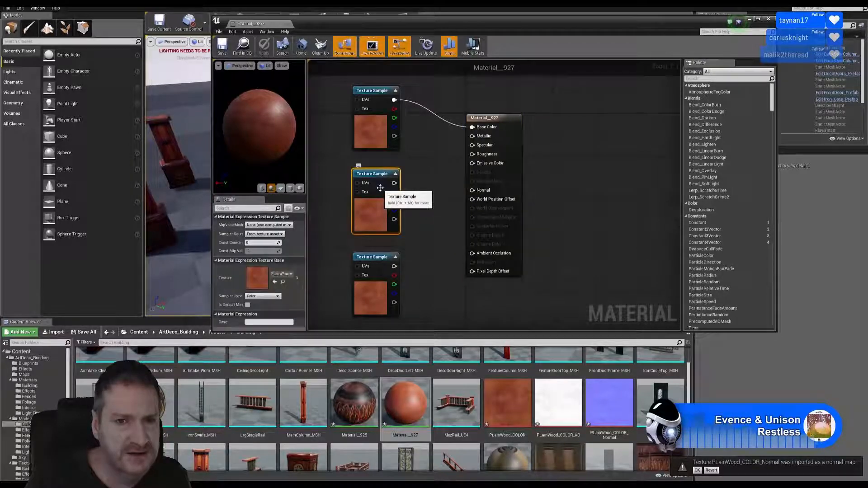
left_click(609, 403)
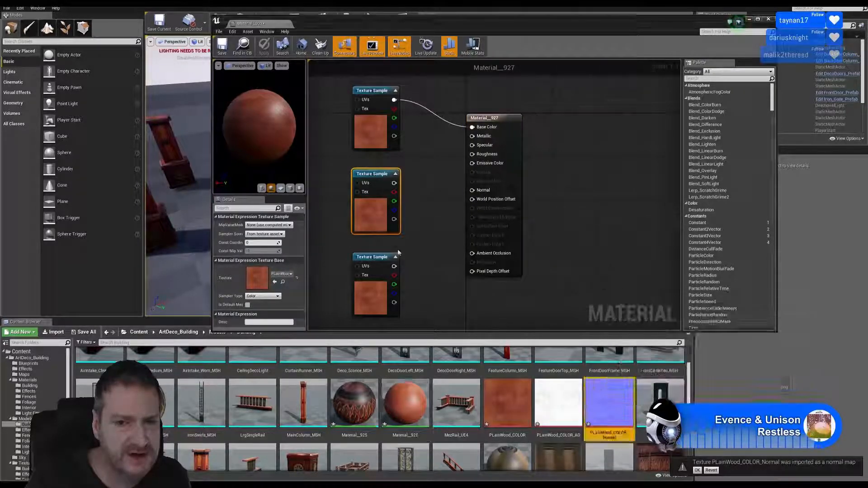
right_click(377, 185)
left_click(386, 189)
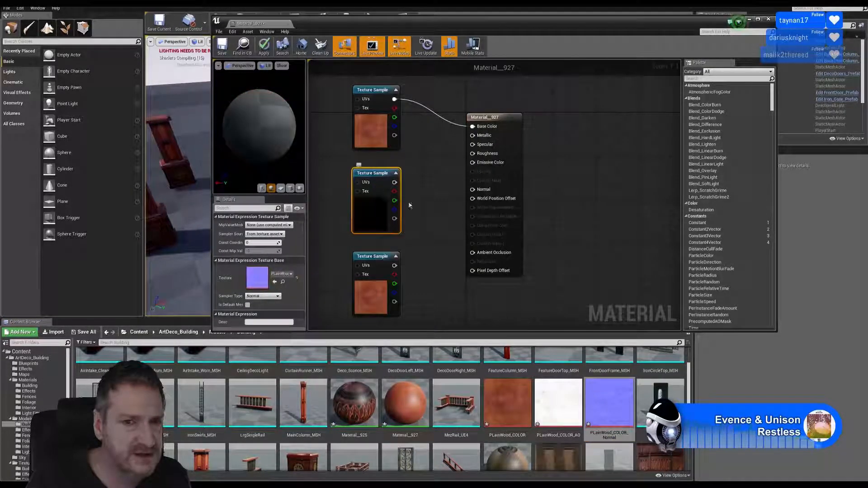
Assign the PLainWood_COLOR_AO texture to the lowest Texture Sample node of Material_927.
left_click(381, 274)
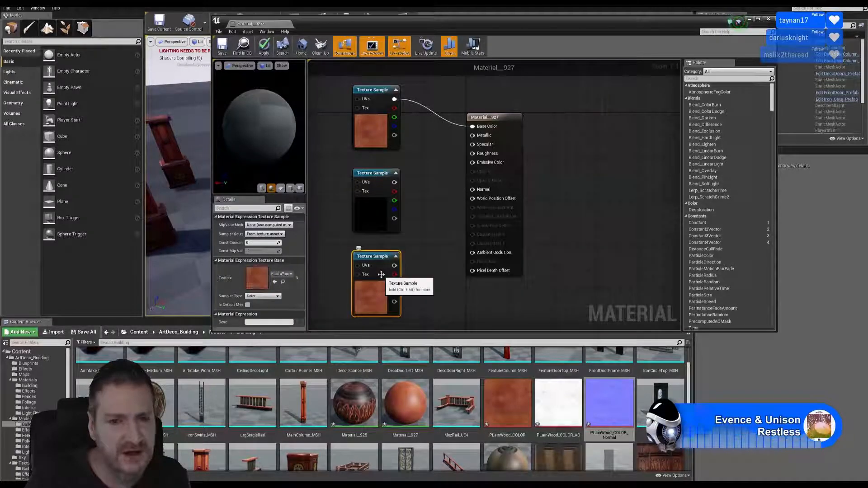
left_click(559, 403)
right_click(382, 277)
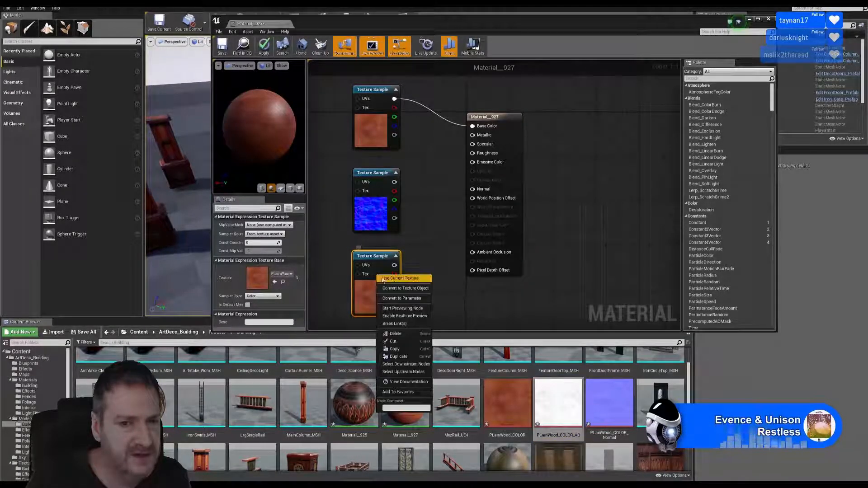
left_click(389, 278)
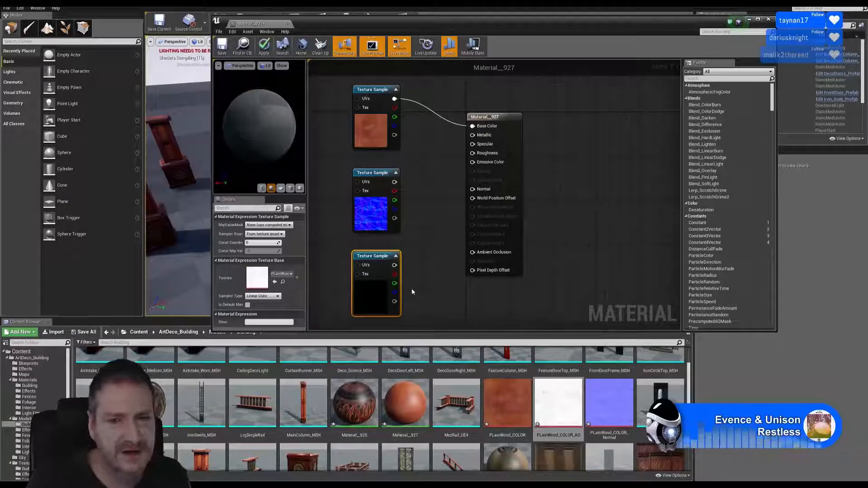
Connect the AO sample to Ambient Occlusion and the normal sample to Normal in Material_927, and close the material.
left_click_drag(395, 265, 472, 252)
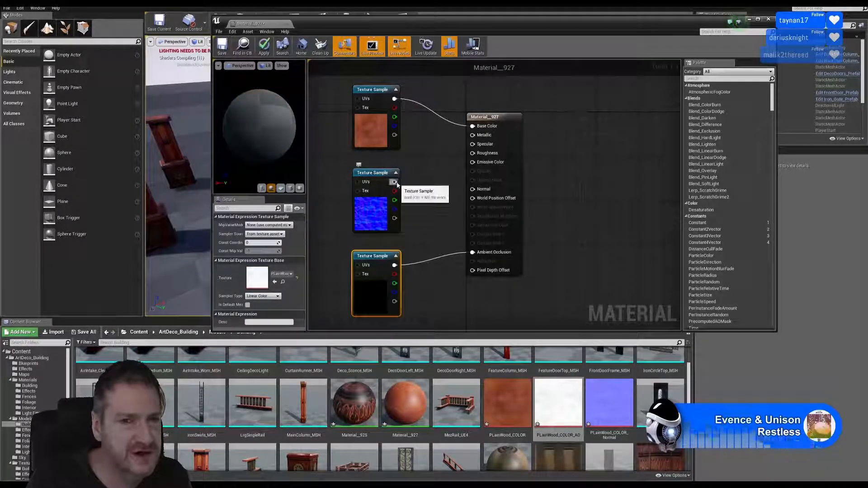
left_click_drag(398, 184, 473, 189)
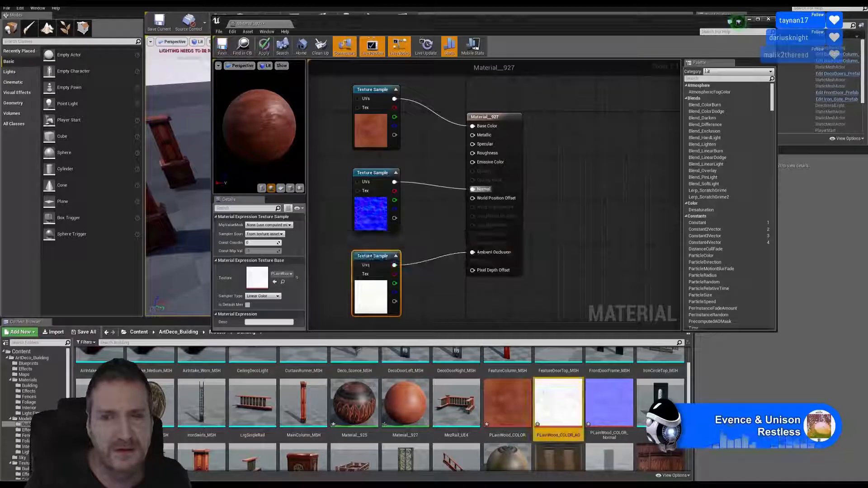
left_click(769, 20)
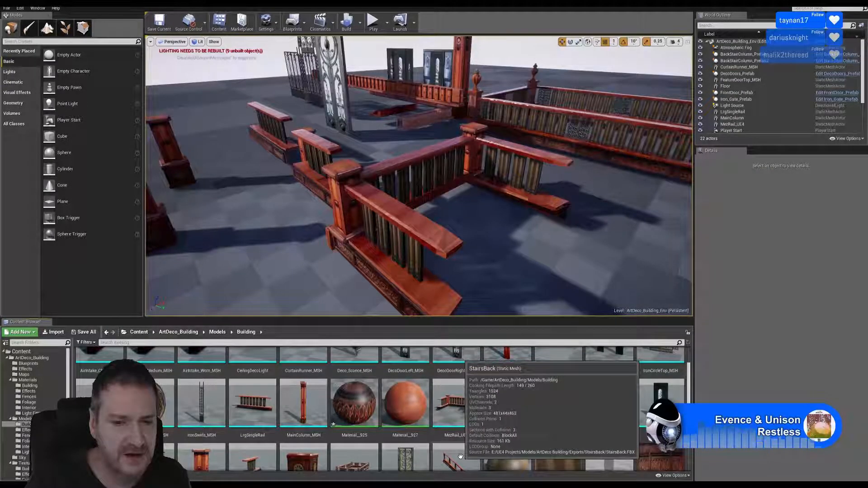
Open the StairsBack mesh and examine how the wood's normal detail looks along the handrail.
double_click(460, 457)
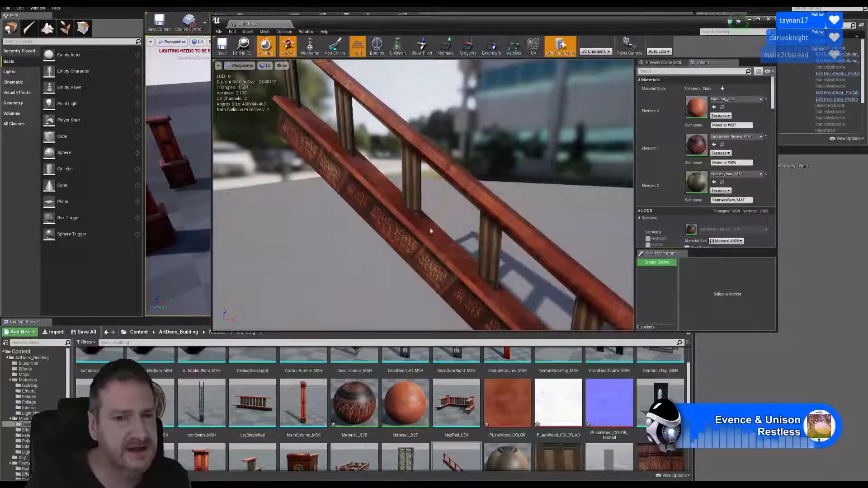
left_click_drag(431, 231, 393, 127)
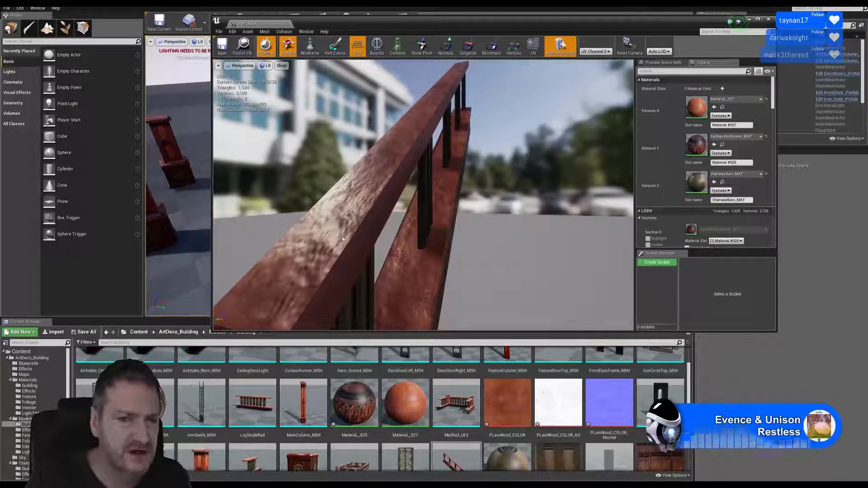
left_click_drag(519, 166, 518, 203)
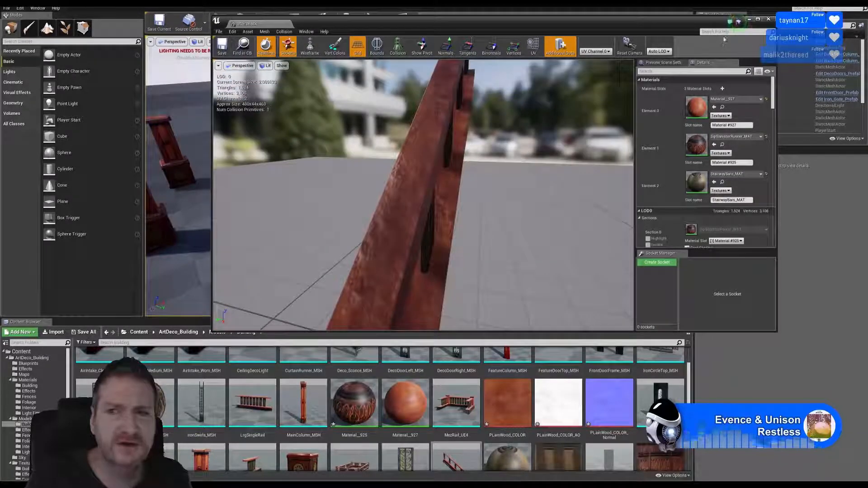
left_click(768, 19)
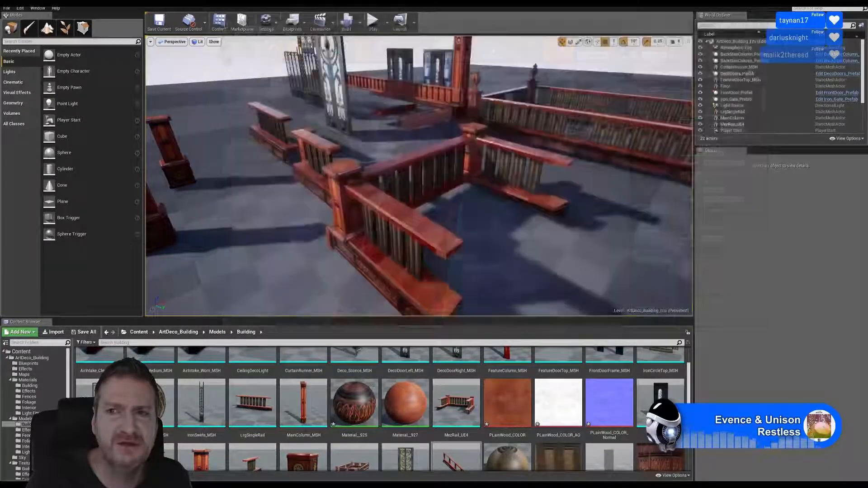
Switch to Knald and lower the Color To Normals Medium and Large levels to the minimum, with Extra Fine and Fine about 11.
left_click(241, 476)
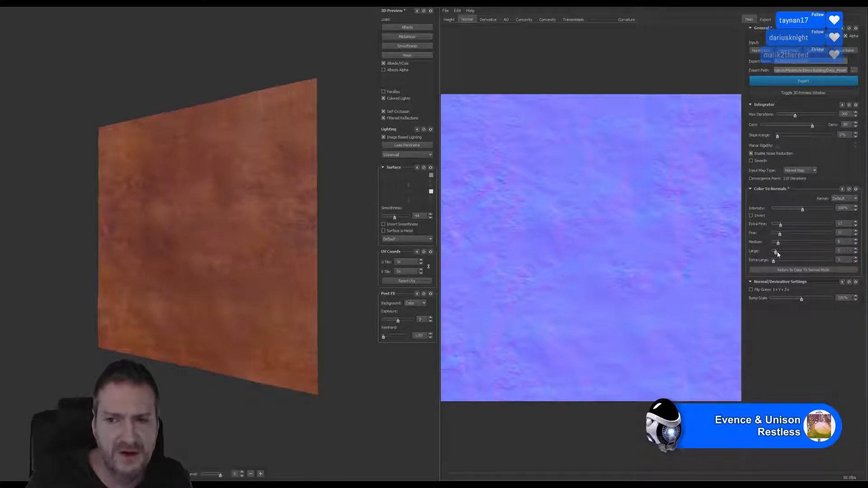
left_click_drag(778, 255, 772, 252)
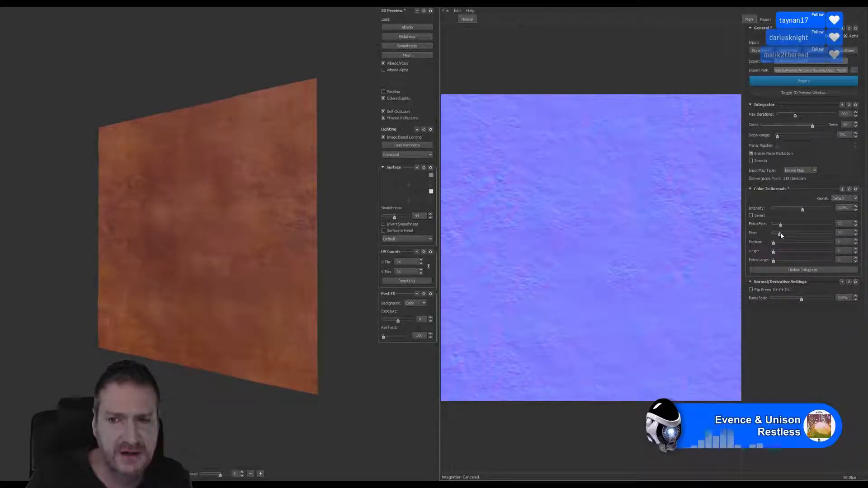
mouse_move(773, 238)
left_mouse_down()
mouse_move(784, 239)
mouse_move(780, 230)
left_mouse_up()
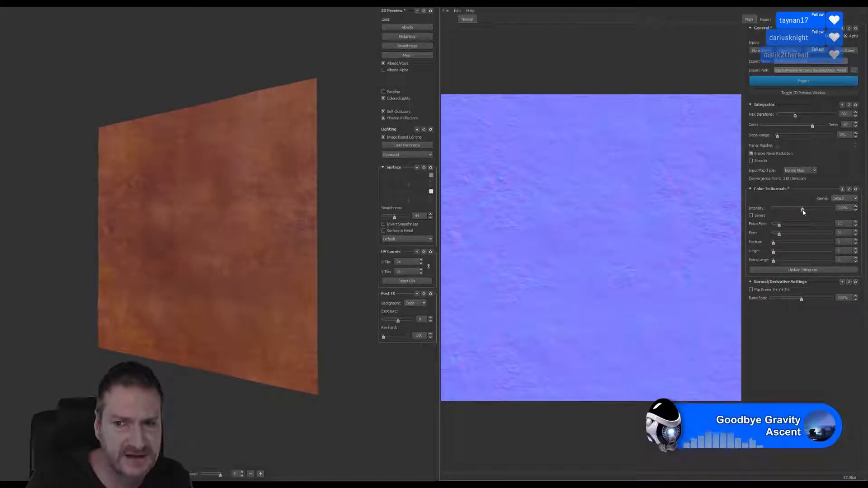
Reduce the Color To Normals intensity to about 40%, check the wood in the 3D preview, and update the integrator.
left_click_drag(802, 208, 783, 208)
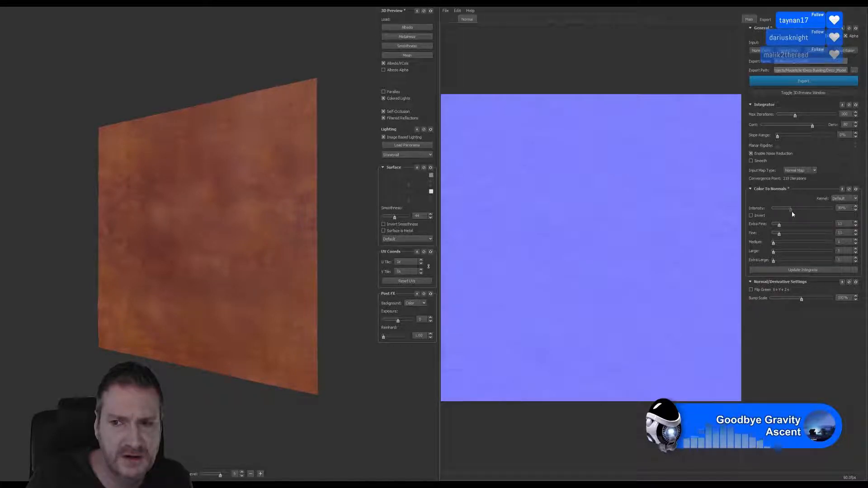
left_click_drag(792, 211, 793, 211)
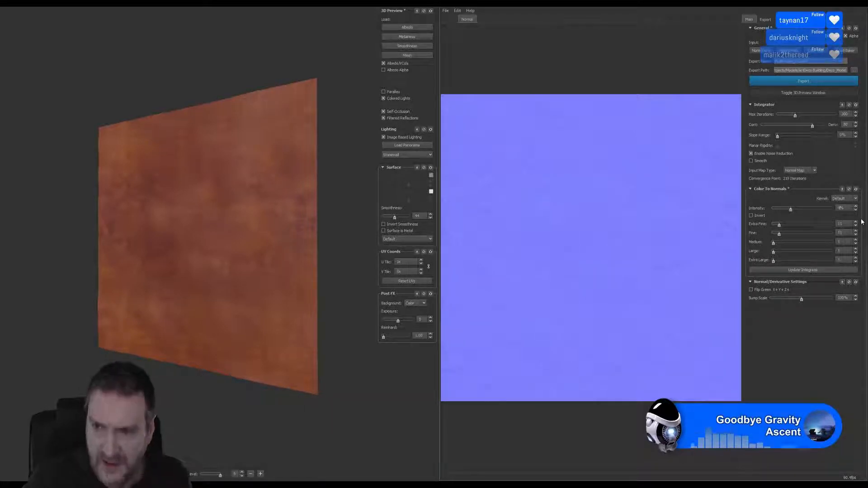
left_click_drag(253, 235, 330, 209)
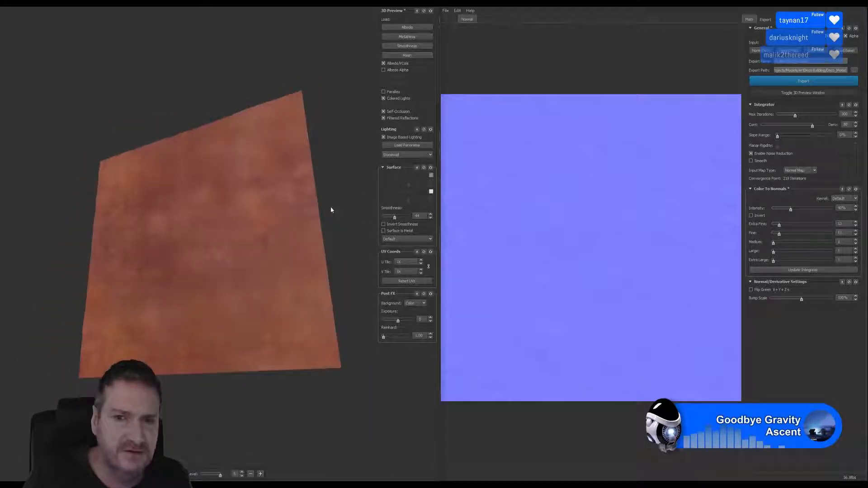
left_click(794, 271)
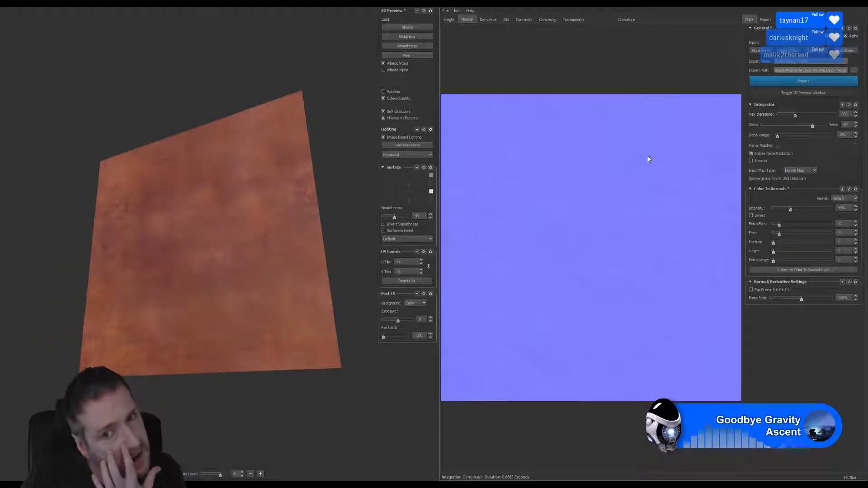
Export the softened wood maps from Knald, switch to Unreal Engine, and reimport the PLainWood_COLOR_Normal texture.
left_click(805, 81)
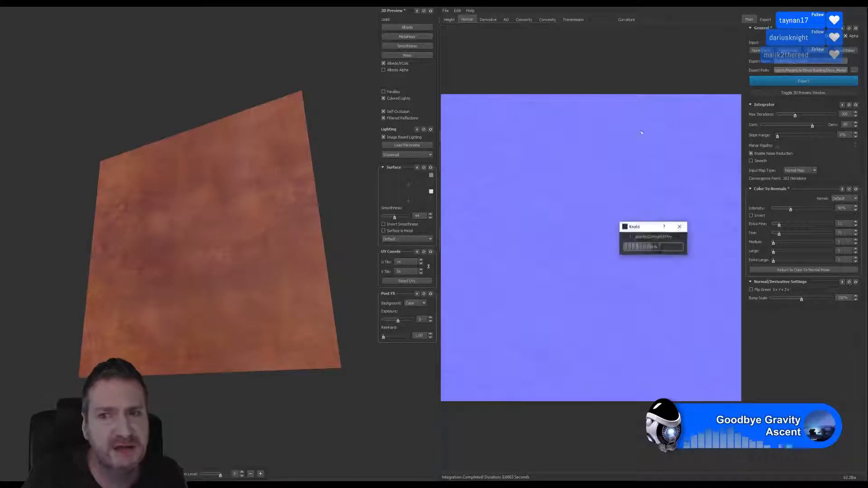
key("super+d")
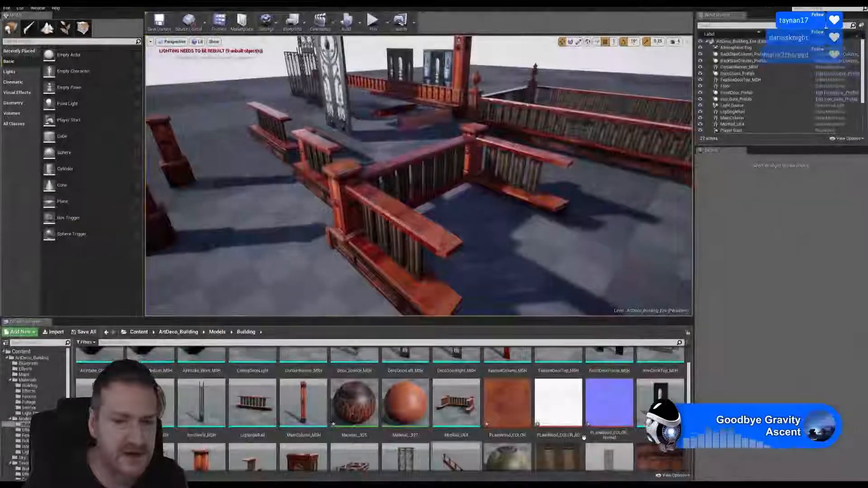
right_click(604, 405)
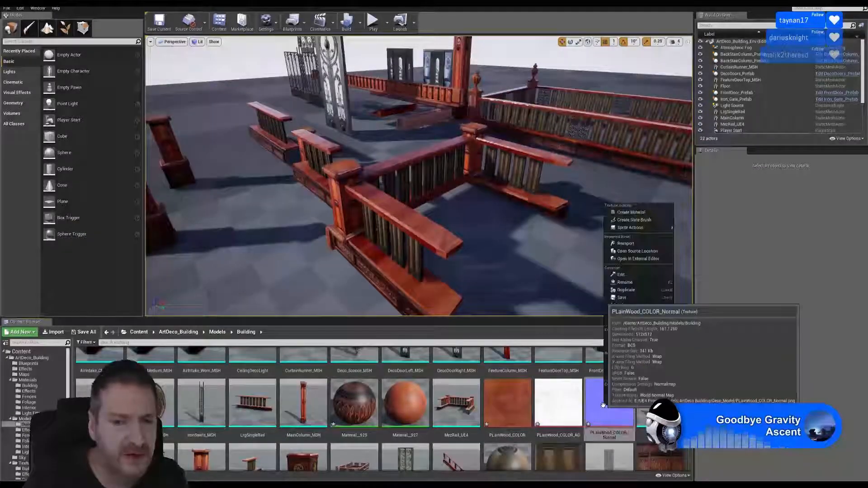
left_click(633, 244)
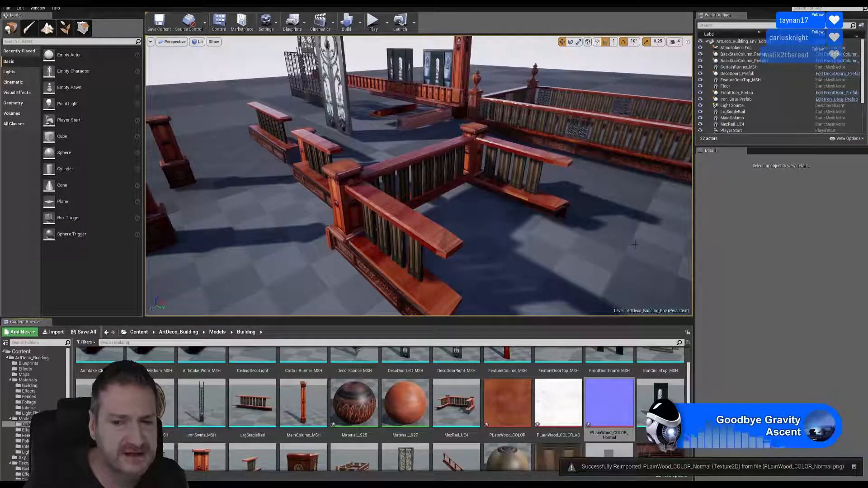
Open the StairsBack mesh, examine the softened wood surface along the handrail, and close the mesh.
double_click(457, 457)
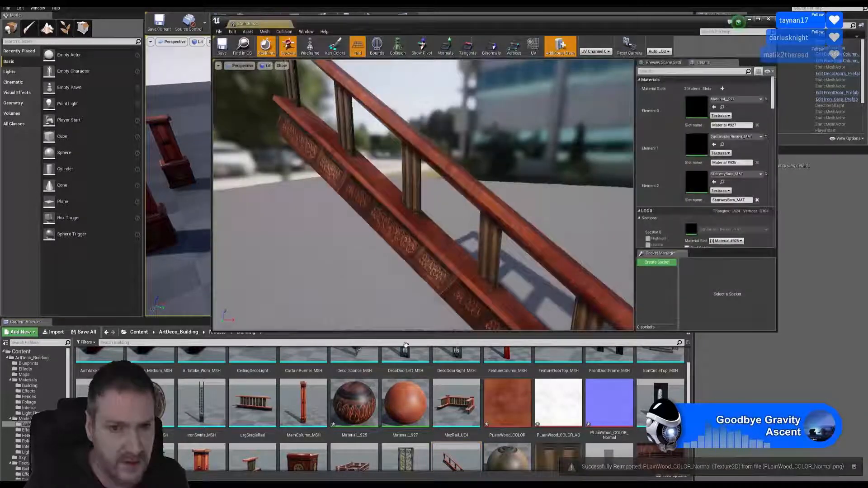
left_click_drag(514, 236, 260, 219, "alt")
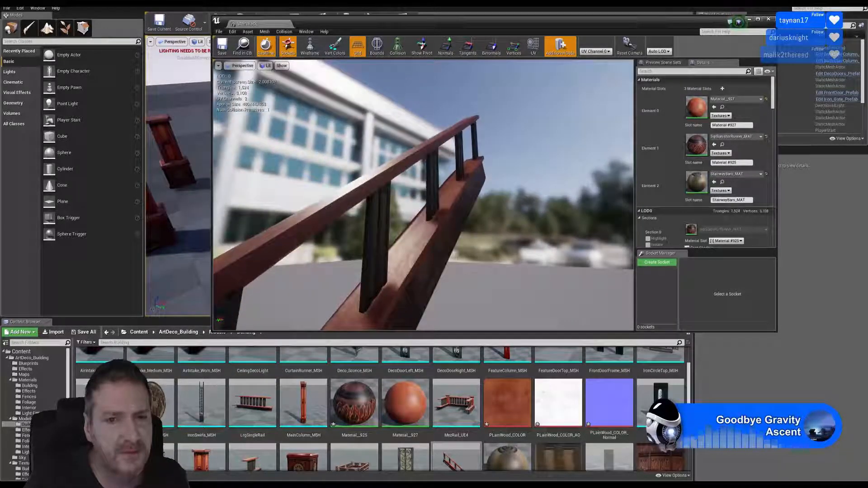
left_click_drag(341, 238, 303, 248, "alt")
left_click_drag(398, 74, 434, 81)
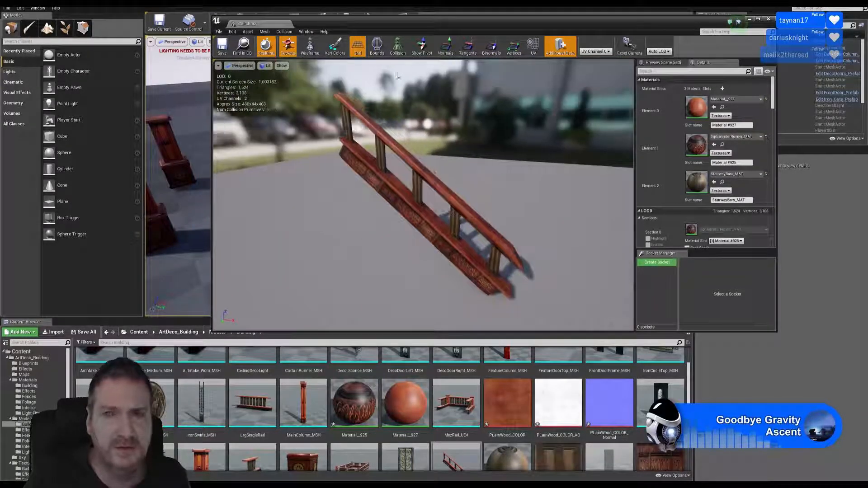
left_click(768, 20)
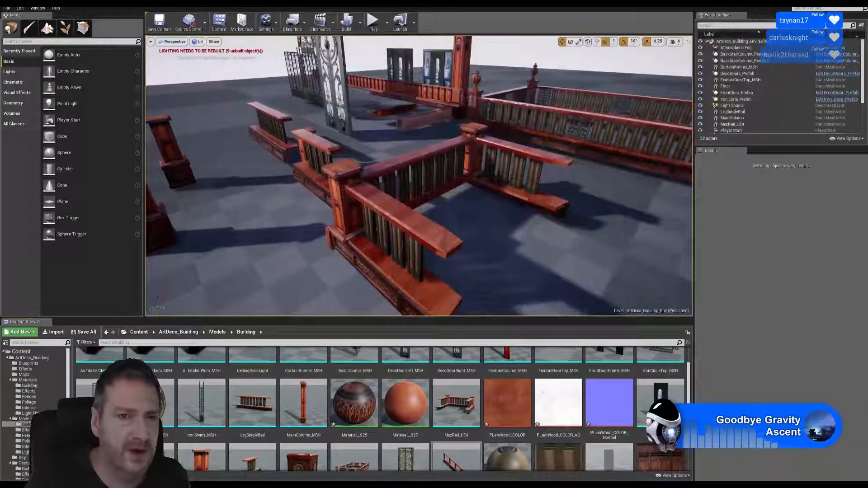
Place the StairsBack mesh in the level on the empty floor area beside the existing railings.
right_click_drag(265, 211, 494, 221)
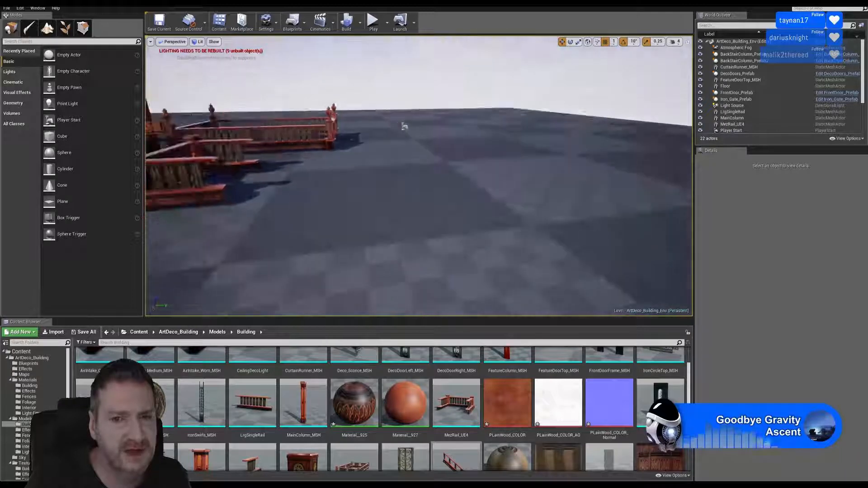
left_click_drag(494, 222, 508, 98)
right_click_drag(507, 91, 481, 95)
key("f")
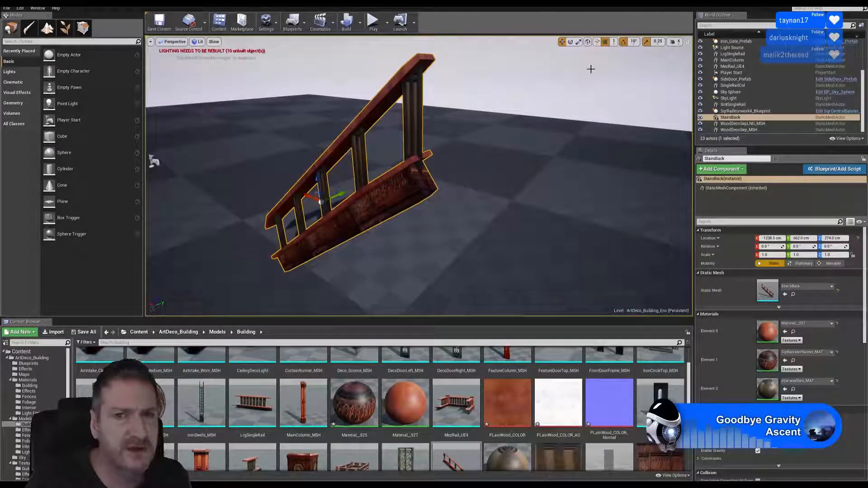
Rotate the placed StairsBack railing 90 degrees about the Z axis.
left_click(571, 41)
left_click_drag(333, 220, 337, 221)
left_click_drag(154, 161, 154, 162)
left_click_drag(337, 221, 341, 220)
right_click_drag(333, 220, 457, 193)
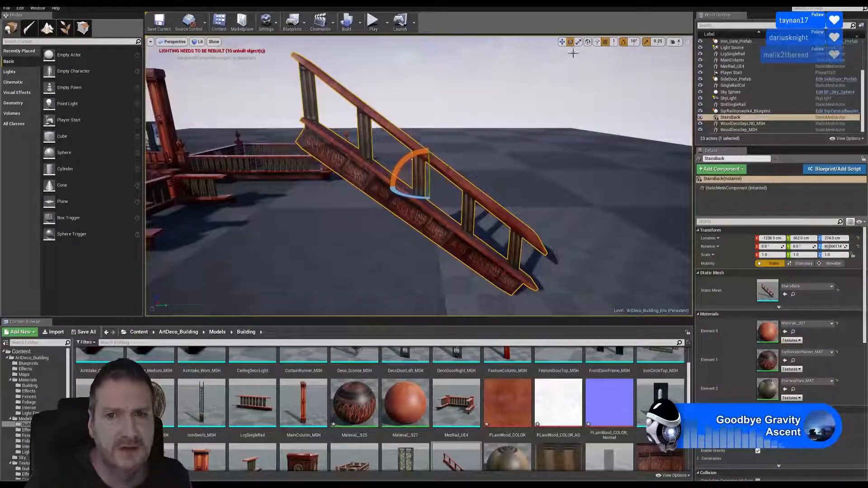
left_click(562, 42)
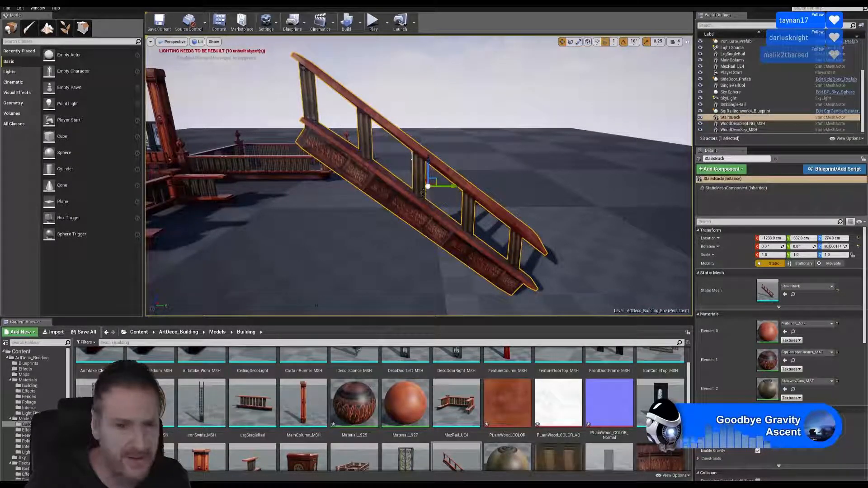
Place a SqrRailIronwork_MSH panel near the StairsBack railing and rotate it 90 degrees about the Z axis.
scroll(220, 426, "down", 3)
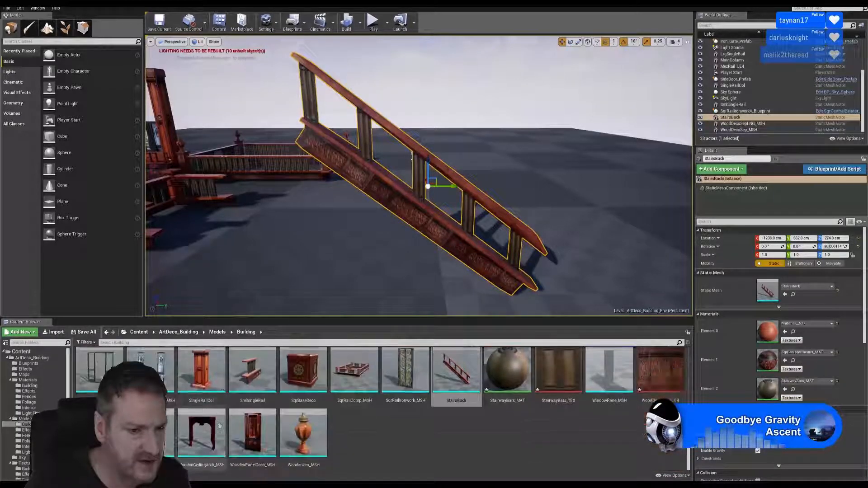
scroll(344, 371, "up", 1)
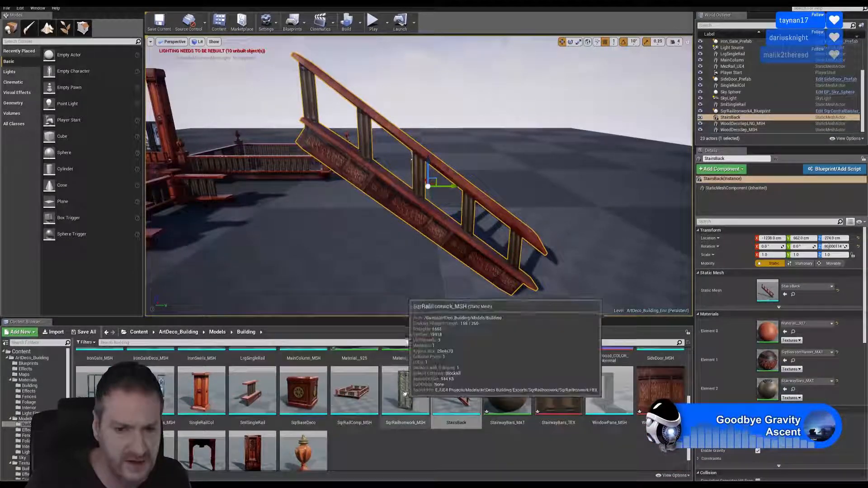
left_click_drag(405, 393, 398, 152)
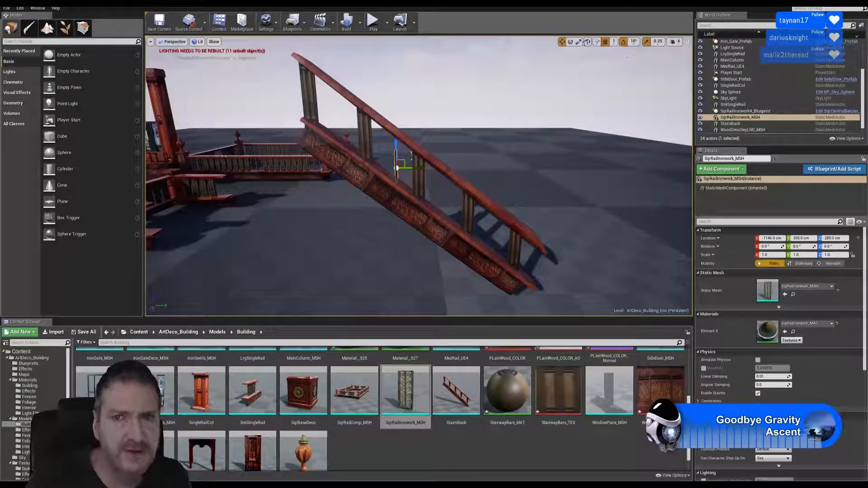
left_click(571, 45)
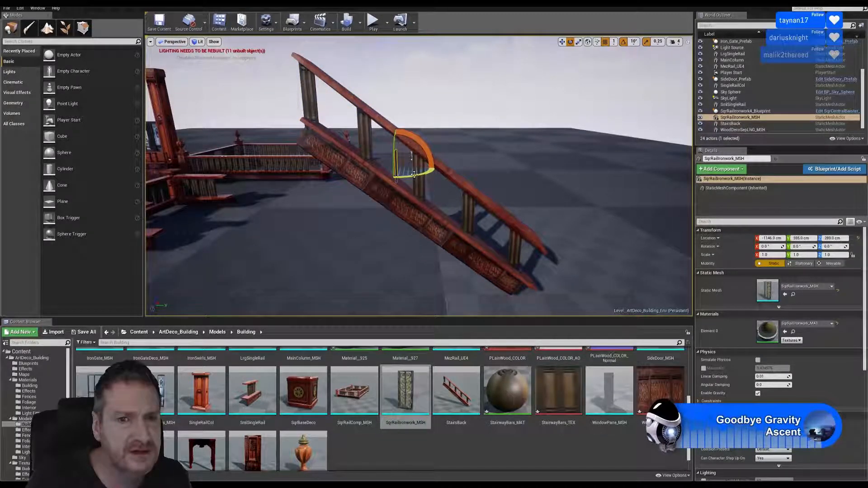
left_click_drag(409, 172, 438, 170)
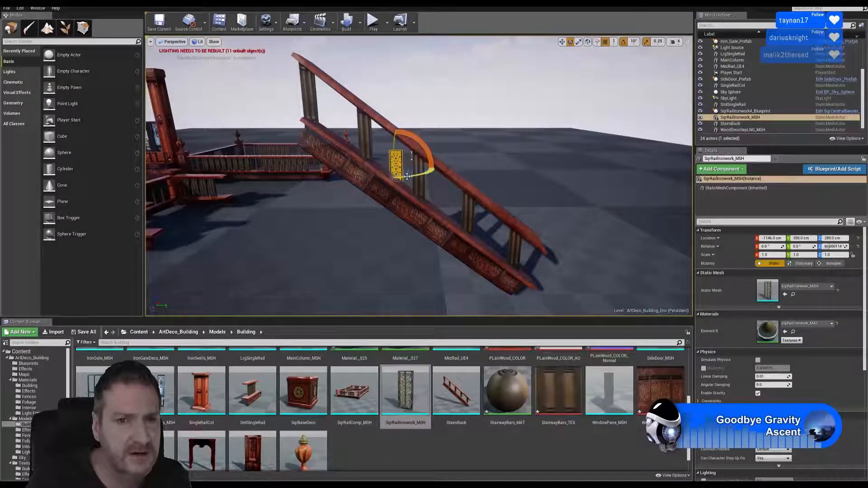
left_click(562, 42)
In the top view, shift the ironwork panel along X onto the centreline of the StairsBack railing.
left_click(687, 44)
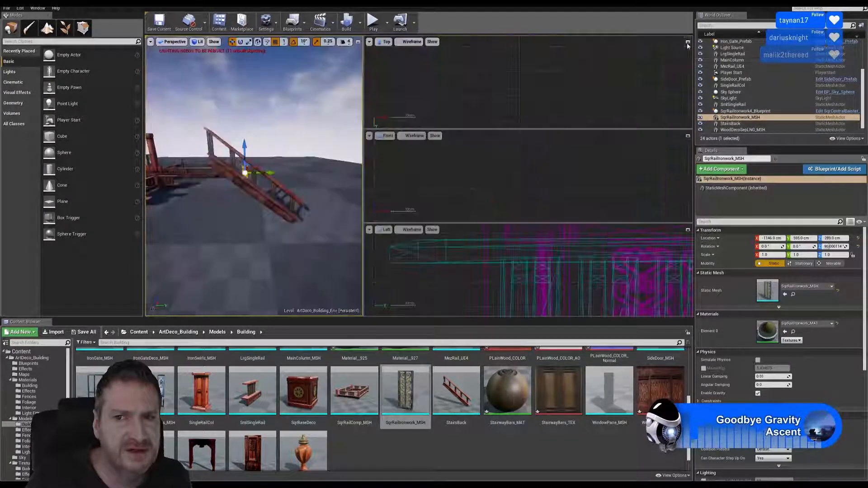
left_click(688, 42)
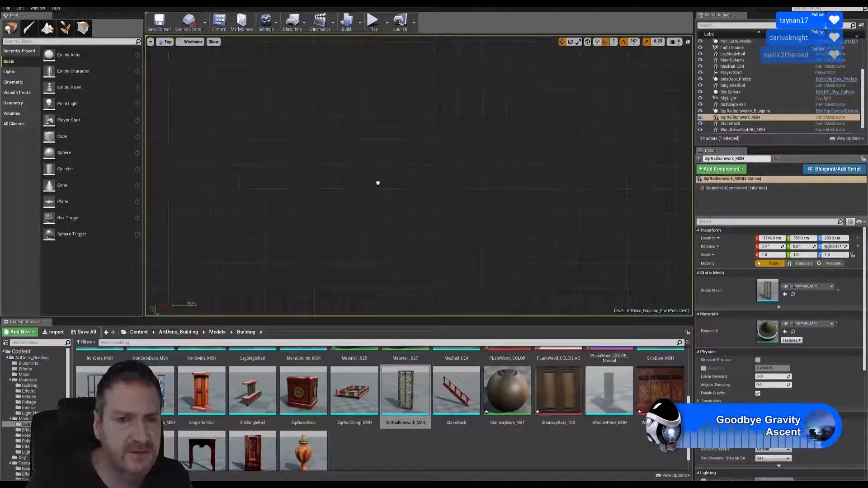
scroll(389, 203, "up", 10)
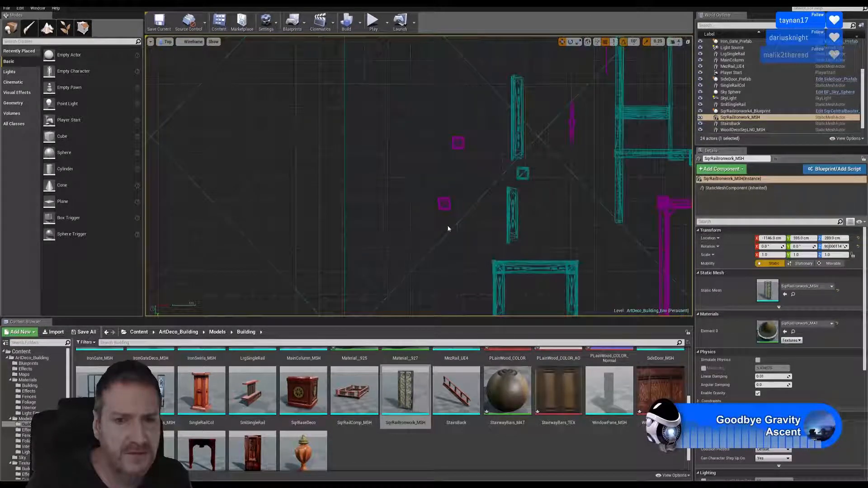
right_click_drag(568, 202, 185, 146)
scroll(273, 206, "down", 3)
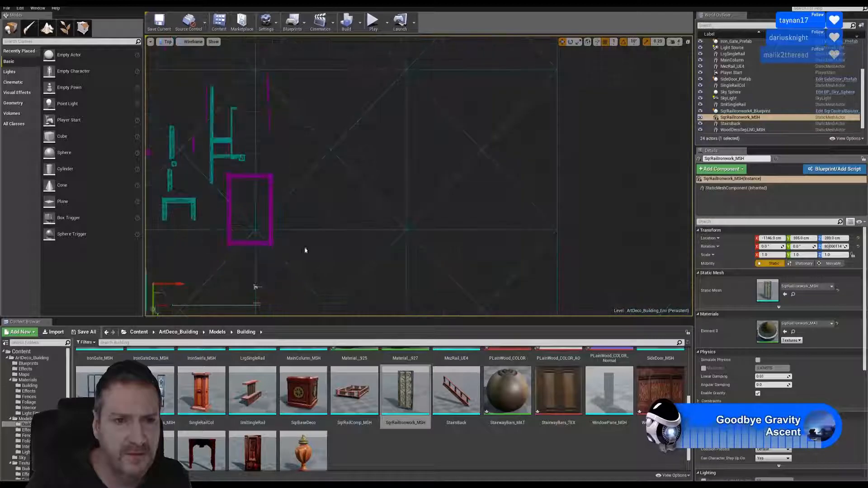
right_click_drag(304, 250, 531, 132)
scroll(394, 165, "up", 1)
scroll(376, 170, "up", 6)
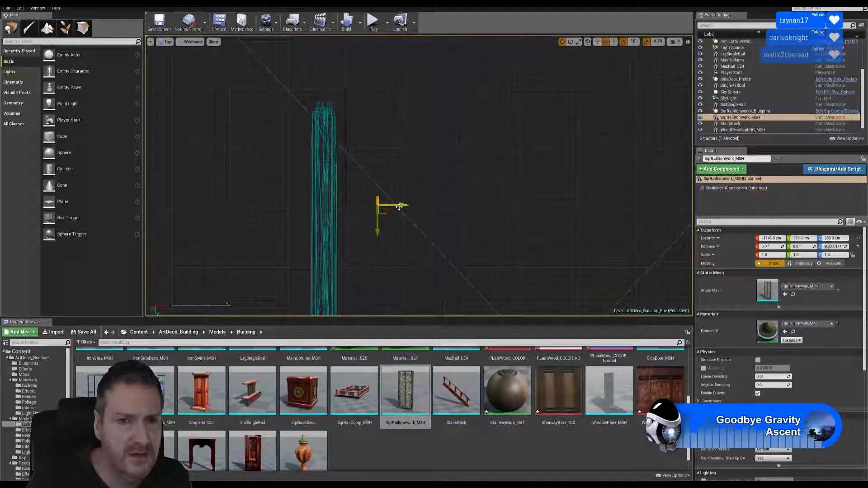
left_click_drag(399, 206, 348, 199)
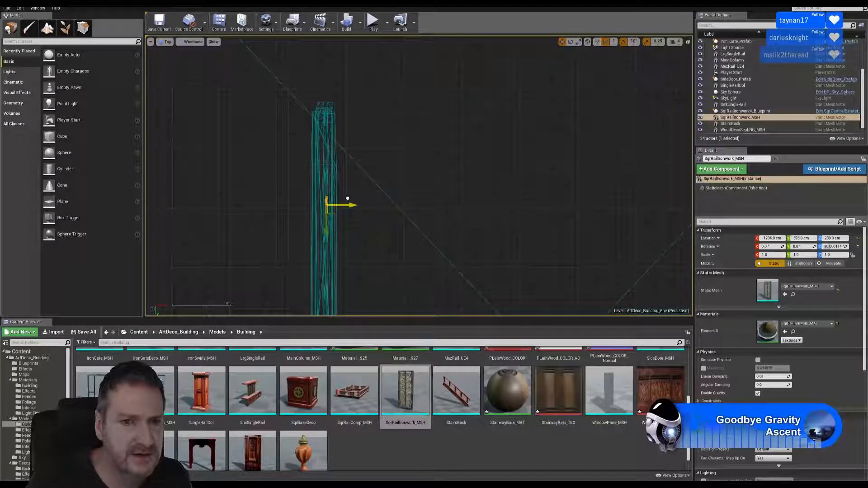
scroll(347, 199, "up", 3)
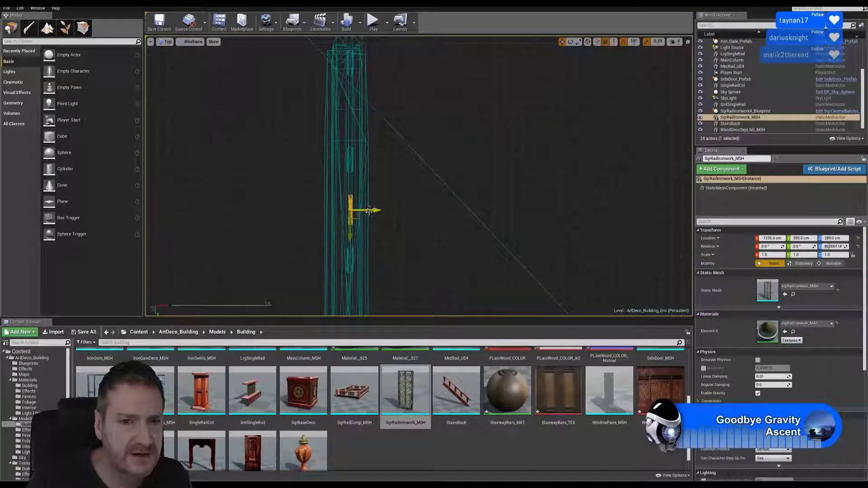
Slide the ironwork panel along Y to about 481 cm, towards the railing's upper end, and return to the perspective view.
left_click_drag(352, 234, 366, 119)
scroll(357, 94, "up", 4)
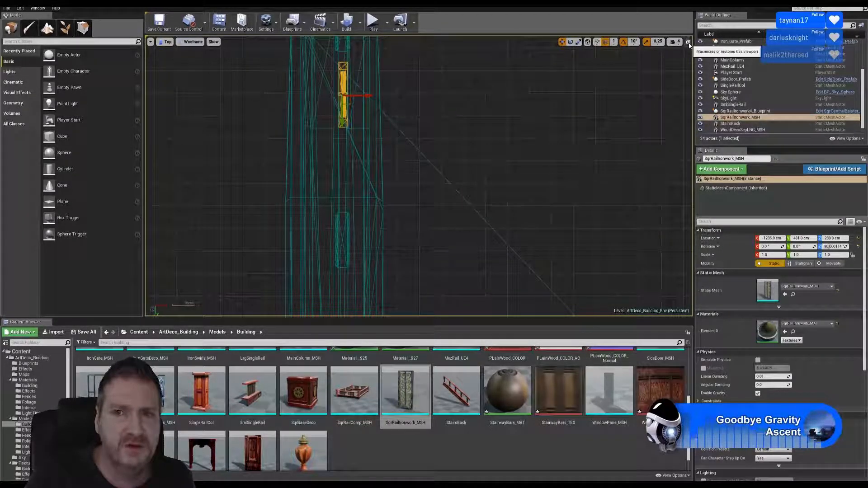
left_click(688, 42)
left_click(358, 42)
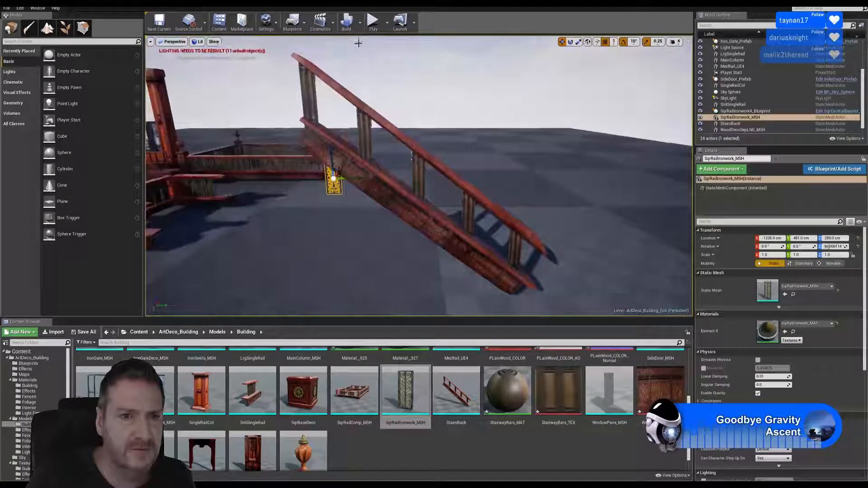
Raise the ironwork panel to a Z location of about 411 cm, between the top two posts, and check its fit up close.
left_click_drag(333, 165, 338, 87)
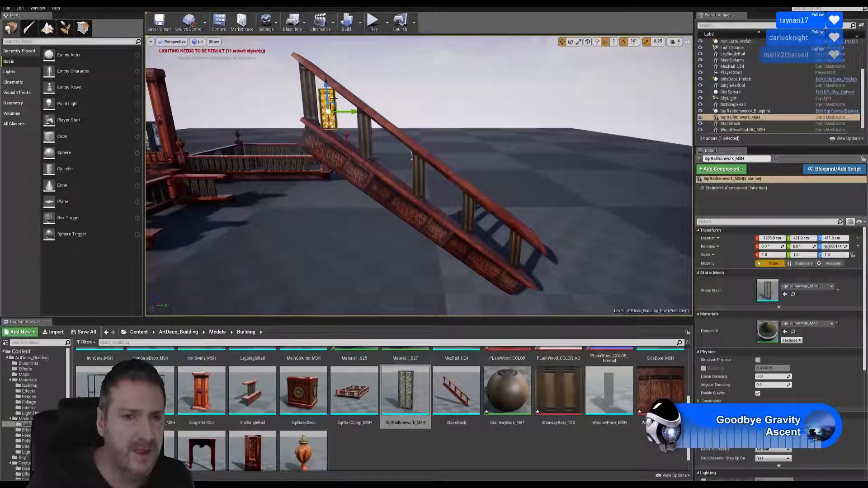
scroll(301, 94, "up", 3)
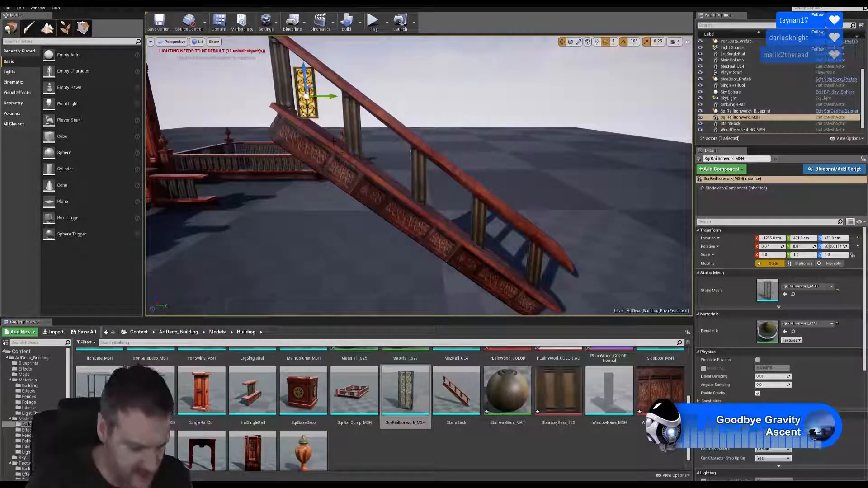
right_click_drag(353, 161, 352, 181)
scroll(341, 145, "down", 1)
scroll(340, 145, "up", 4)
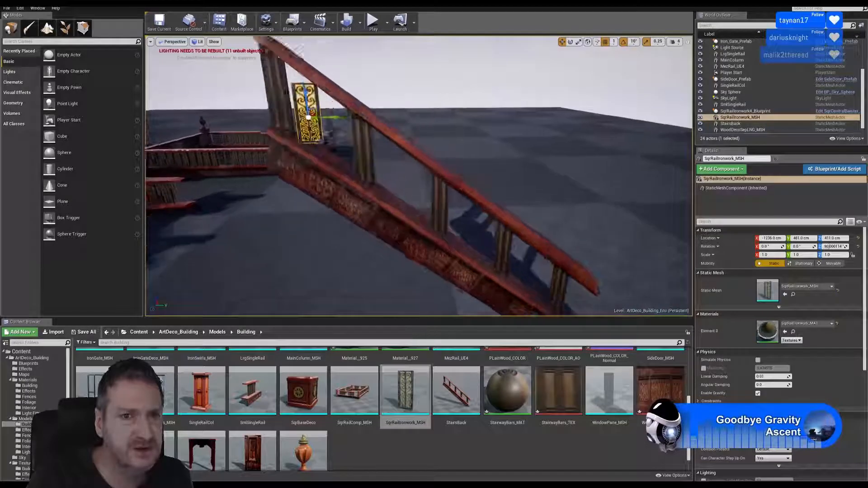
scroll(340, 145, "up", 2)
middle_click_drag(340, 145, 178, 52)
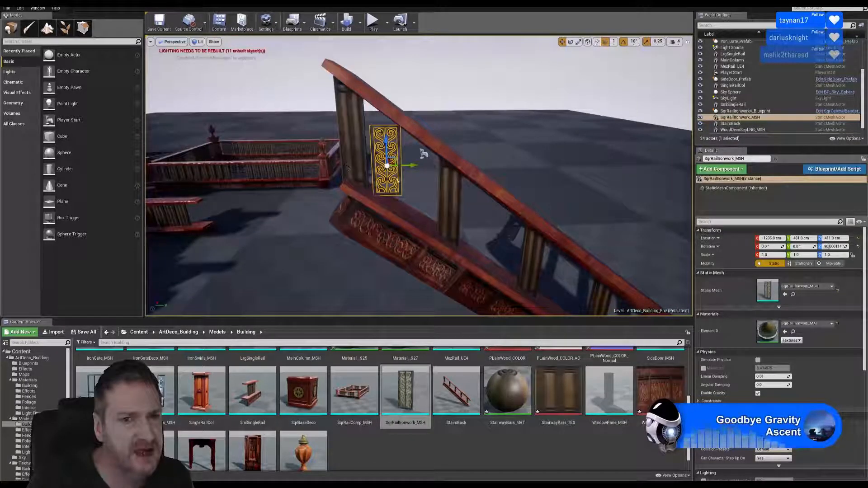
scroll(411, 175, "down", 1)
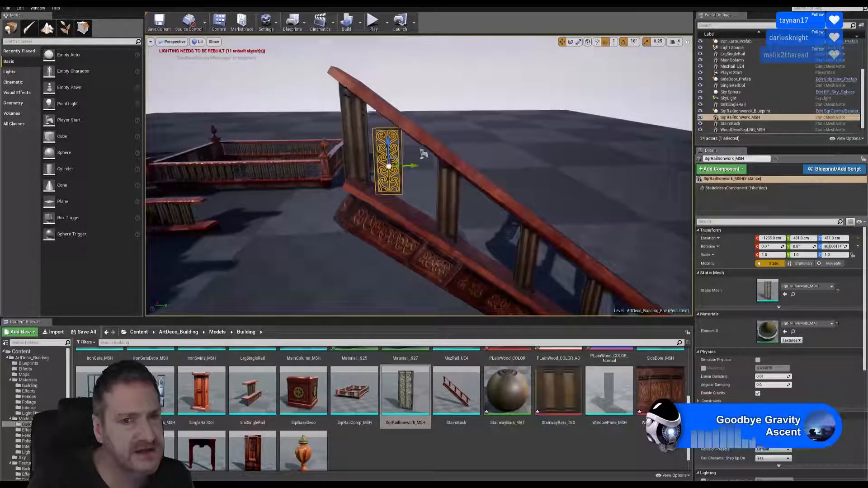
scroll(410, 177, "up", 6)
mouse_move(405, 170)
left_mouse_down("alt")
mouse_move(391, 154)
mouse_move(396, 161)
left_mouse_up("alt")
scroll(405, 171, "down", 1)
scroll(400, 186, "down", 1)
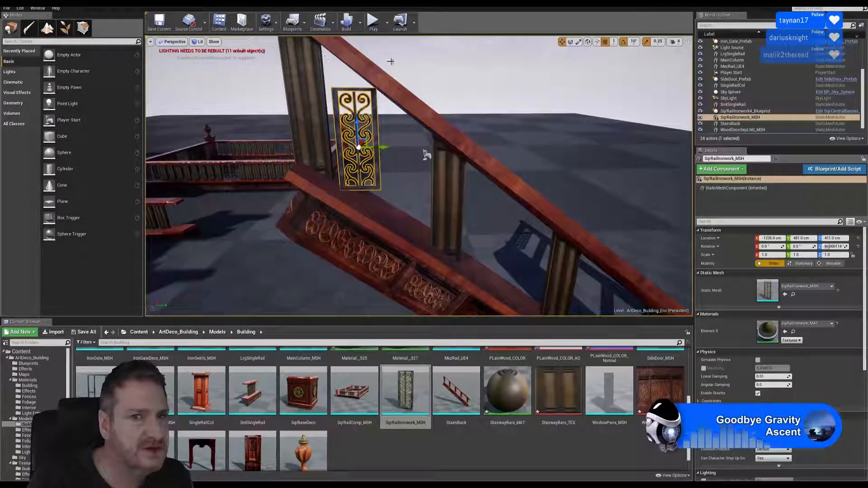
Stretch the ironwork panel vertically along Z in two 0.25 scale increments to fill the gap between handrail and base rail.
left_click(579, 42)
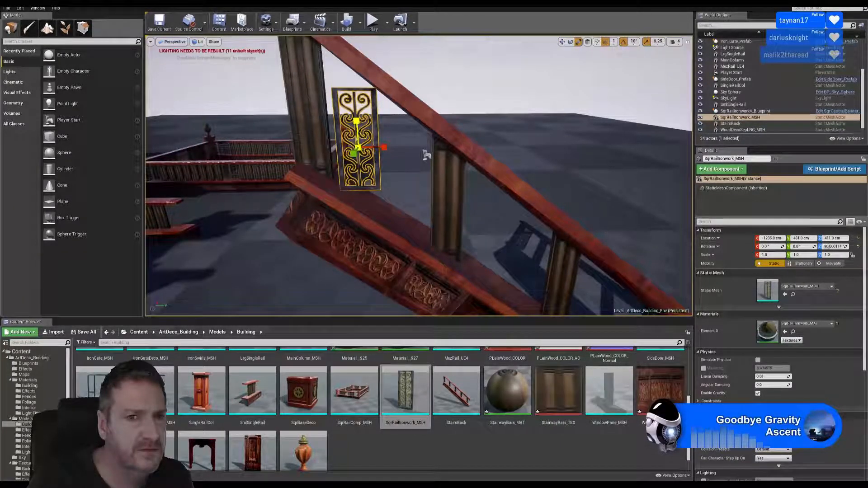
left_click_drag(356, 121, 356, 110)
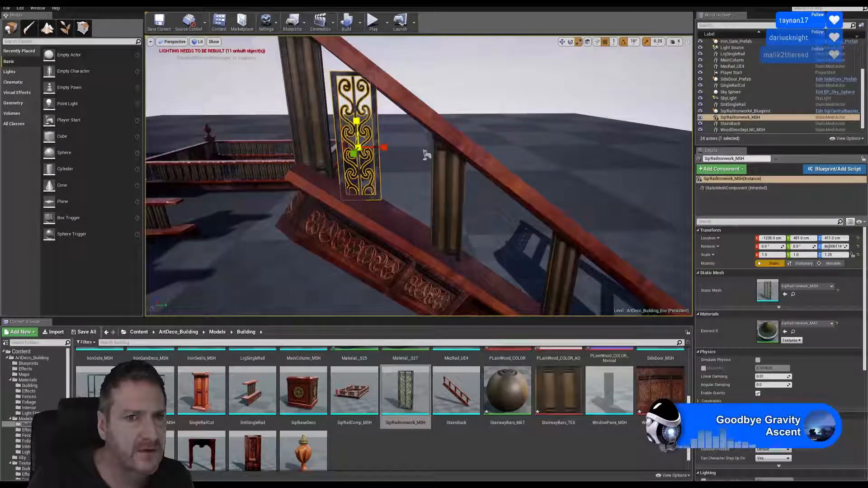
left_click_drag(356, 121, 357, 110)
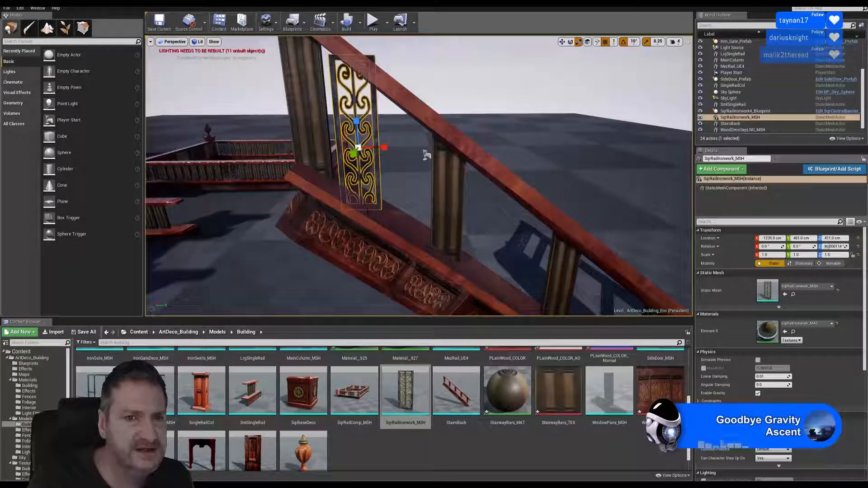
Lower the ironwork panel to a Z location of about 405 cm and turn off grid, rotation and scale snapping.
key("w")
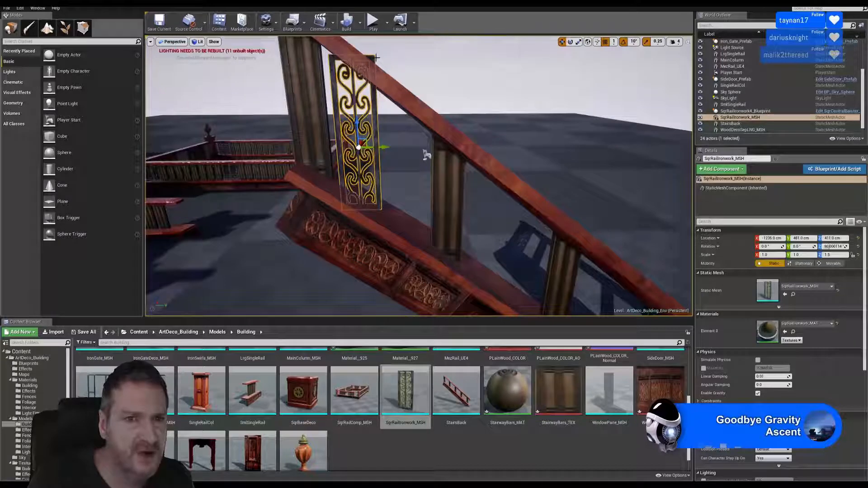
left_click_drag(357, 127, 357, 135)
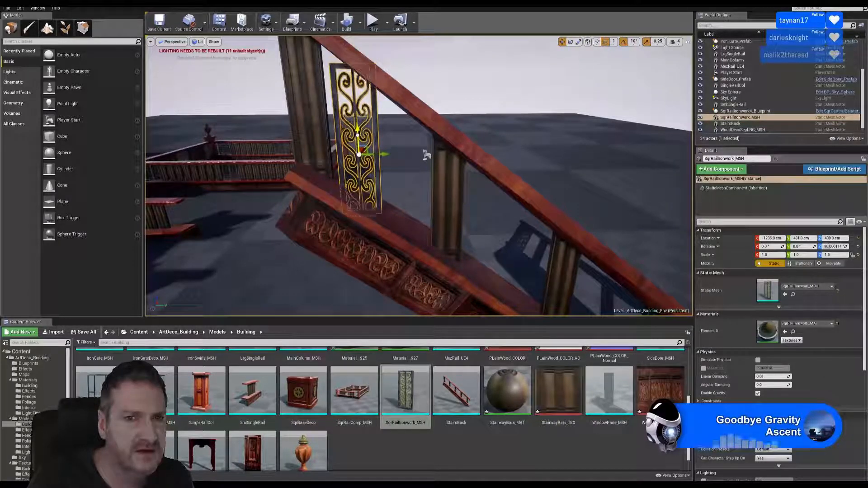
left_click(579, 41)
left_click(605, 42)
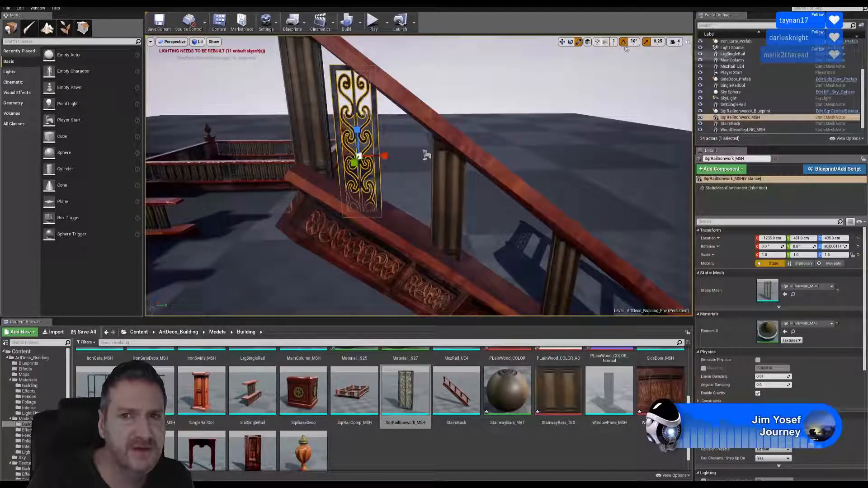
left_click(623, 43)
left_click(648, 42)
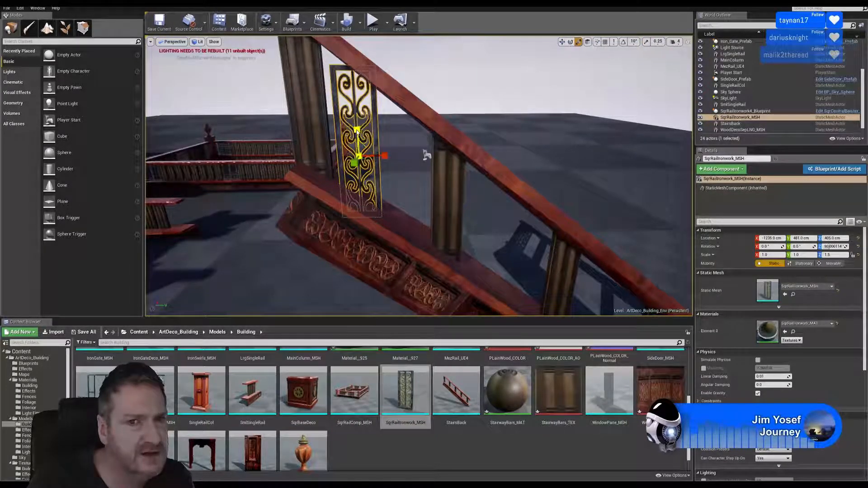
Reduce the ironwork panel's Z scale freely to about 1.39 and reposition it vertically at a Z location of about 409 cm.
left_click_drag(357, 131, 357, 136)
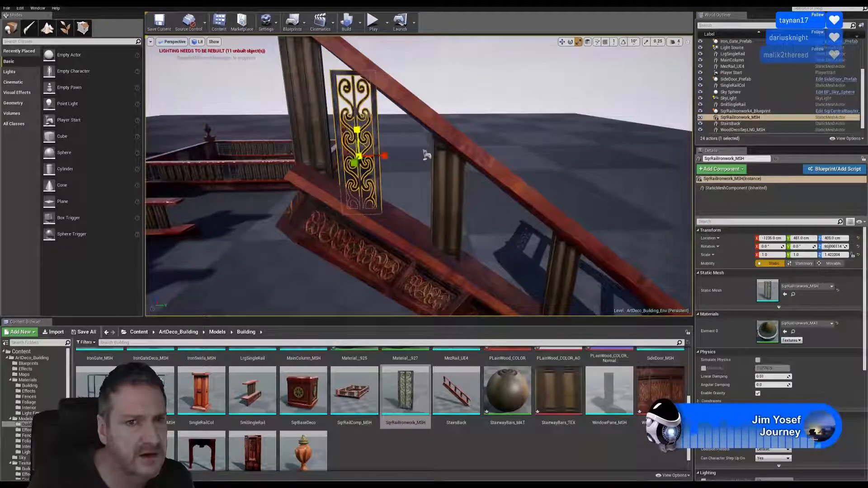
key("w")
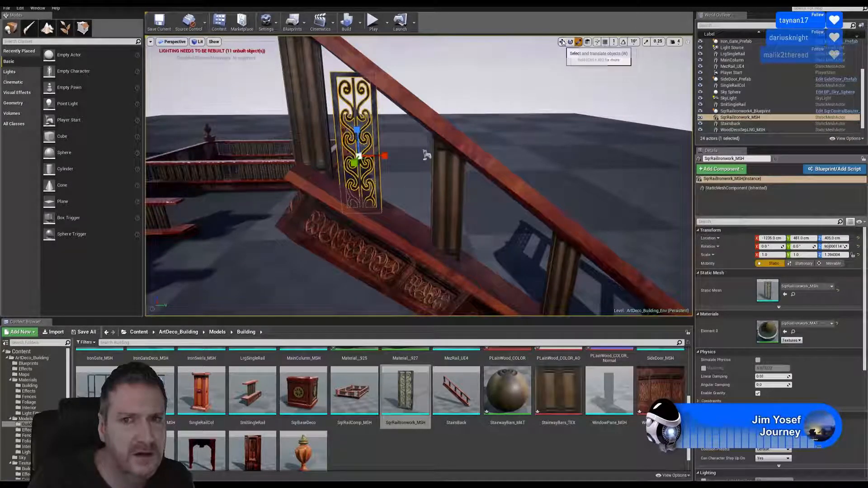
left_click_drag(358, 133, 362, 131)
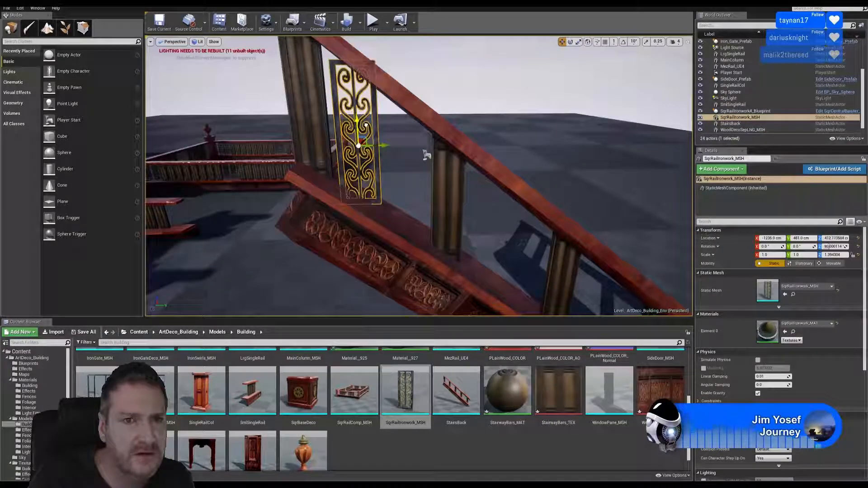
left_click_drag(365, 125, 363, 130)
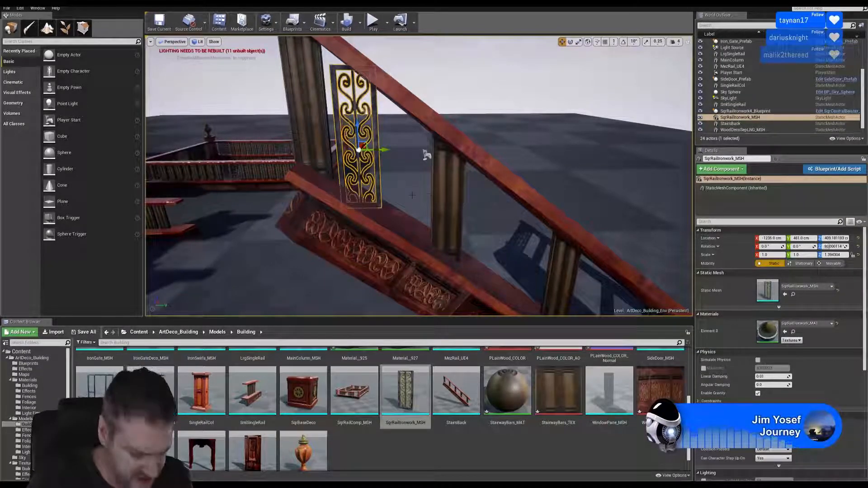
Inspect the ironwork panel's fit between the handrail and base rail, and try raising it to a Z location of about 418 cm.
right_click_drag(354, 248, 418, 256)
key("w")
key("s")
key("d")
key("w")
key("s")
right_click_drag(373, 177, 379, 163)
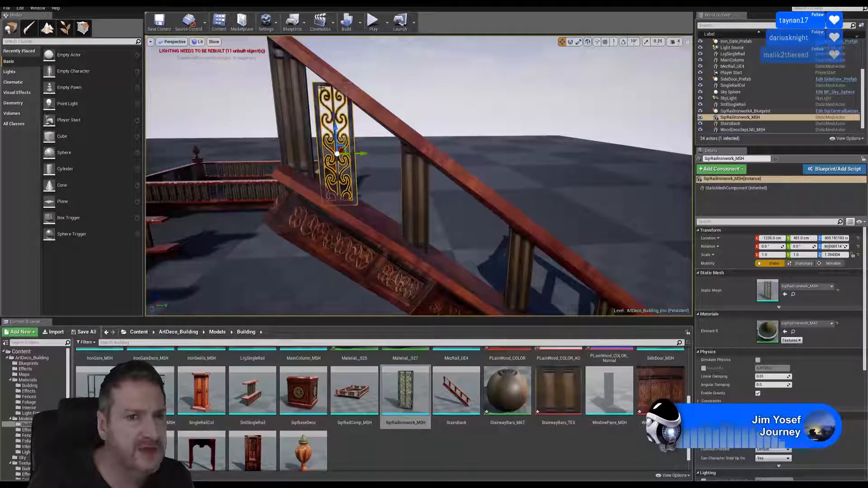
mouse_move(330, 101)
right_mouse_down()
mouse_move(294, 95)
mouse_move(322, 98)
right_mouse_up()
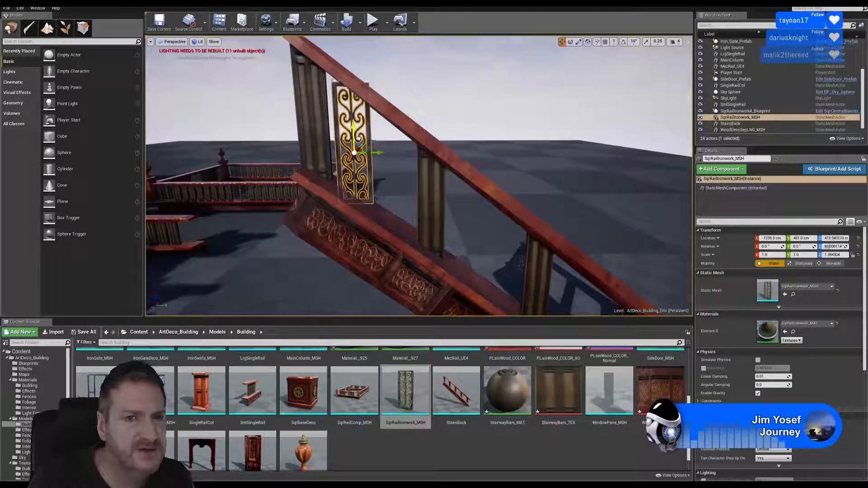
left_click_drag(362, 135, 361, 130)
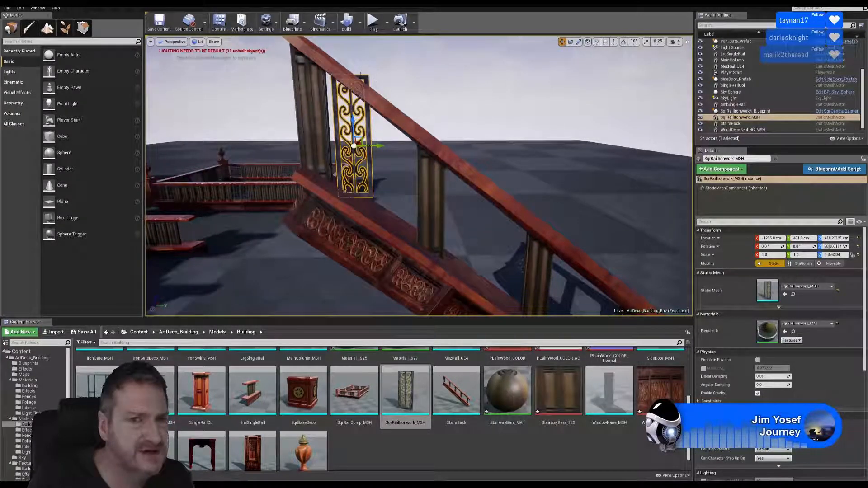
Lower the ironwork panel to a Z location of about 409.5 cm, checking its fit under the handrail from the side.
right_click_drag(371, 84, 325, 90)
right_click_drag(535, 184, 439, 152)
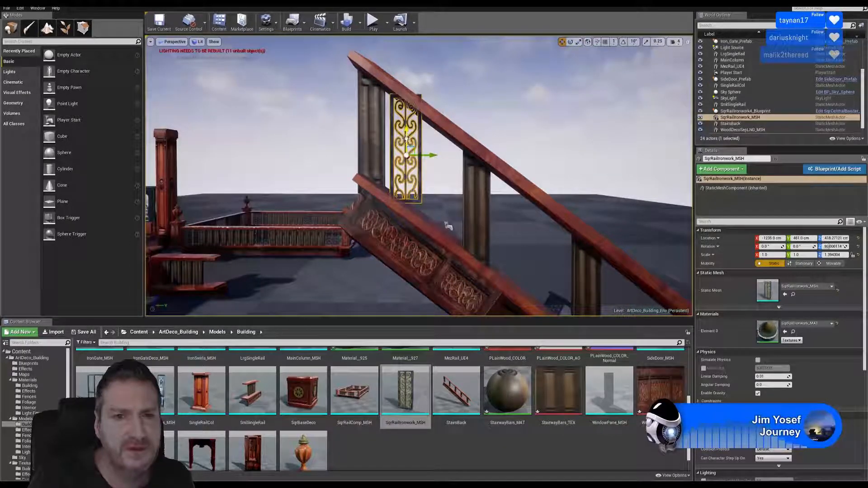
left_click_drag(412, 142, 410, 144)
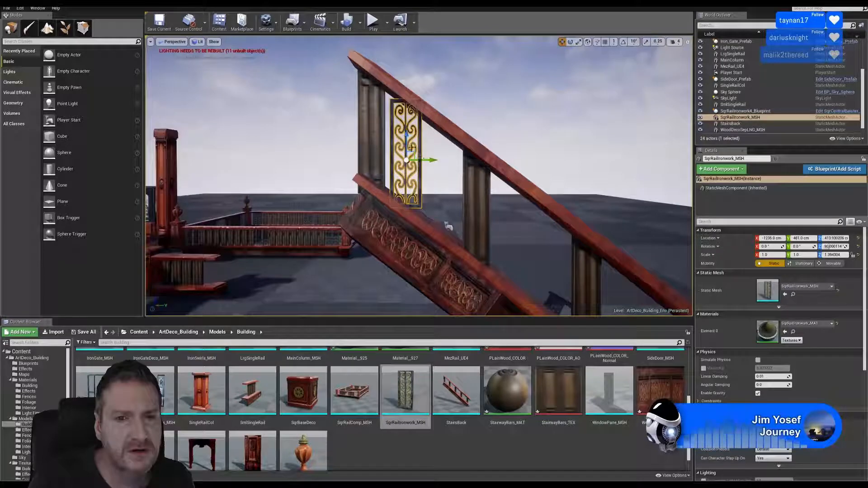
right_click_drag(457, 178, 395, 174)
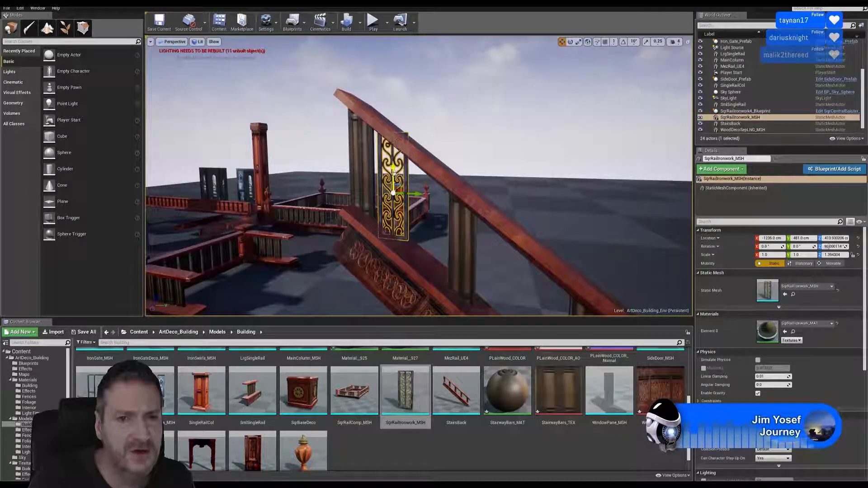
left_click_drag(394, 172, 393, 172)
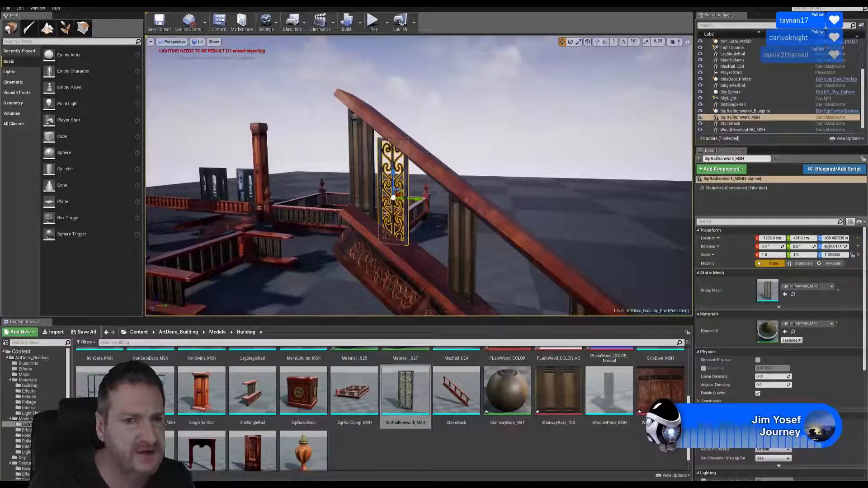
right_click_drag(386, 137, 411, 109)
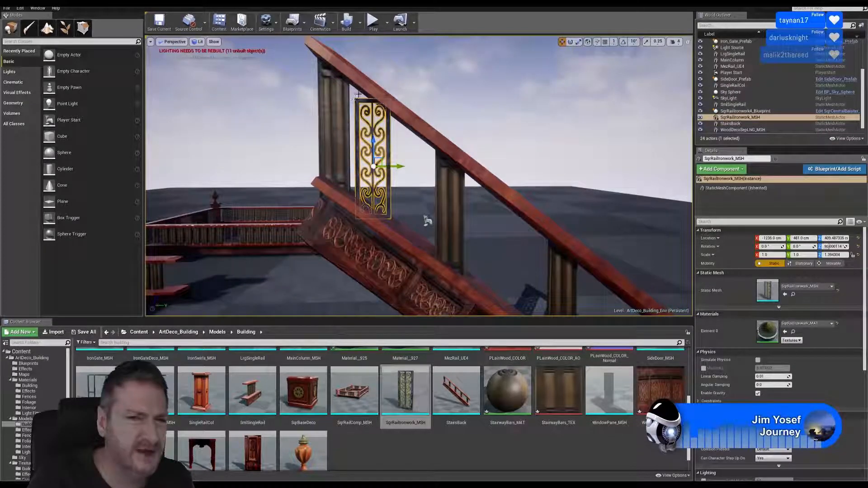